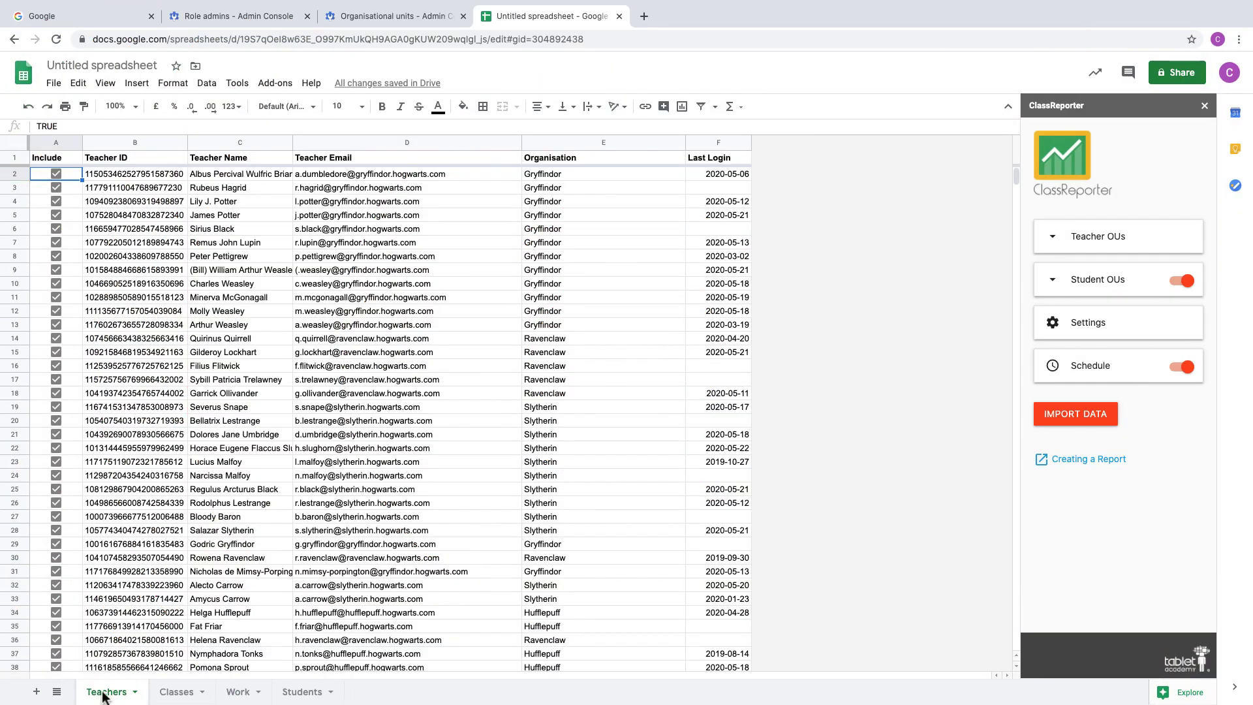
Step: Look through the imported Classes sheet
left_click(173, 691)
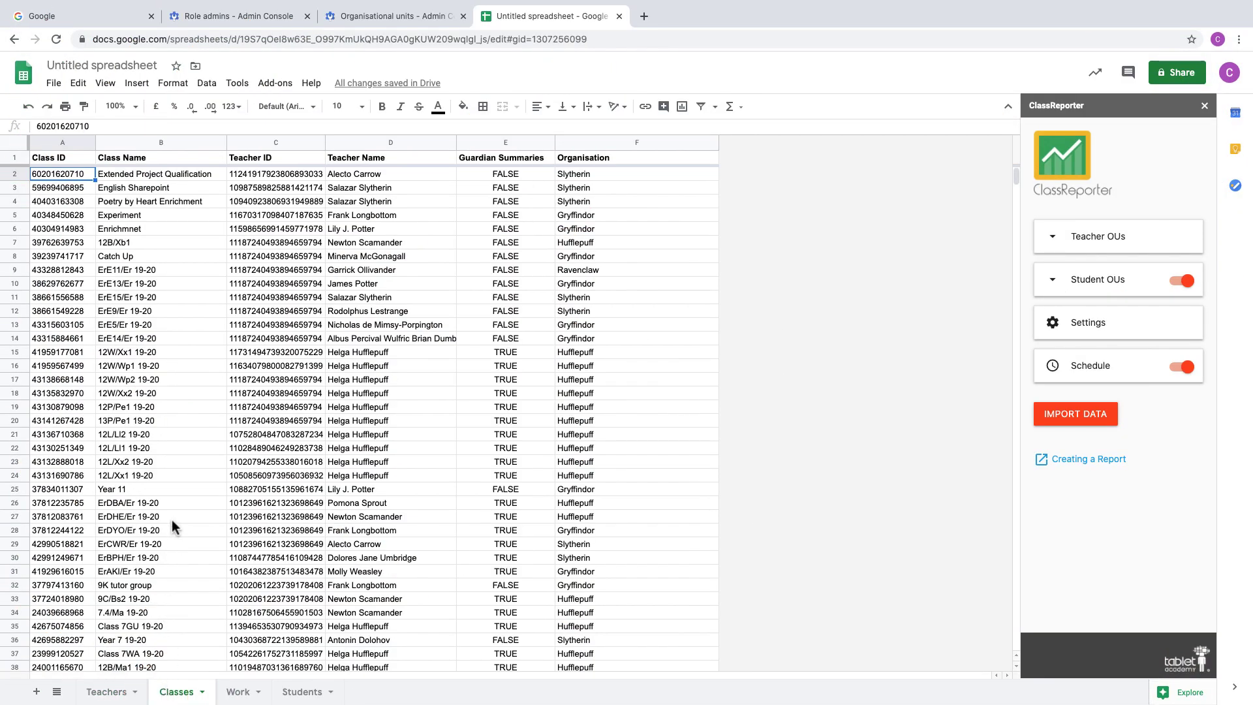
scroll(171, 520, "down", 5)
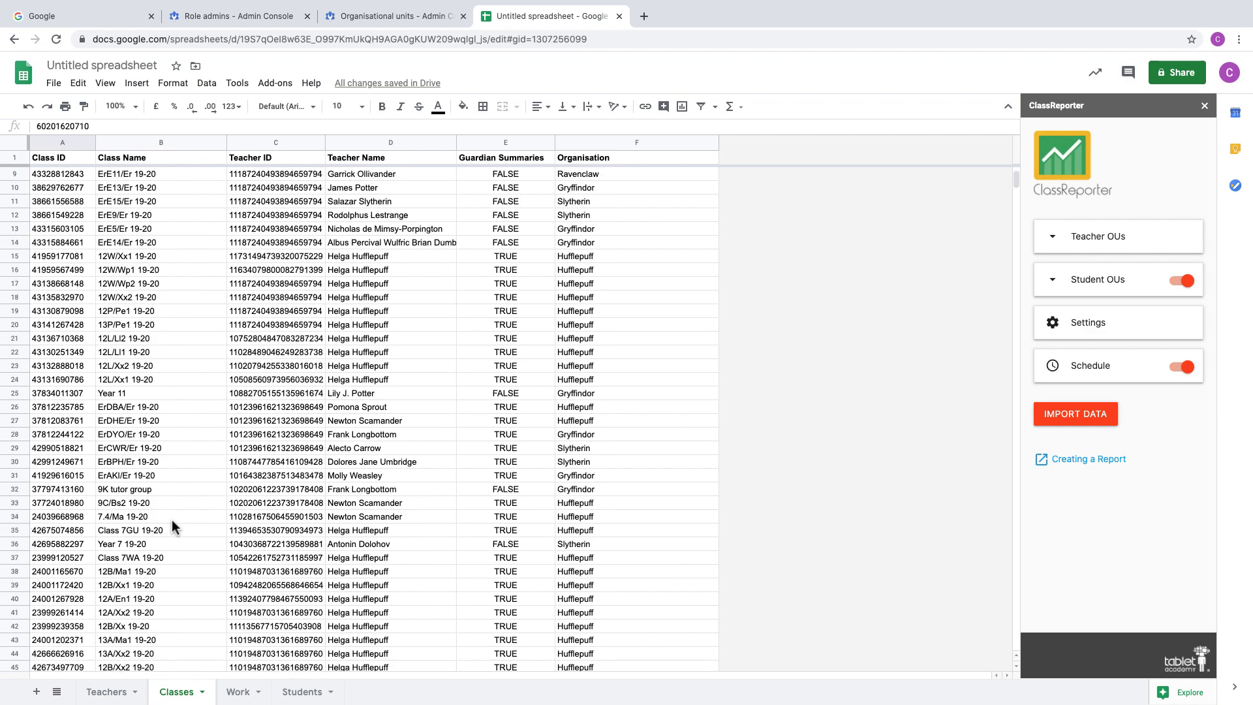
scroll(171, 519, "up", 5)
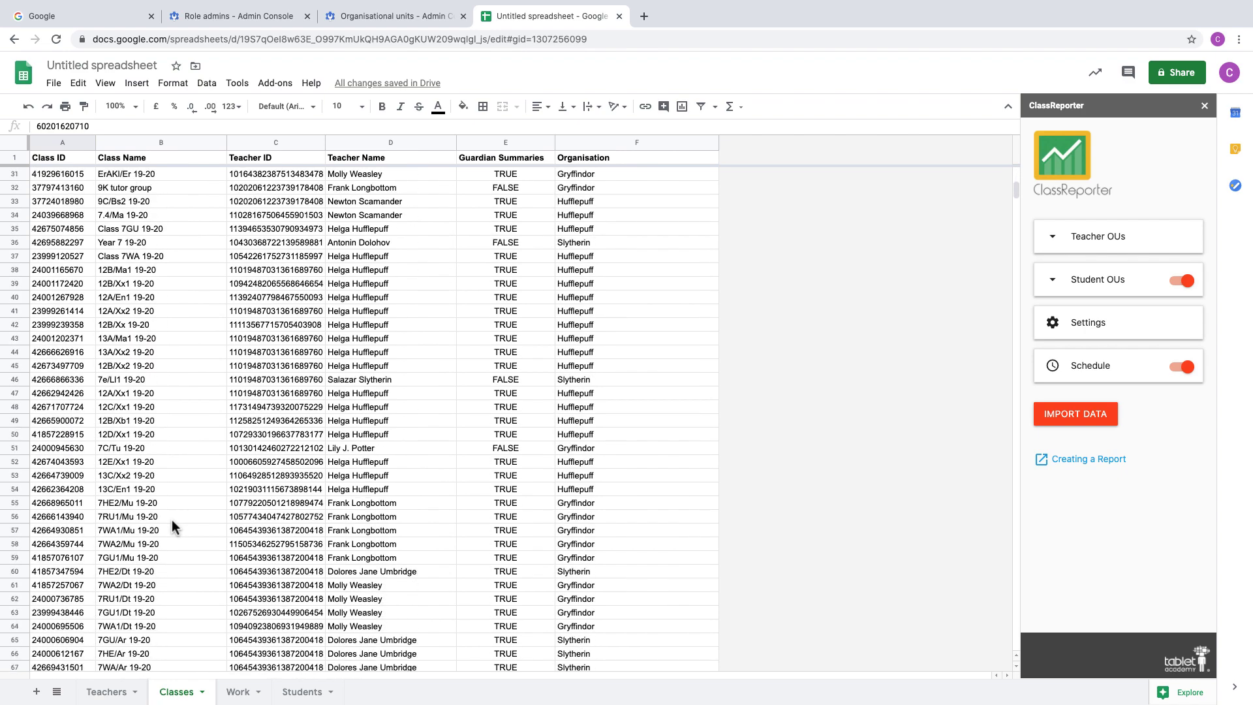
scroll(171, 519, "up", 1)
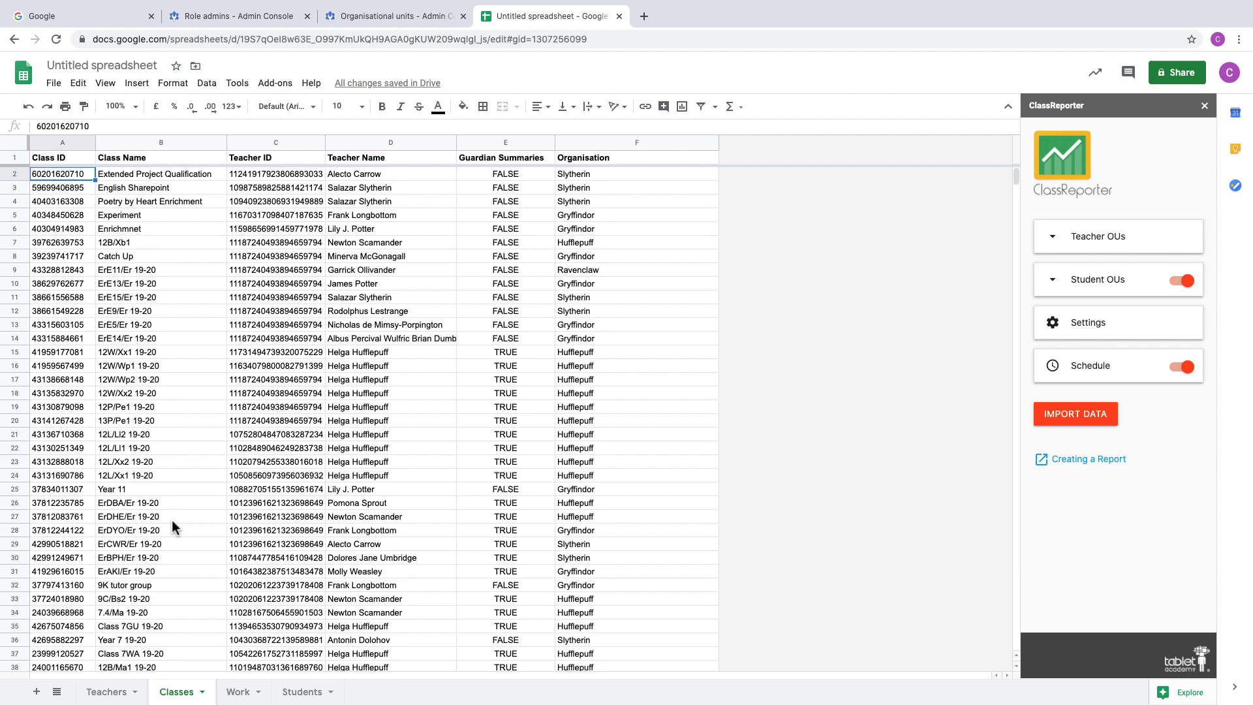
Step: Scroll through the Work sheet's rows and columns, then bring up the Students sheet
left_click(238, 693)
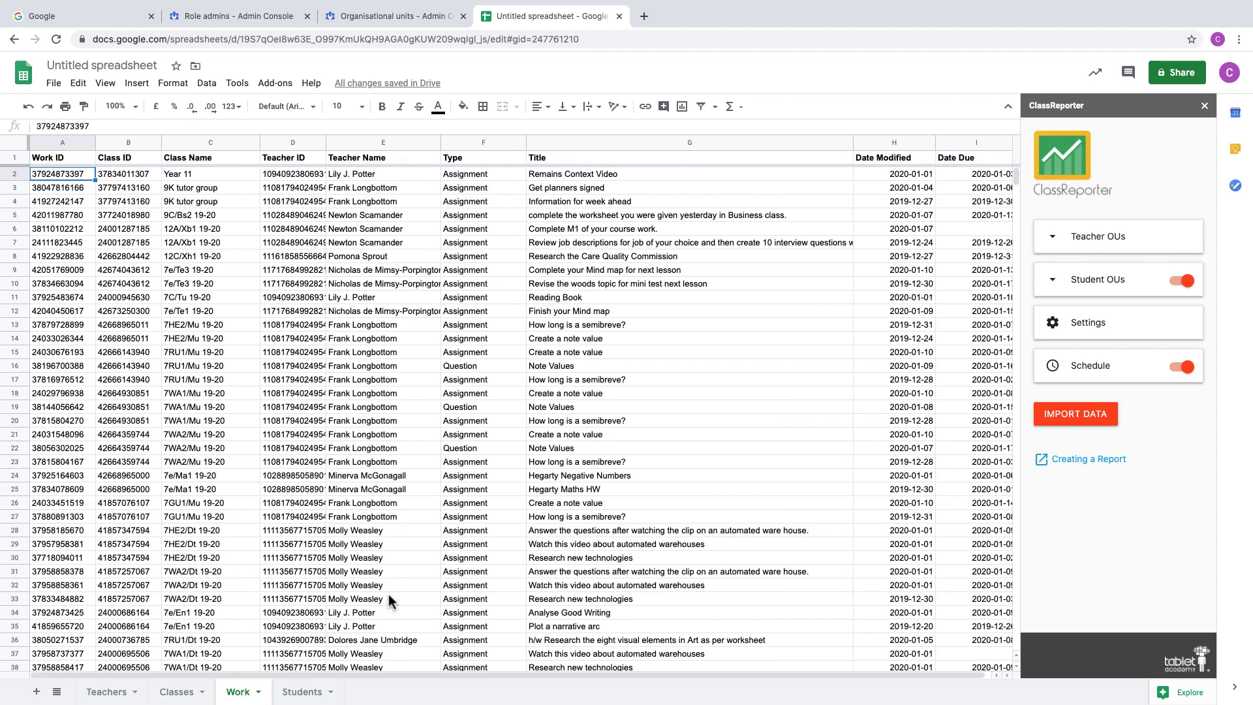
scroll(390, 600, "down", 1)
scroll(390, 600, "right", 1)
scroll(390, 600, "left", 1)
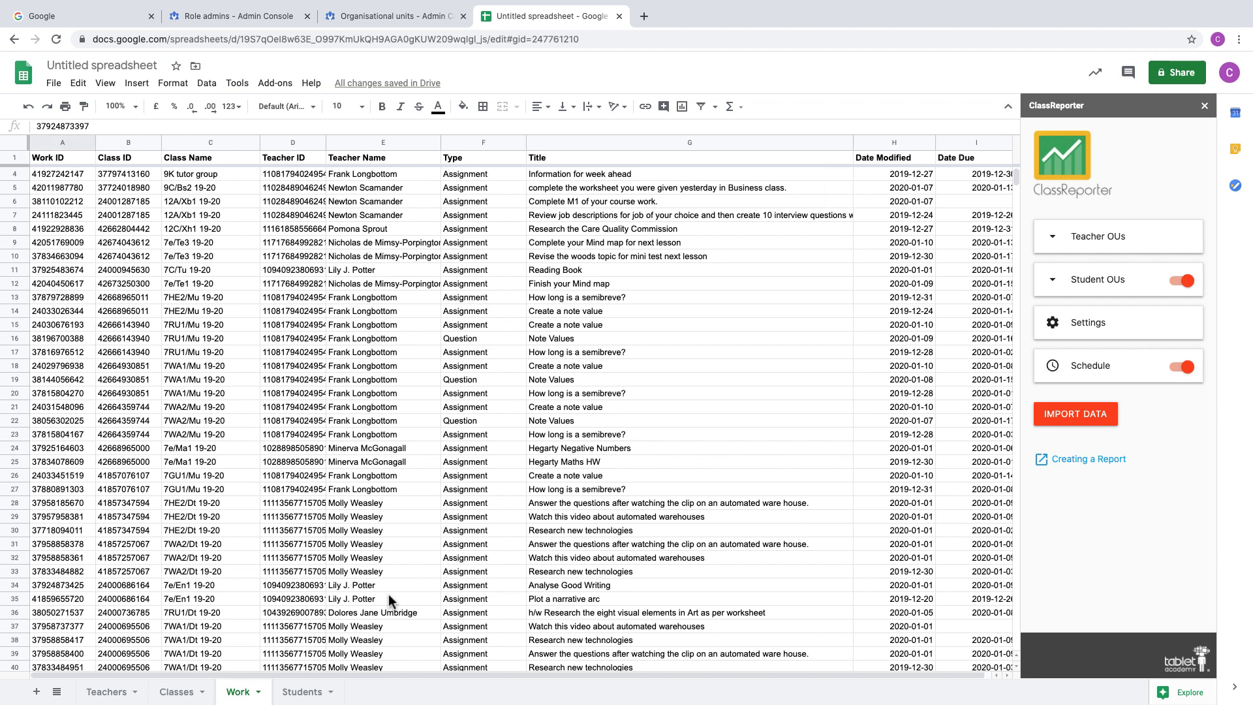
scroll(389, 600, "down", 5)
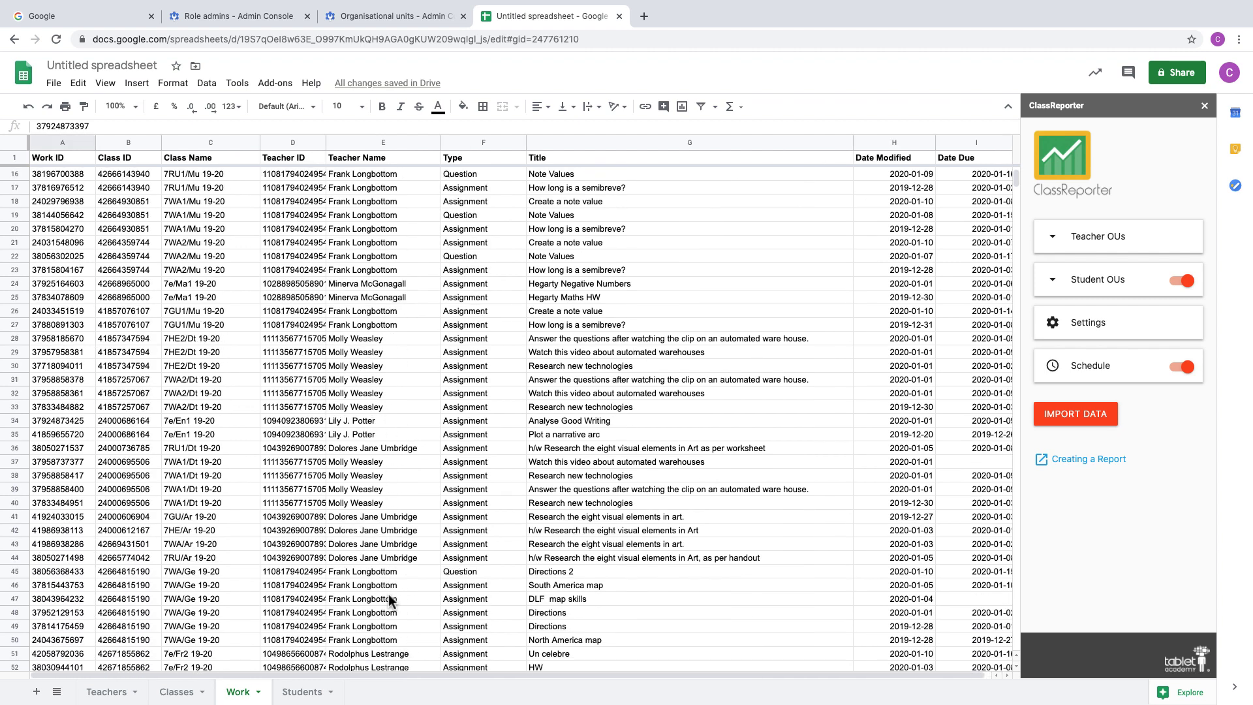
scroll(389, 600, "down", 1)
scroll(390, 600, "down", 1)
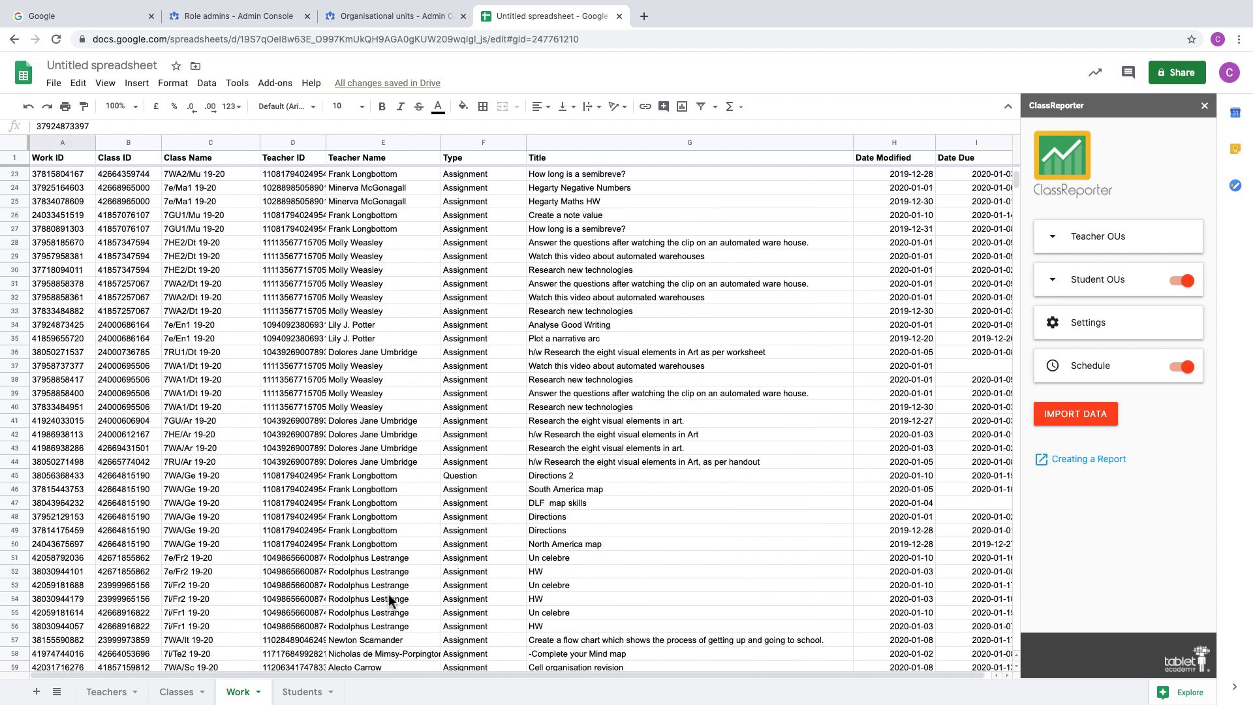
scroll(390, 601, "up", 7)
left_click(300, 692)
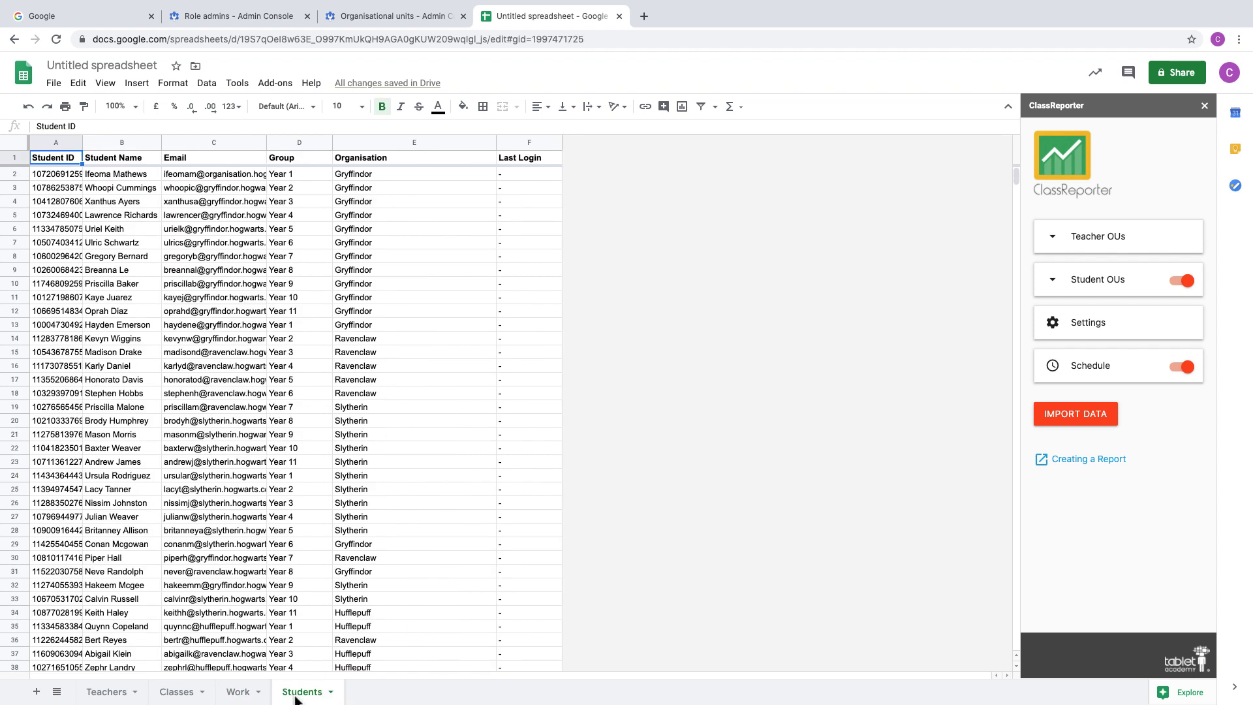
Step: Close the spreadsheet and expand All Schools and Gryffindor on the Organisational units page
key("ctrl+w")
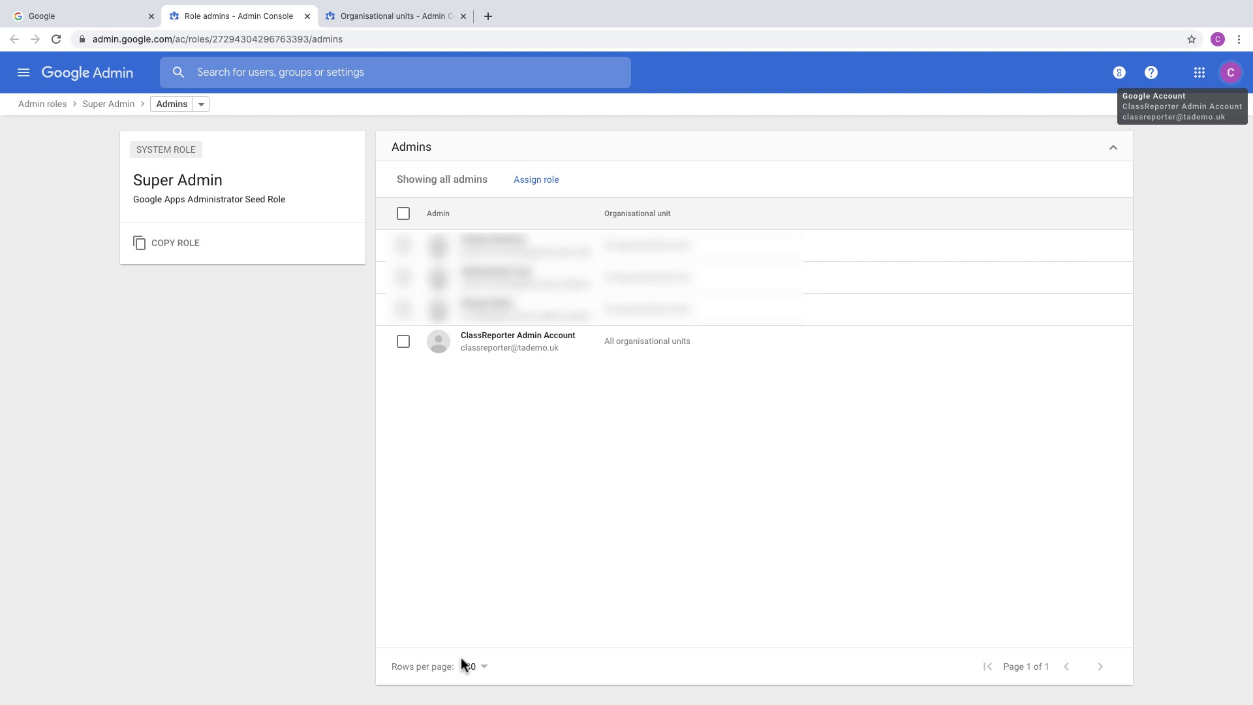
left_click(390, 17)
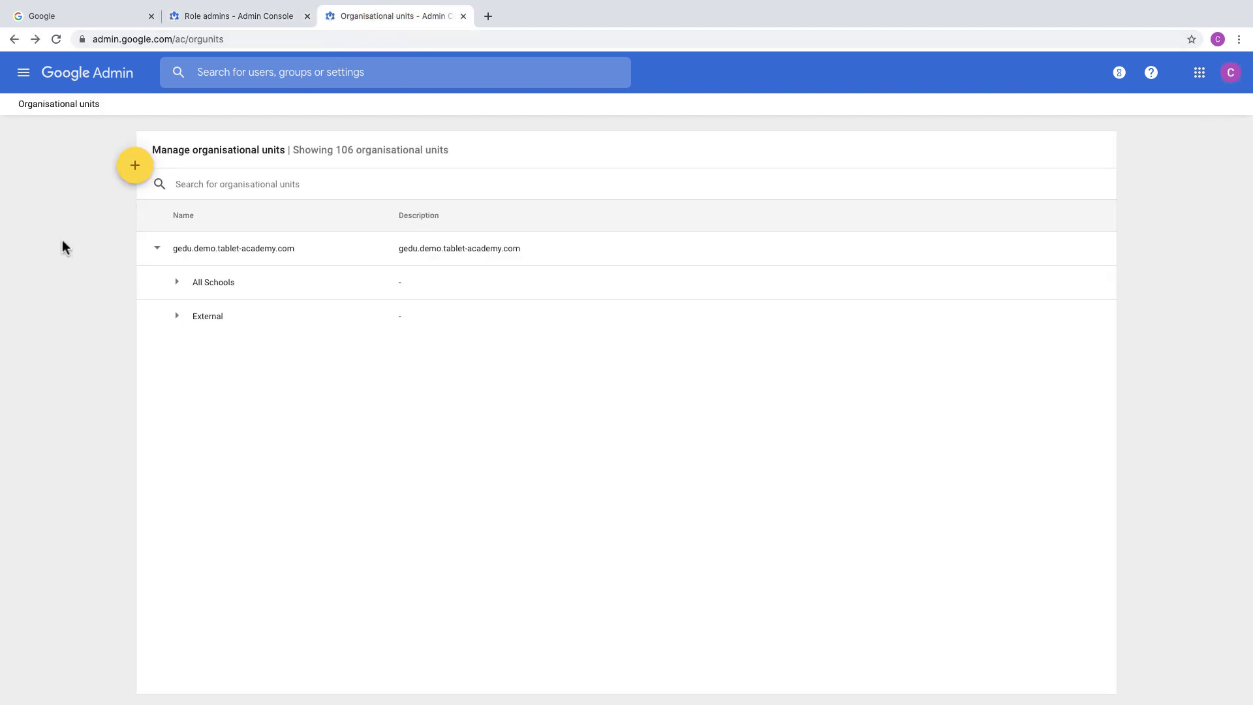
left_click(176, 282)
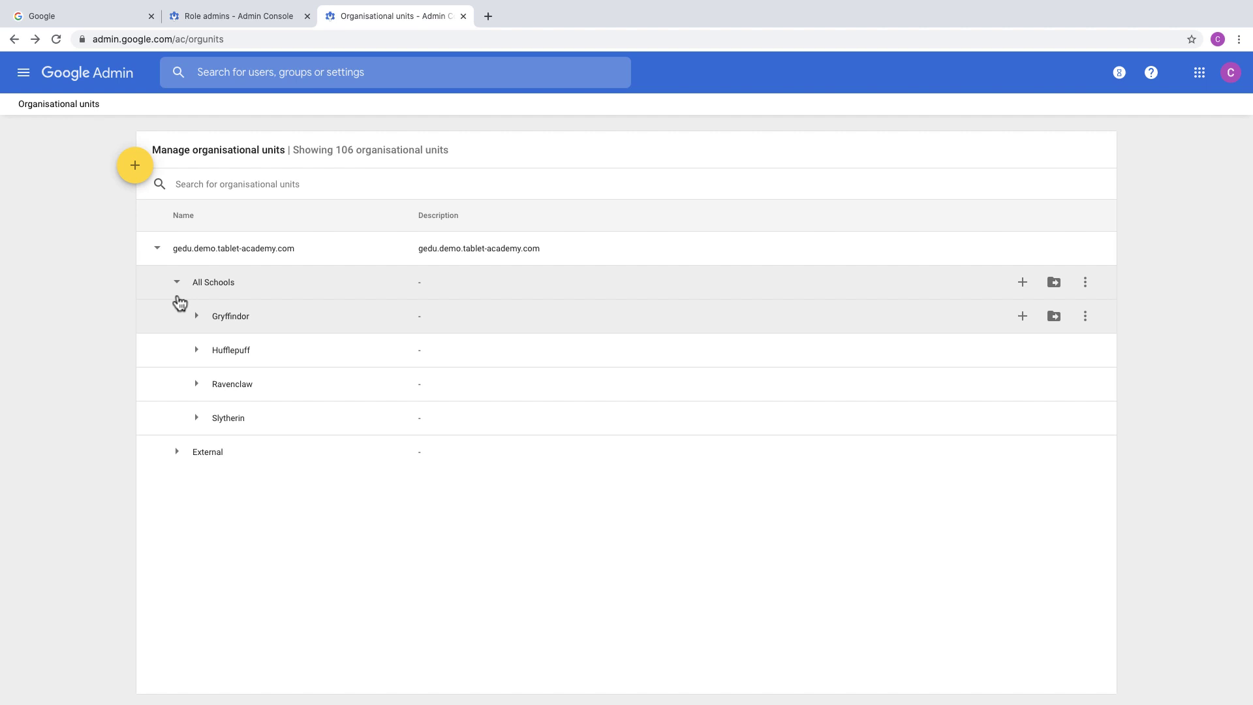
left_click(183, 316)
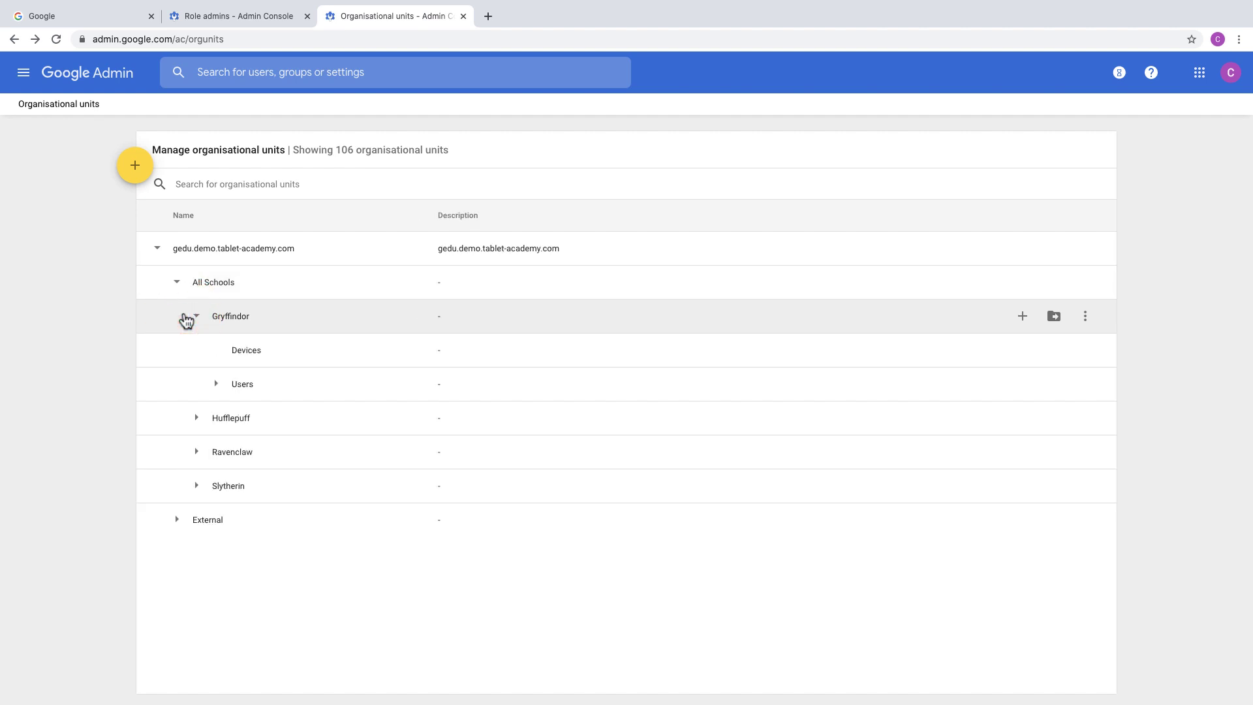
Step: Expand Gryffindor's Users, Staff and Students units to reveal the staff units and intakes 2009–2020
left_click(206, 390)
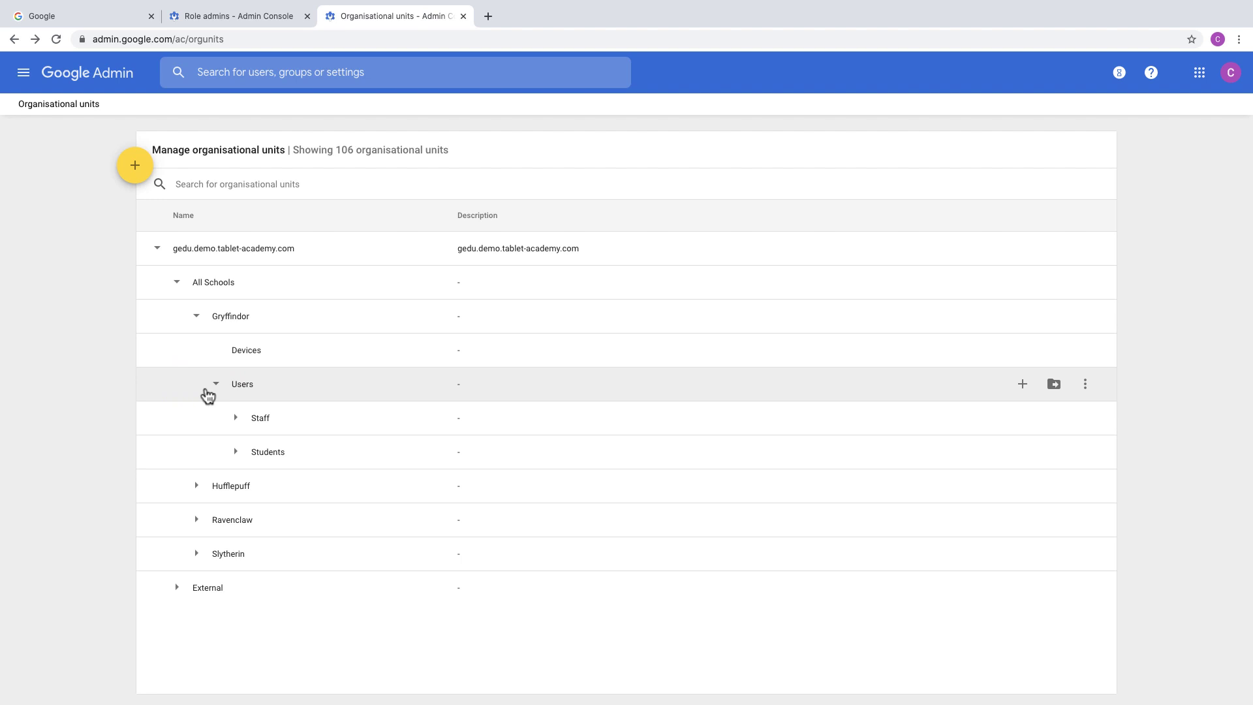
left_click(185, 424)
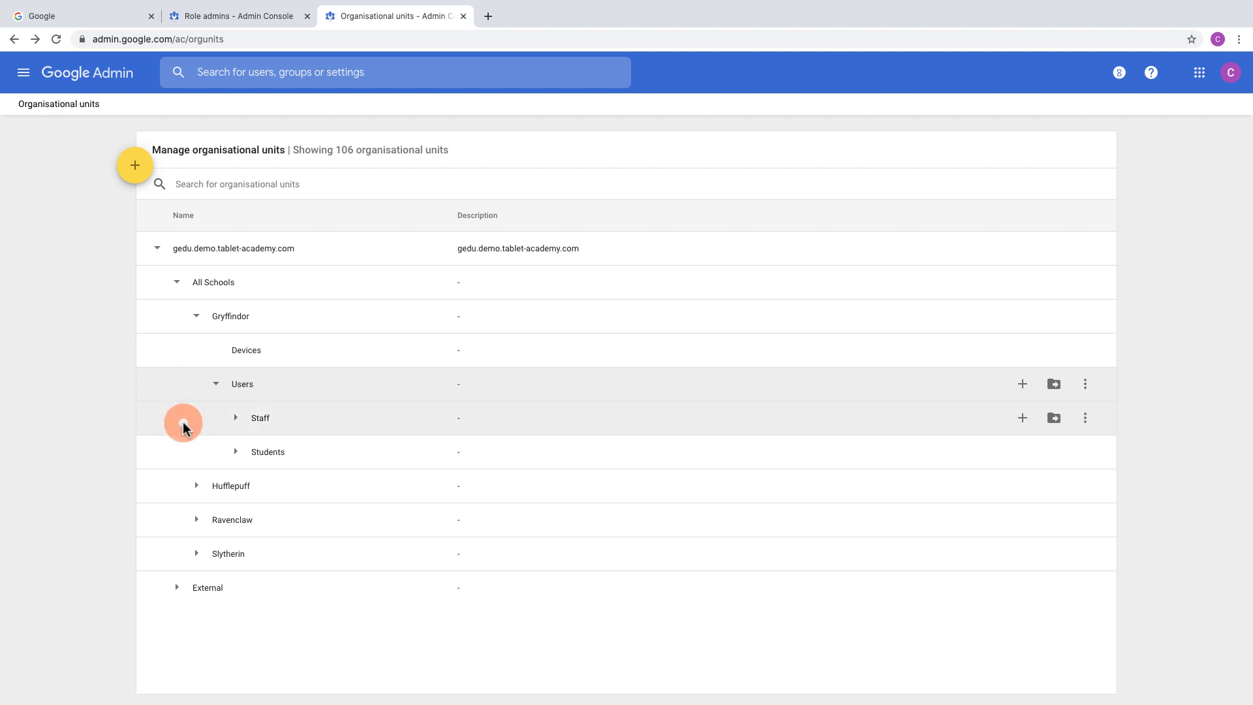
left_click(228, 425)
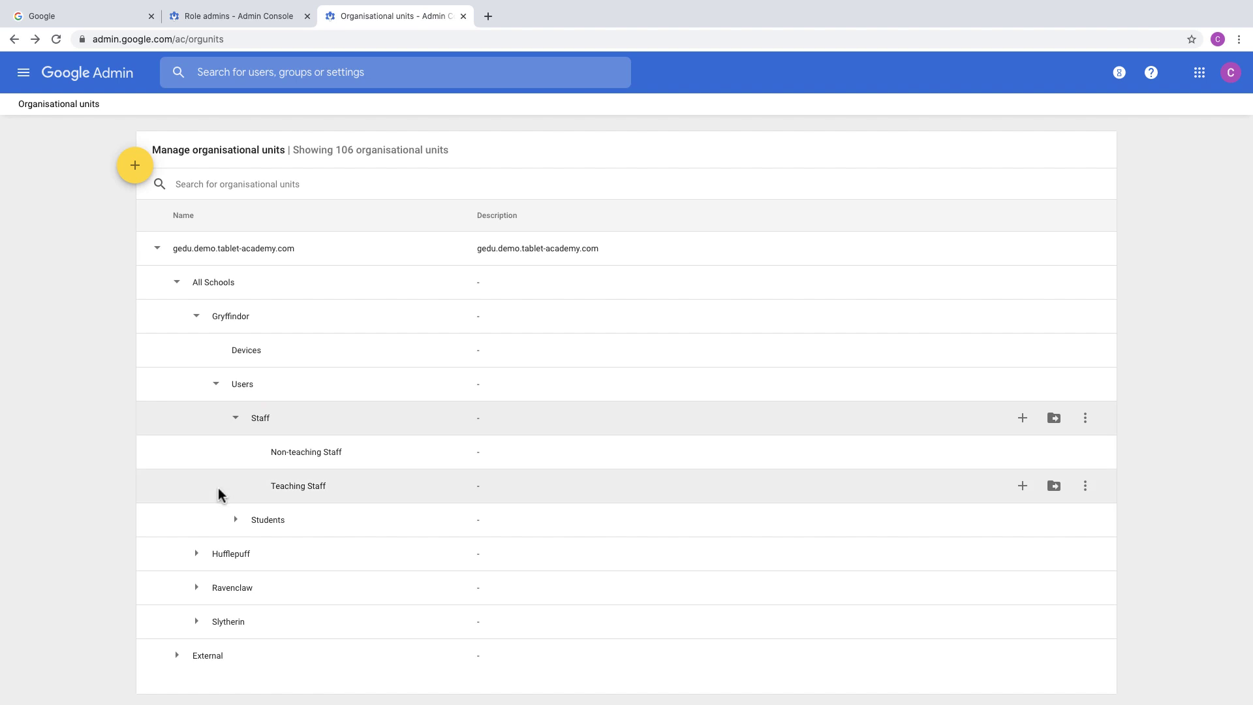
left_click(224, 519)
left_click(239, 522)
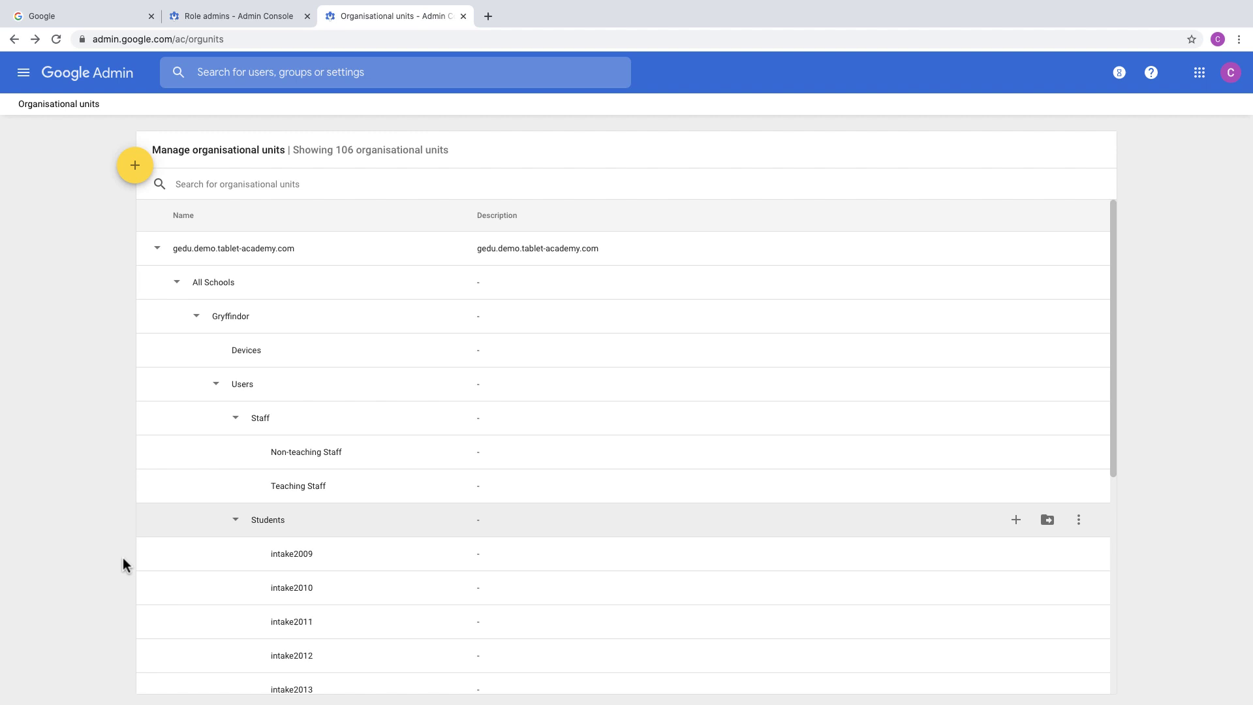
scroll(151, 596, "down", 4)
scroll(151, 595, "down", 2)
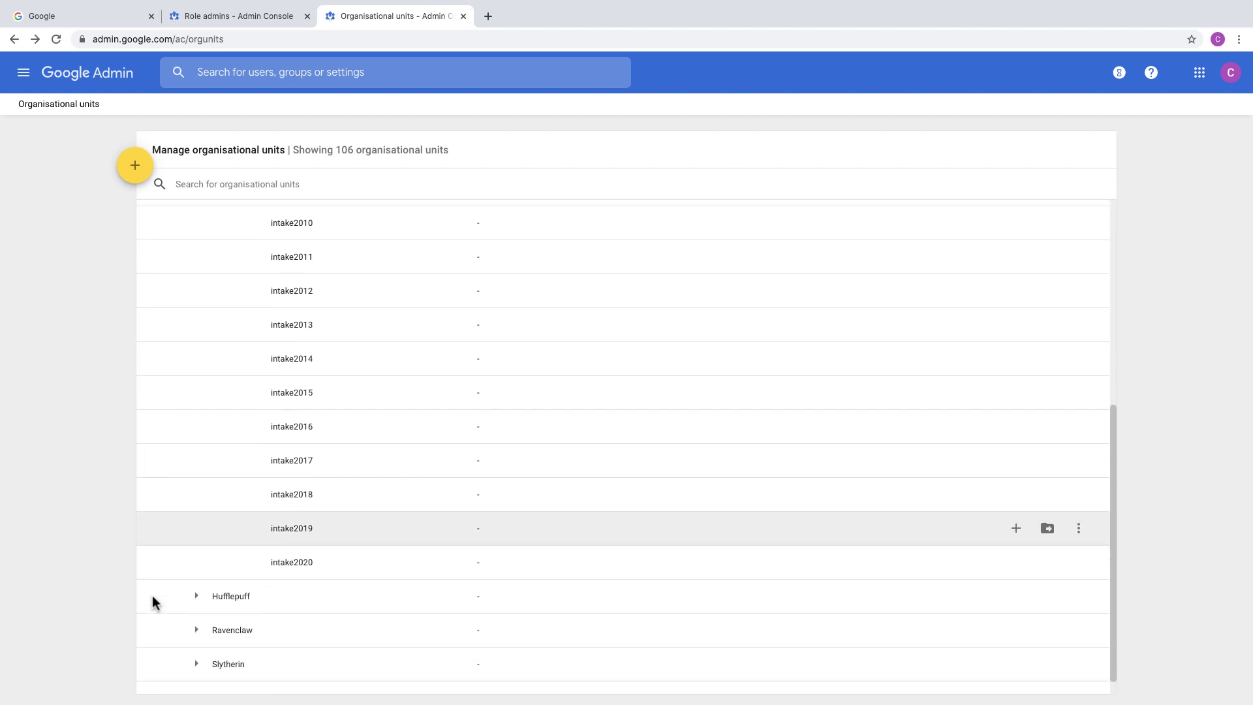
scroll(151, 595, "up", 2)
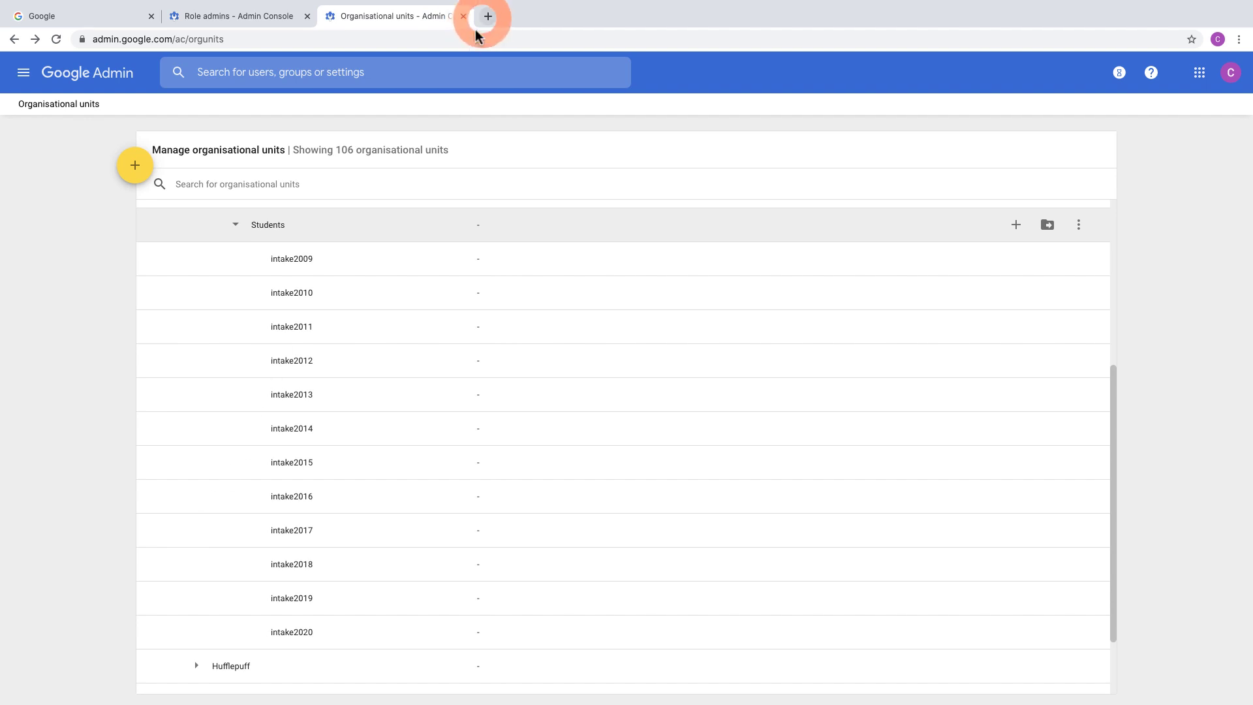
Step: Create a blank spreadsheet with sheets.new in a new tab and bring up the Add-ons options
left_click(487, 16)
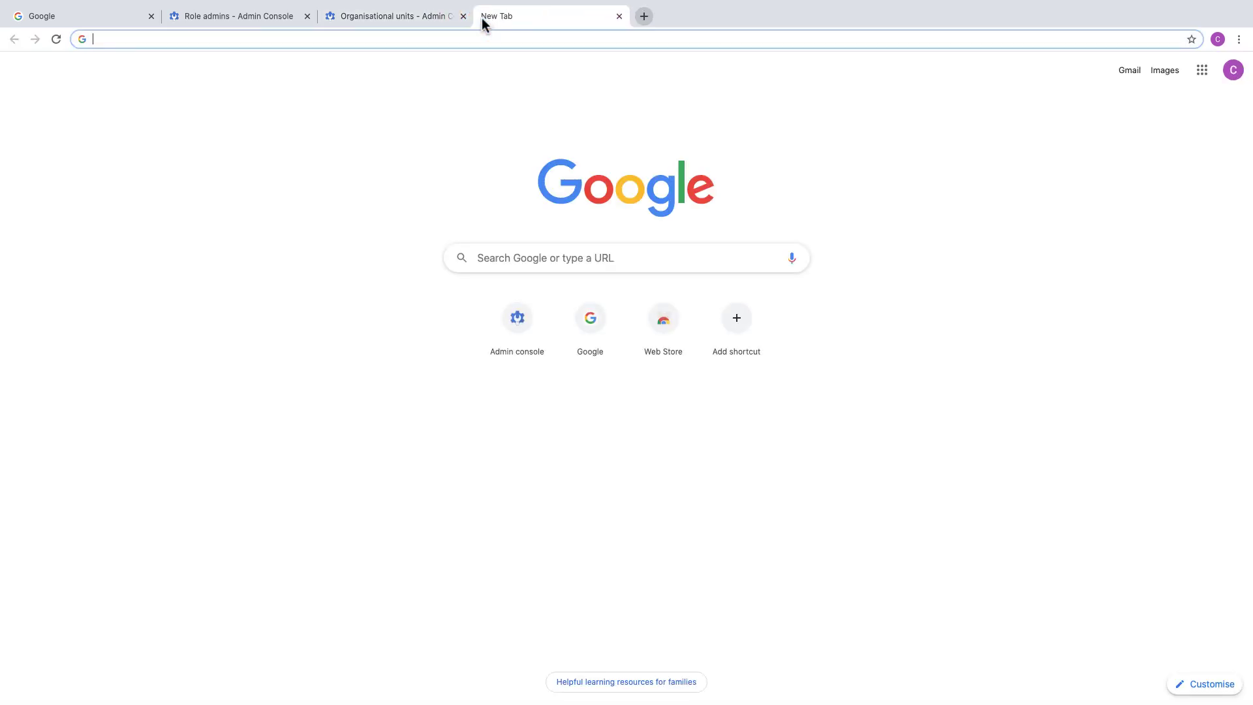
type("sheets.new")
left_click(482, 17)
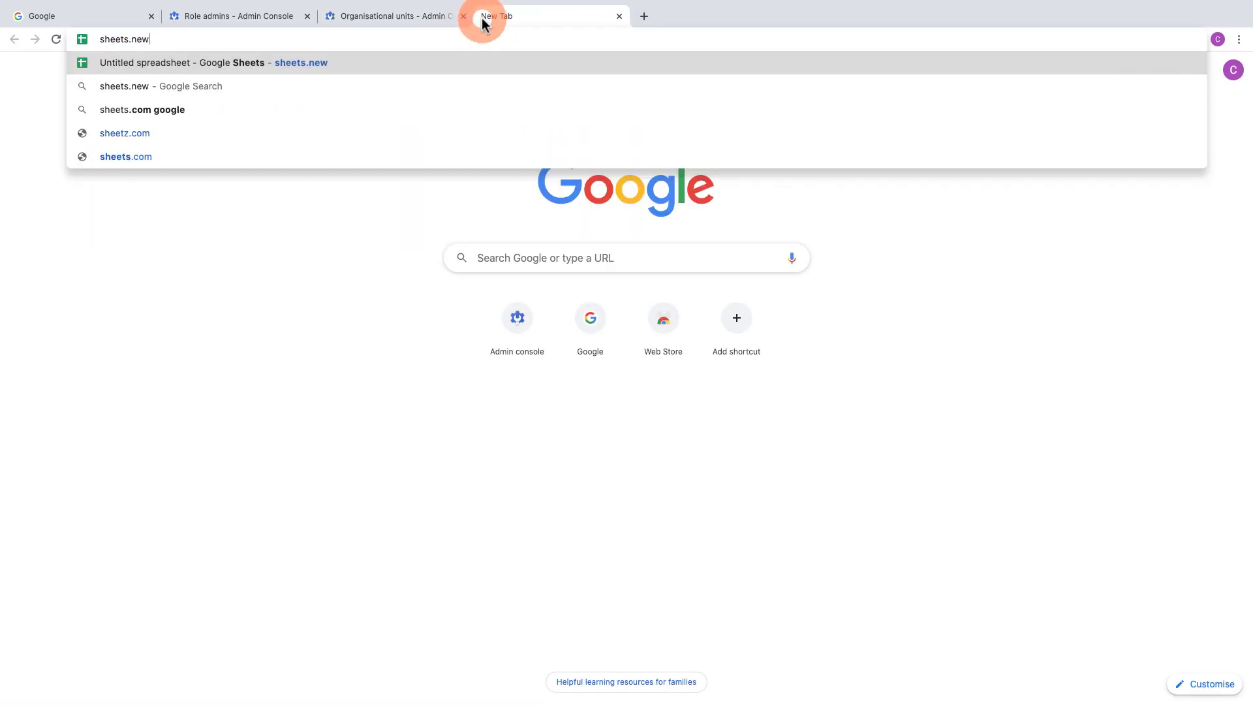
key("Return")
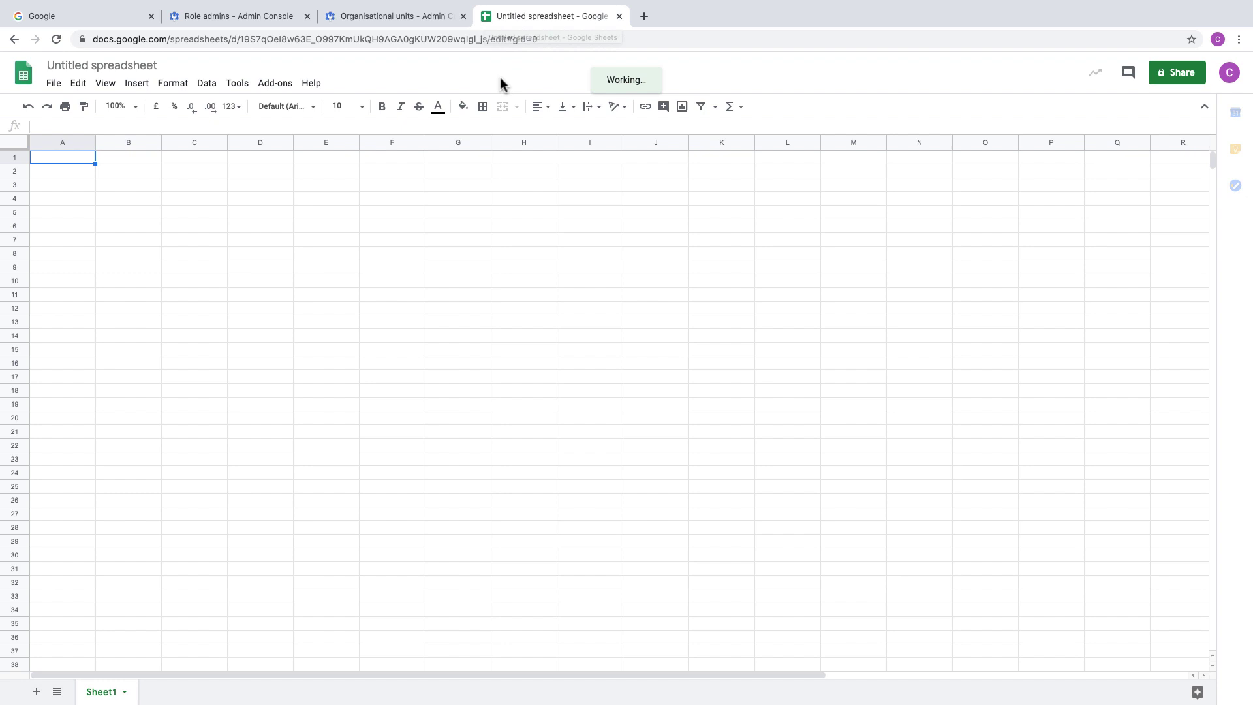
left_click(453, 75)
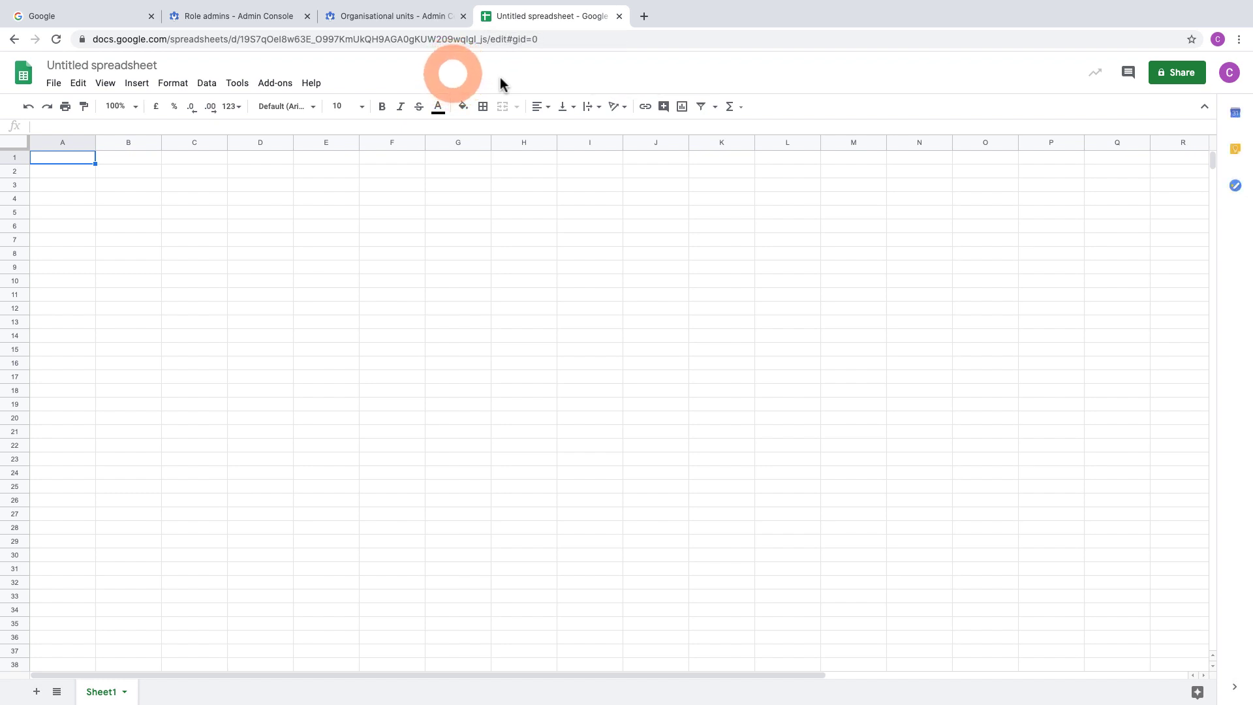
left_click(279, 85)
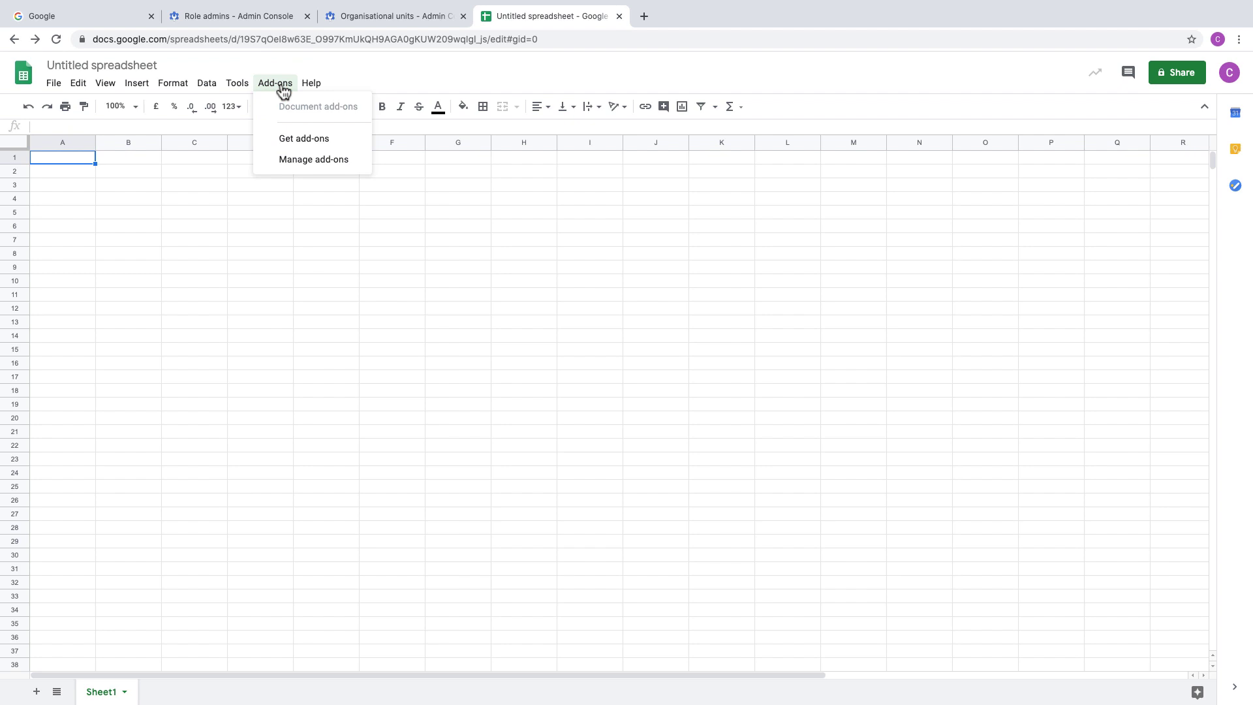
Step: Search the Marketplace for 'classre' and open the ClassReporter add-on listing
left_click(326, 139)
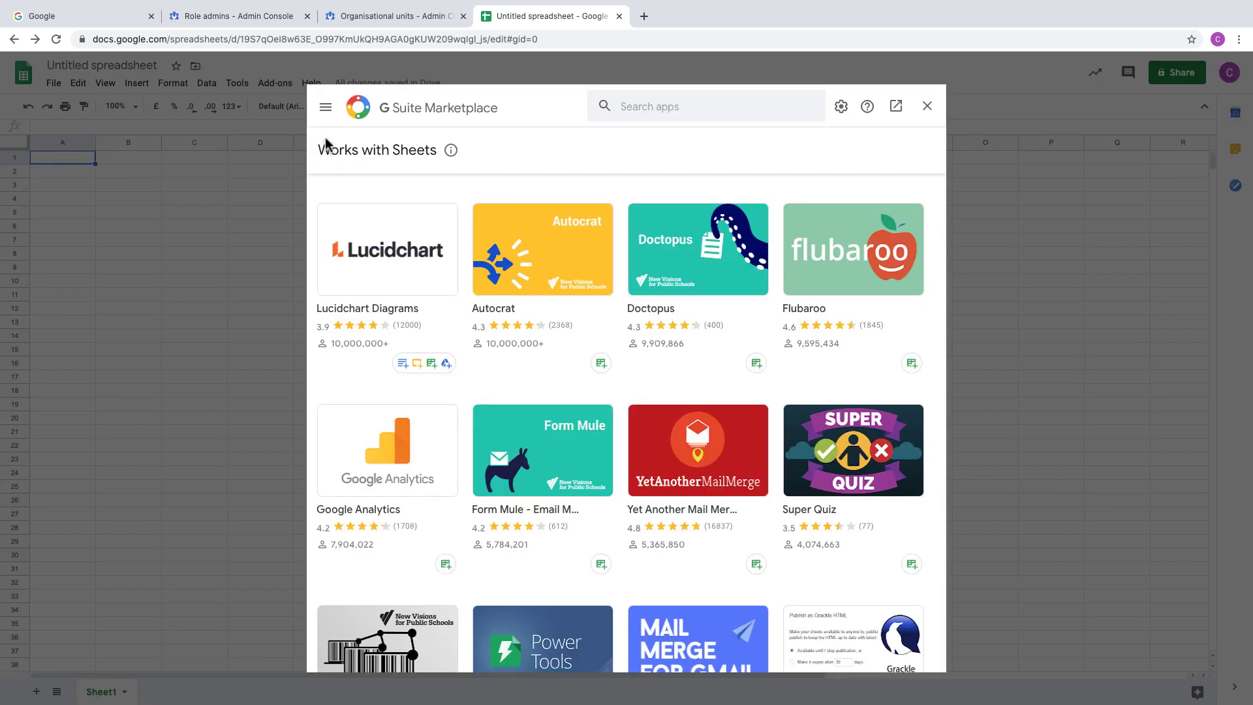
left_click(631, 106)
type("classr")
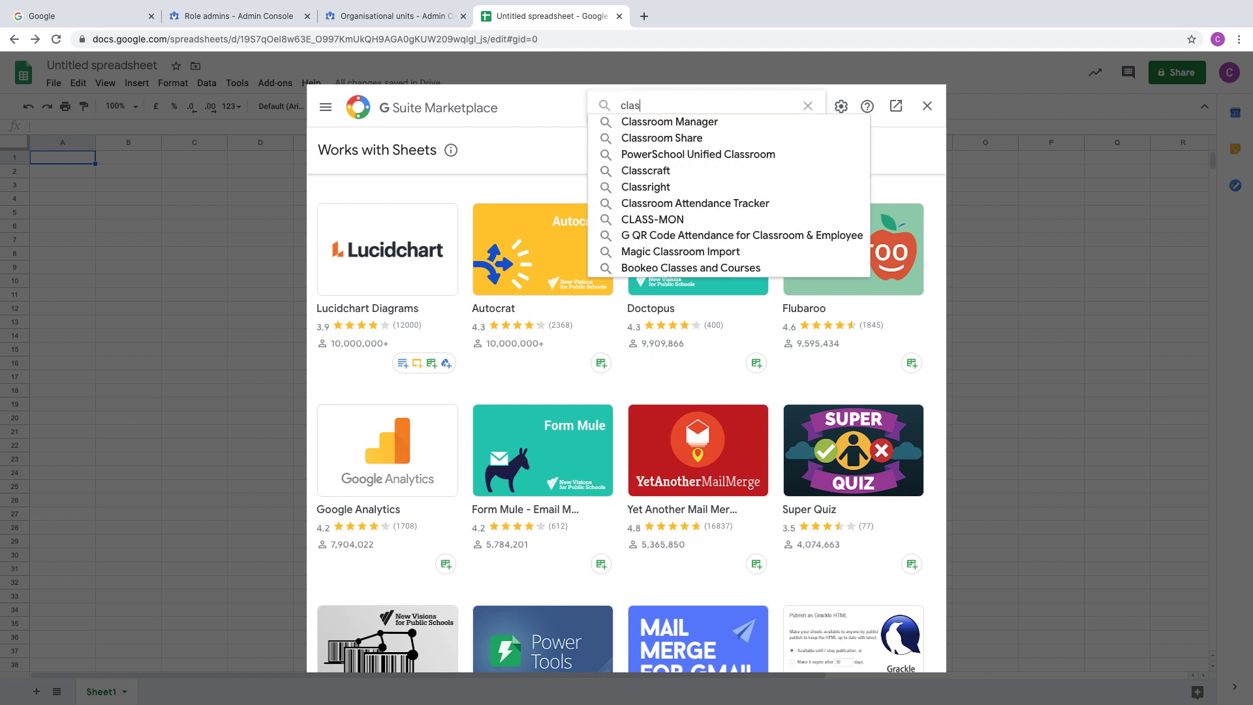
type("e")
left_click(672, 122)
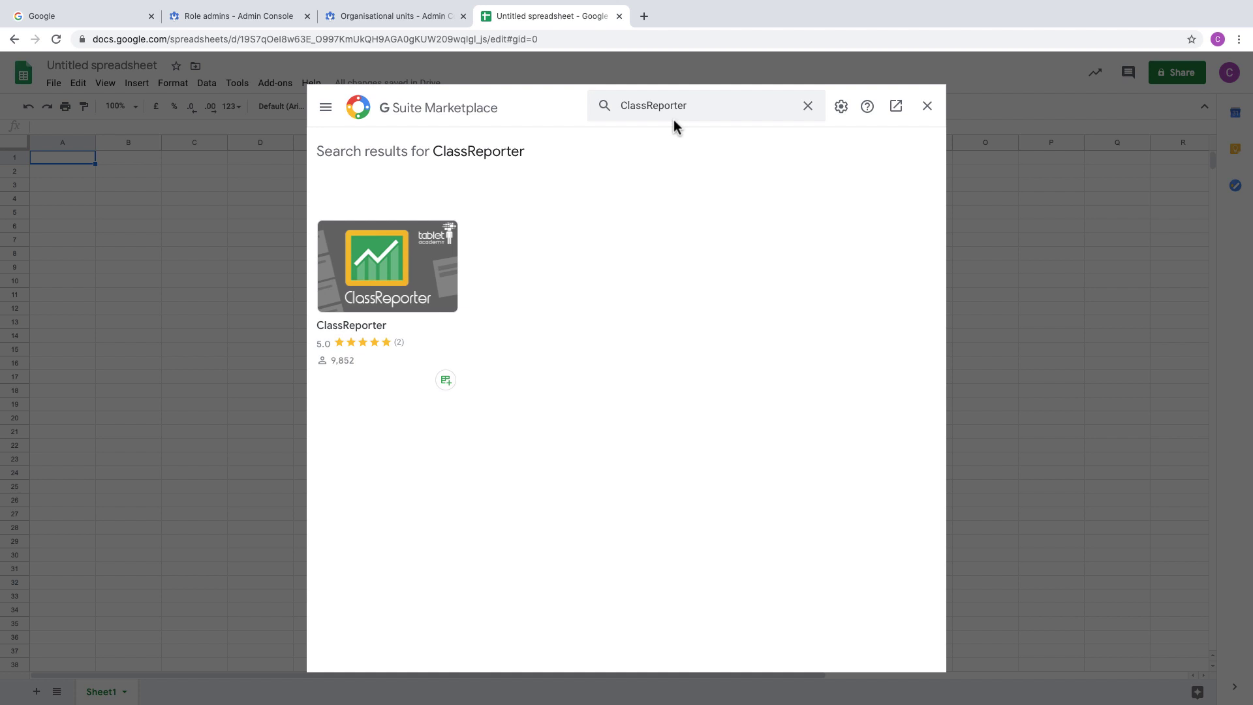
left_click(452, 277)
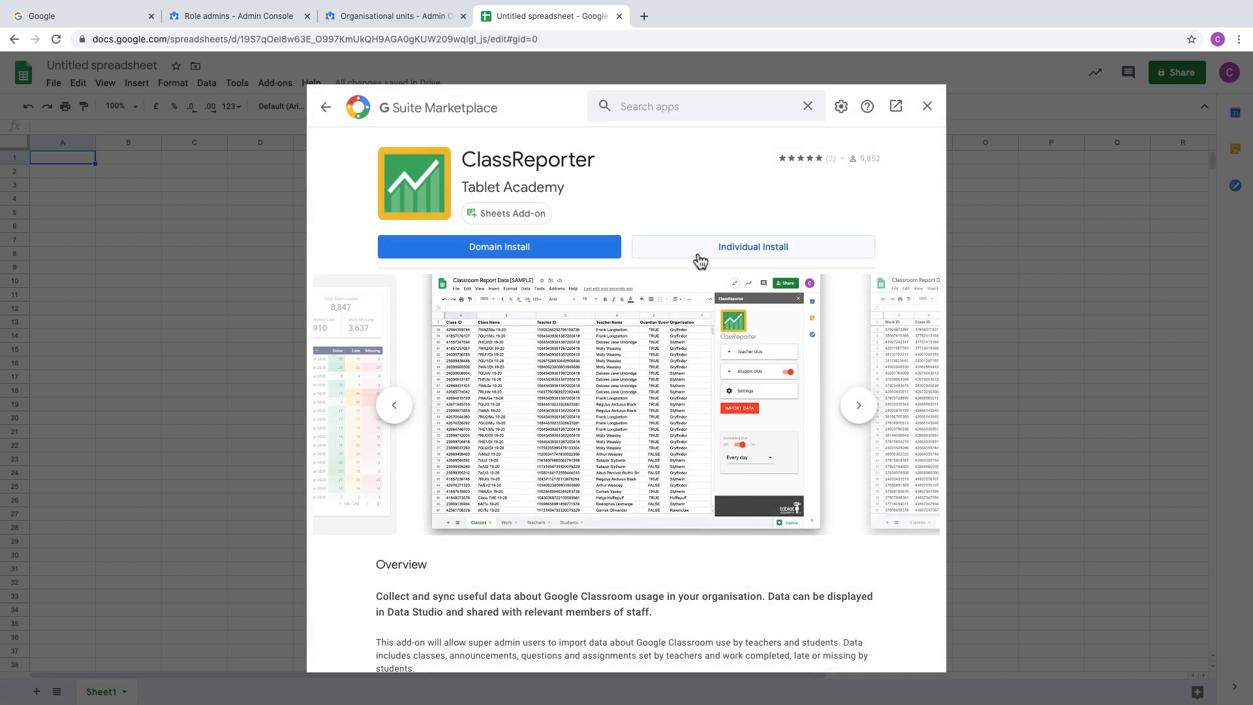
Step: Install ClassReporter individually with the admin account and allow all its requested permissions
left_click(816, 249)
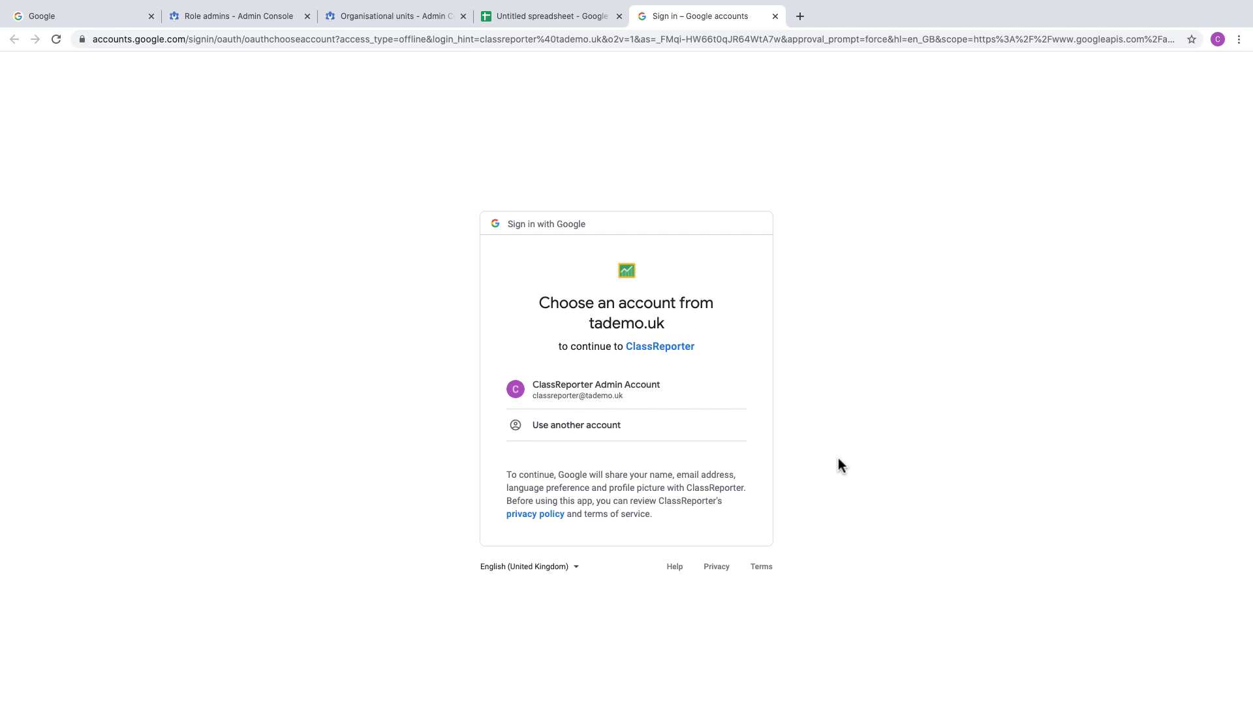
left_click(741, 396)
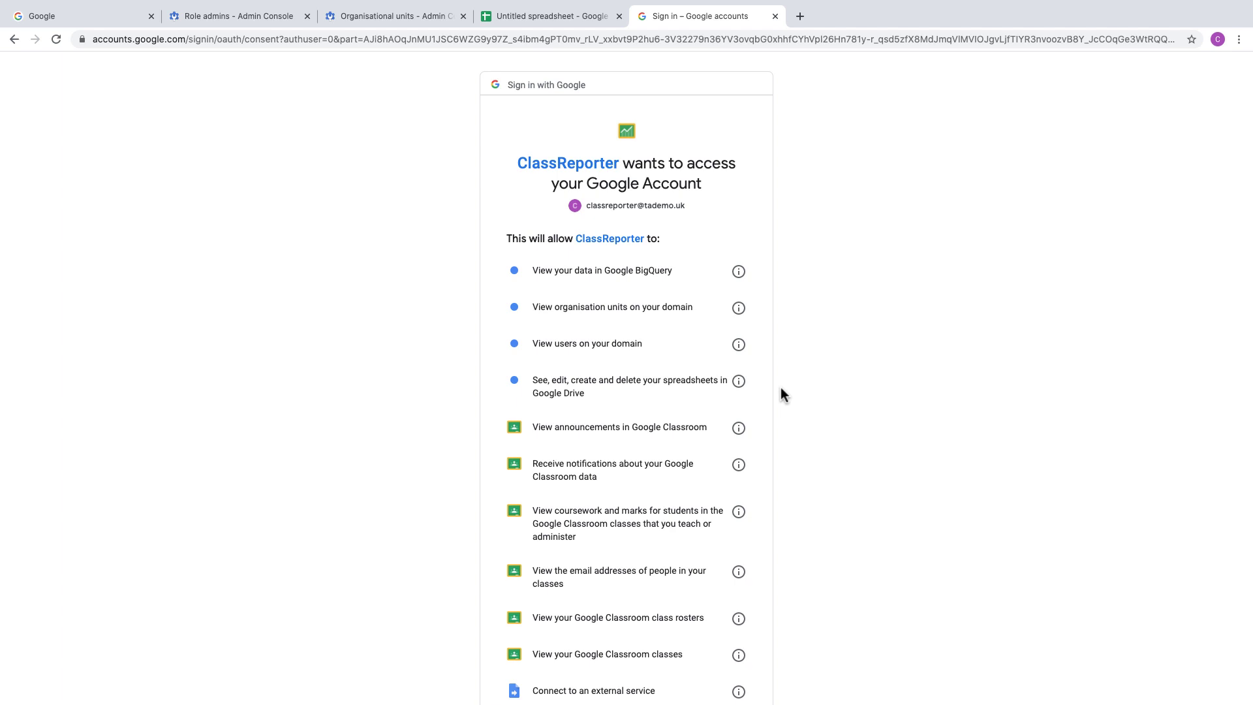
scroll(781, 388, "down", 3)
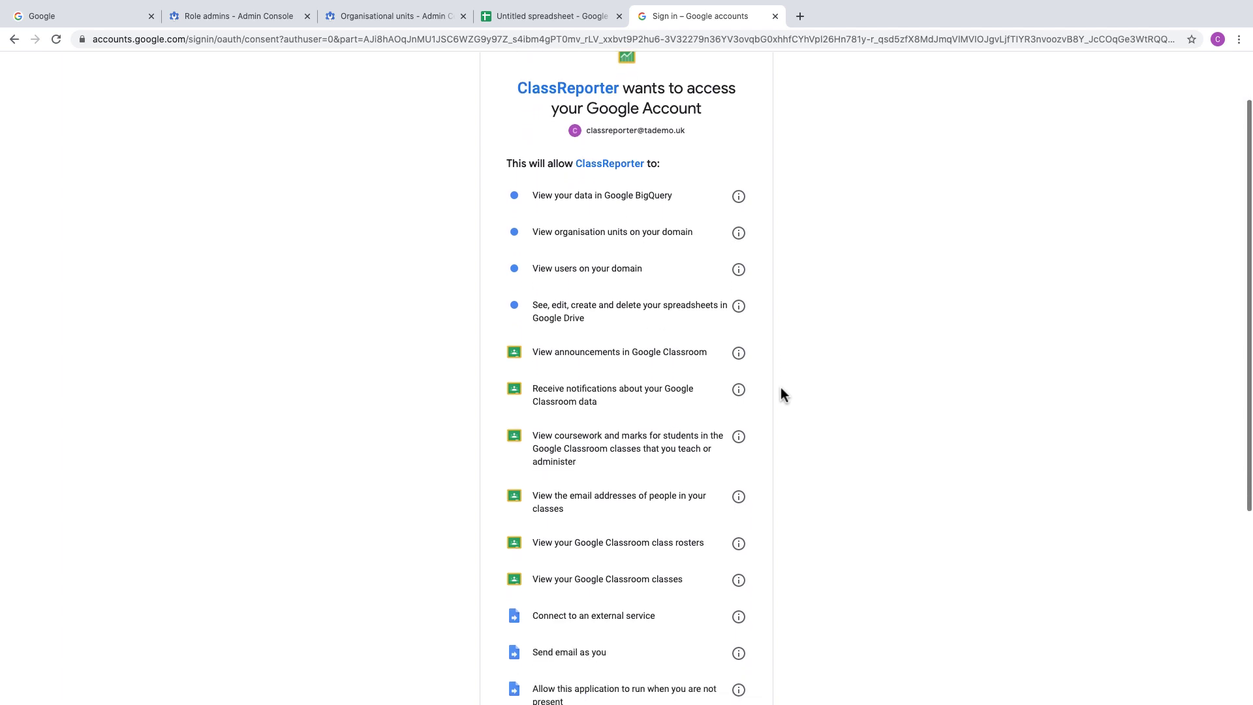
scroll(780, 386, "down", 2)
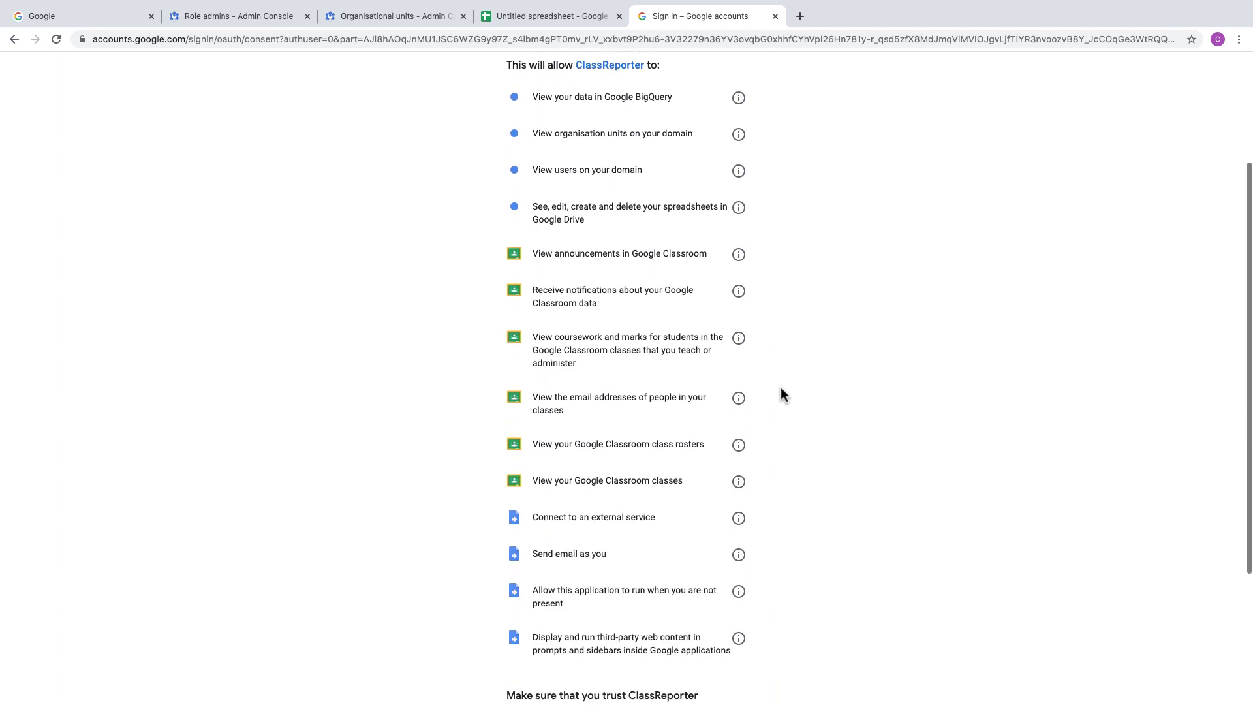
scroll(781, 388, "down", 5)
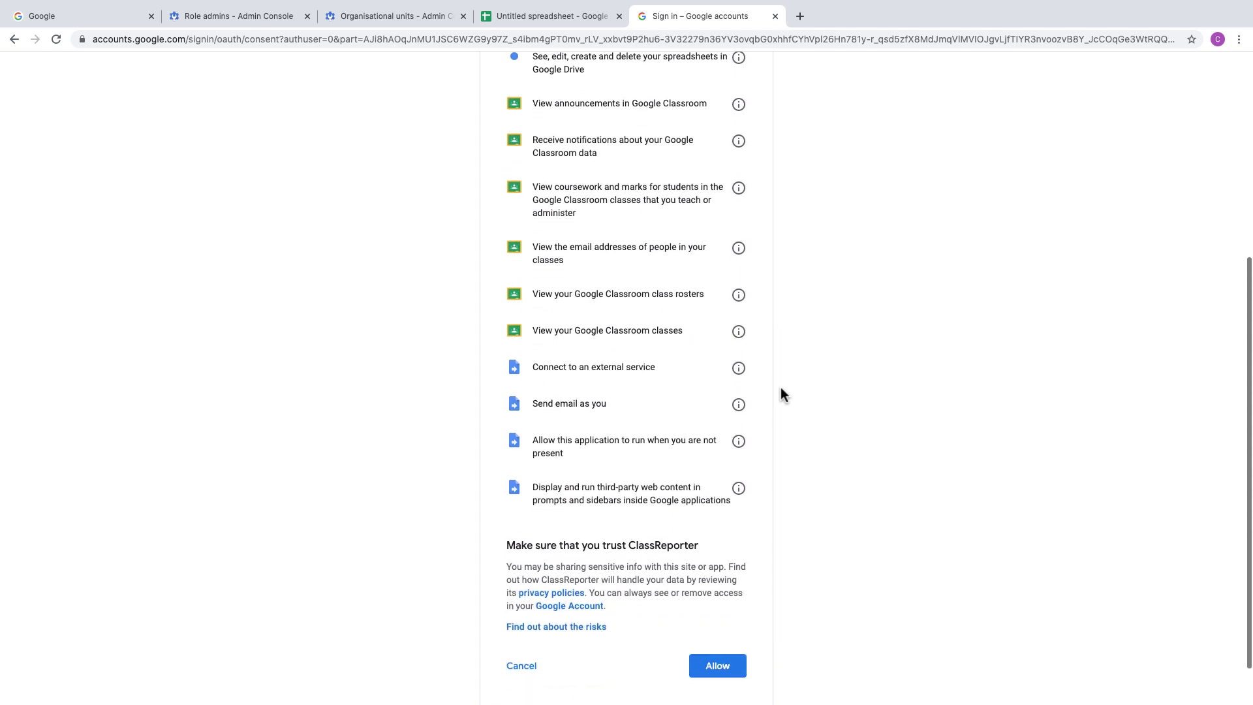
scroll(781, 388, "down", 1)
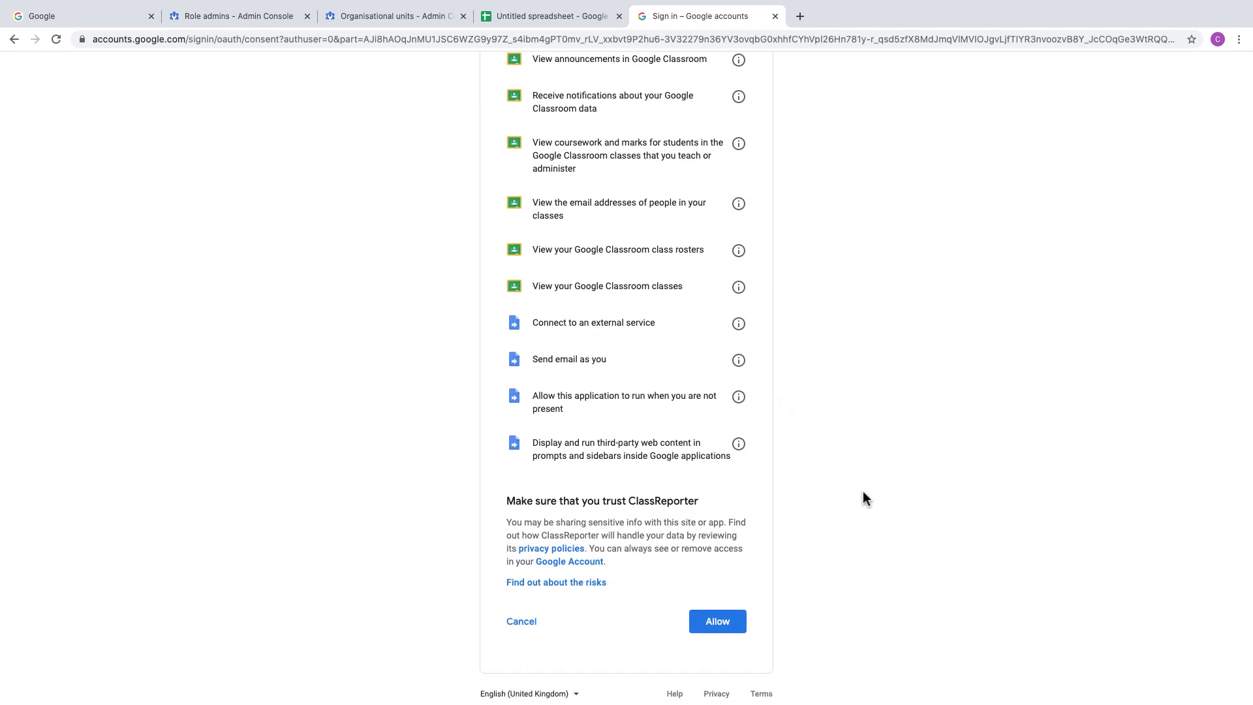
left_click(732, 625)
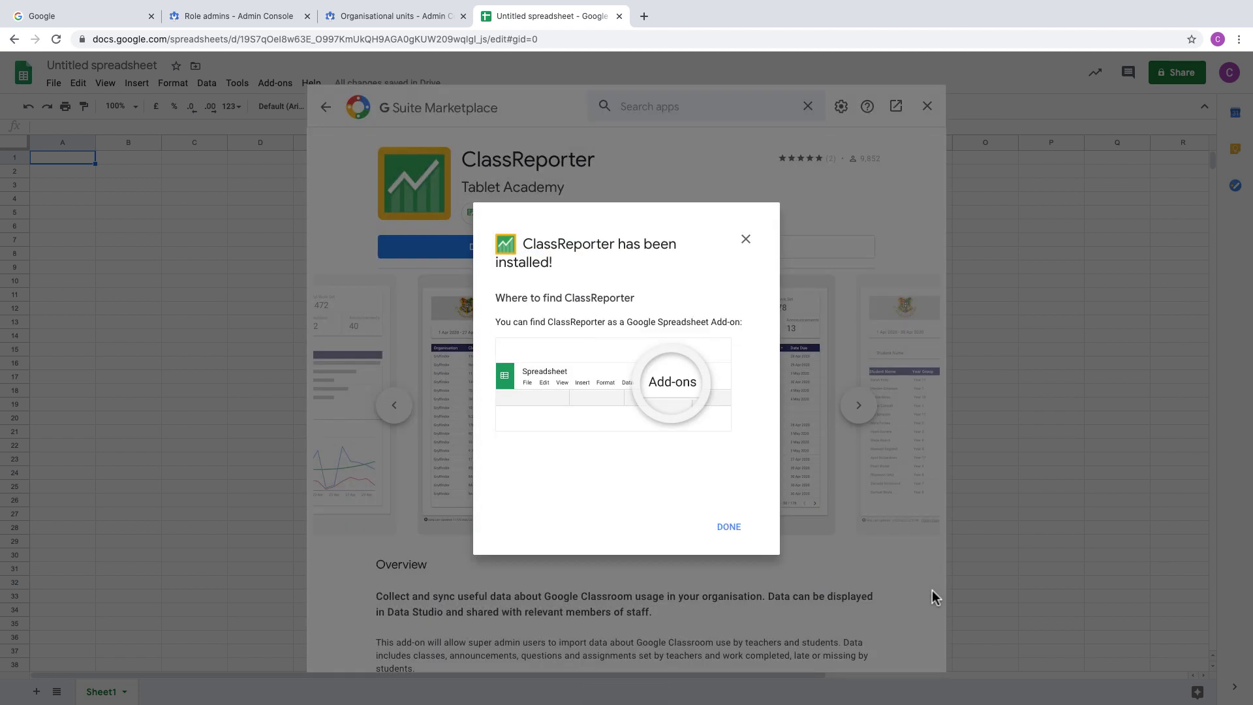
Step: Dismiss the install confirmation, close the Marketplace, and launch Add-ons > ClassReporter > Open ClassReporter
left_click(735, 533)
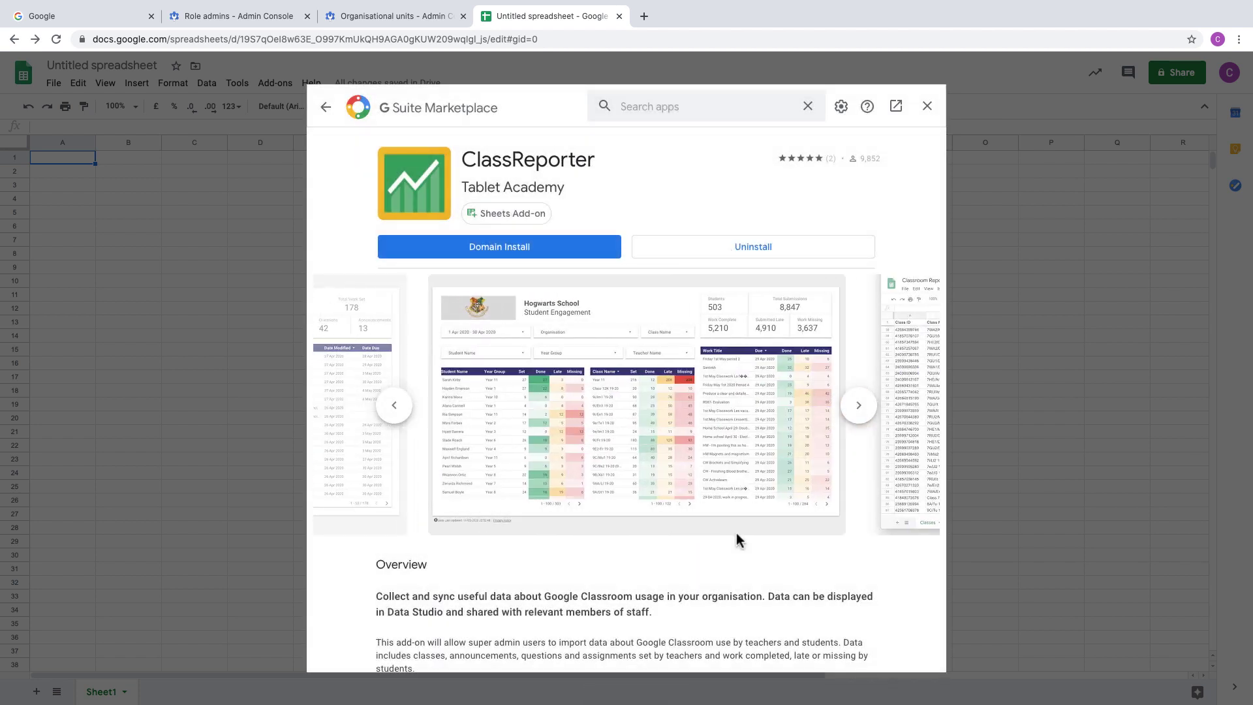
left_click(927, 106)
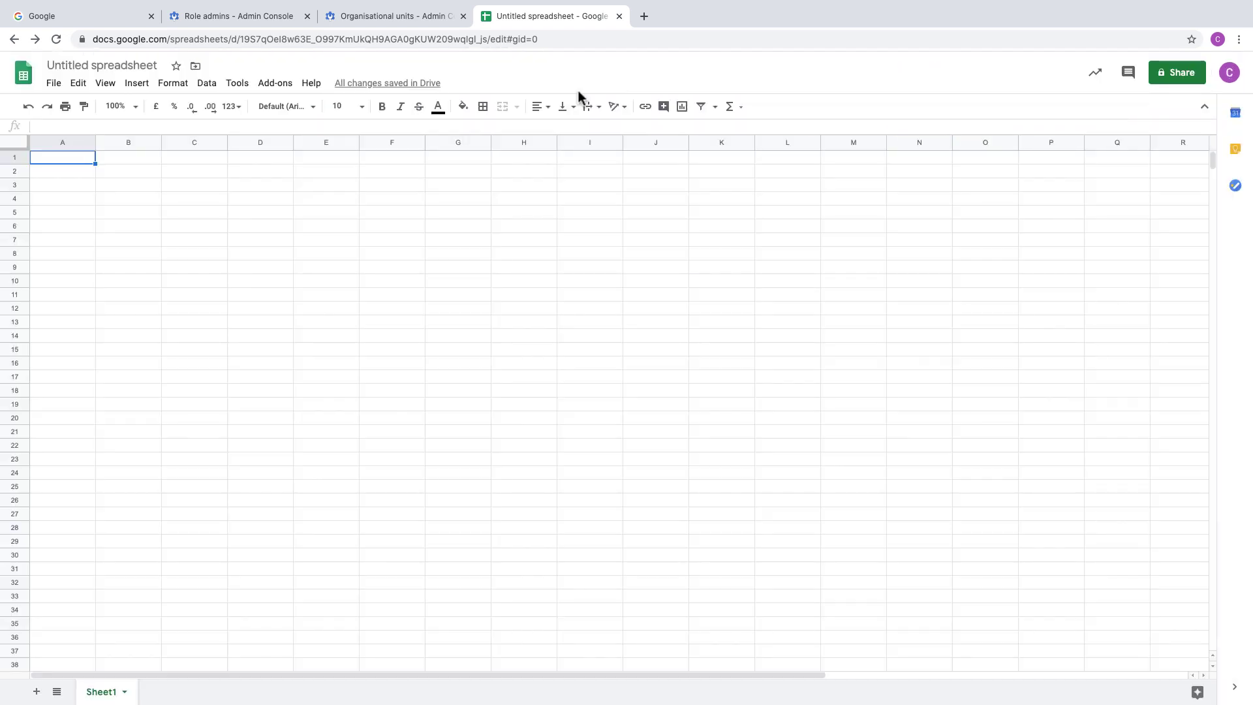
left_click(288, 83)
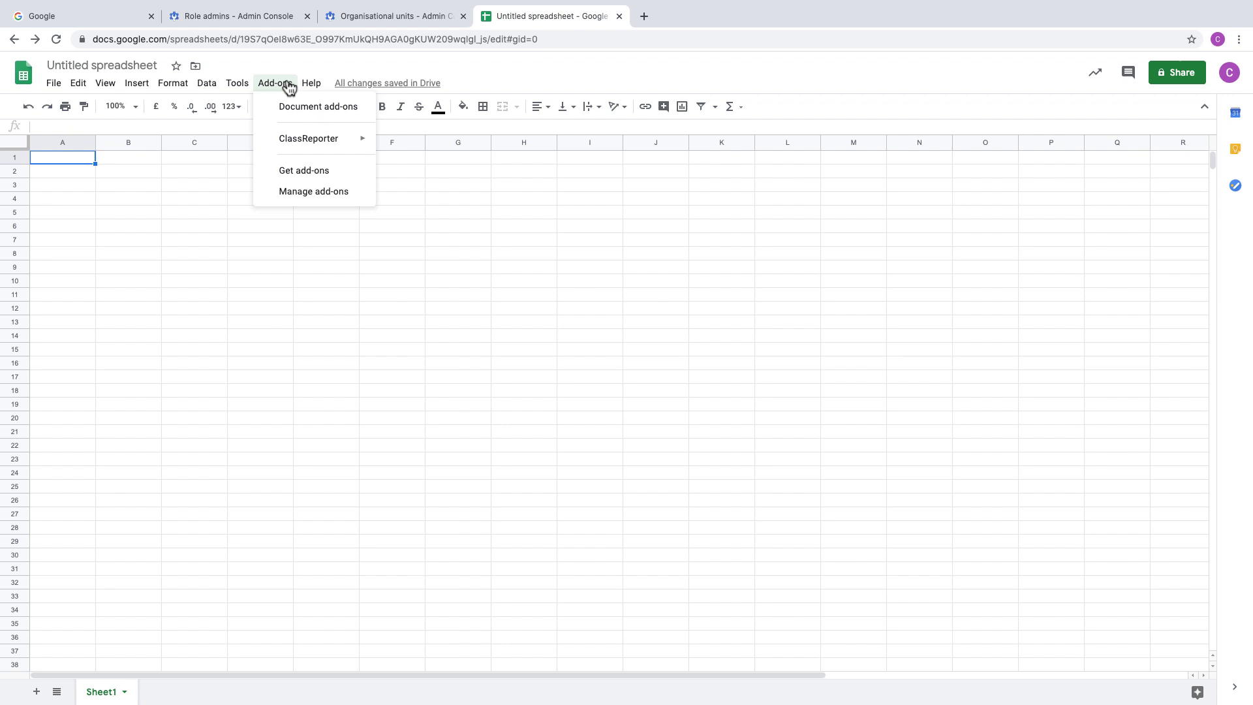
mouse_move(291, 133)
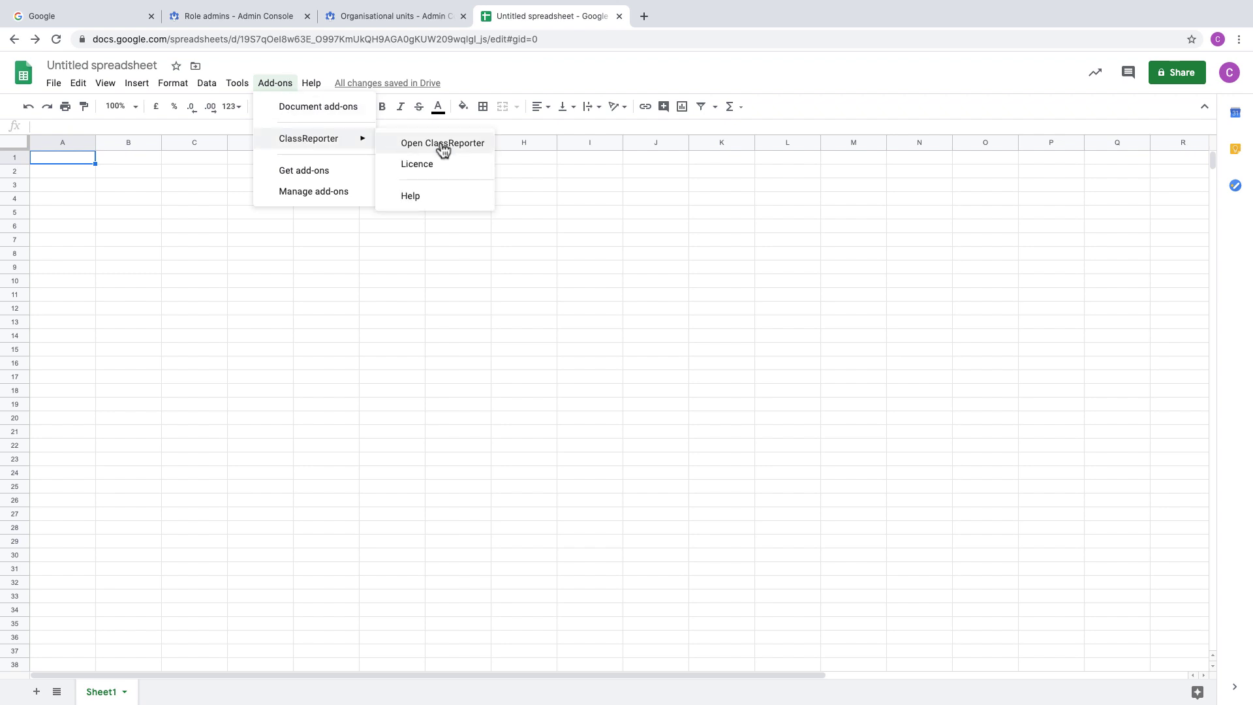
left_click(461, 145)
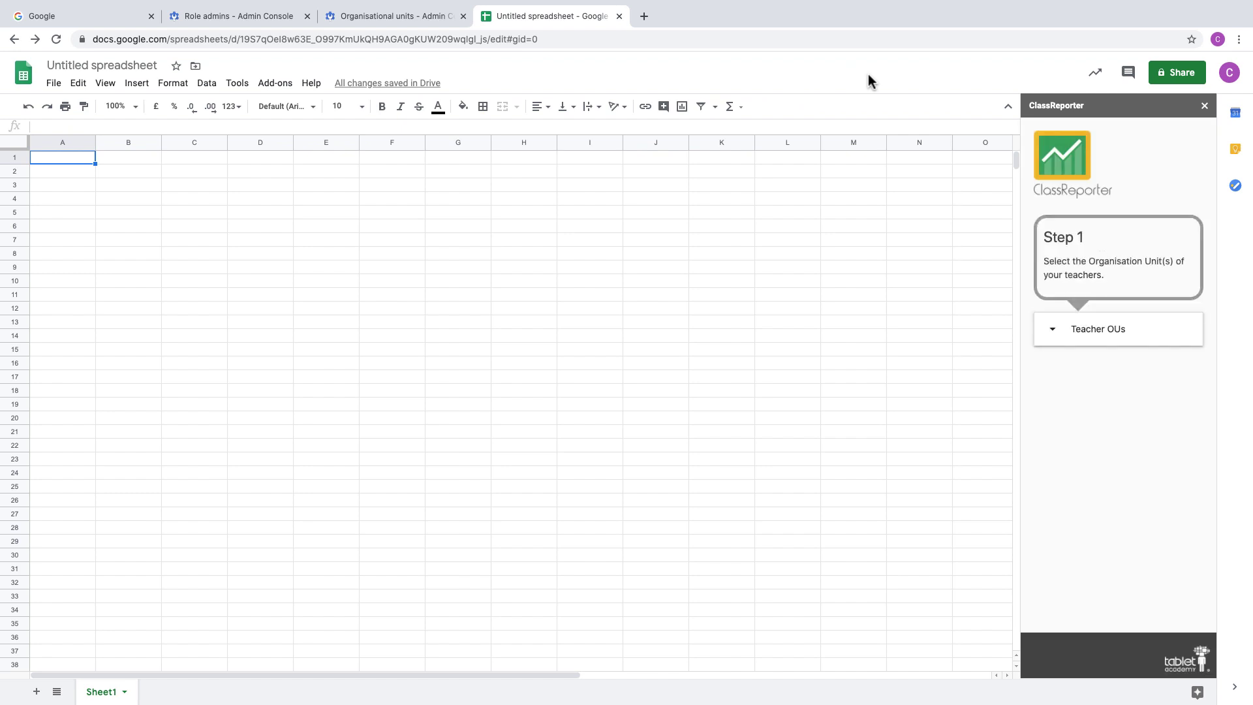
Step: Select Hufflepuff's Teaching Staff unit as a ClassReporter teacher OU
left_click(1148, 333)
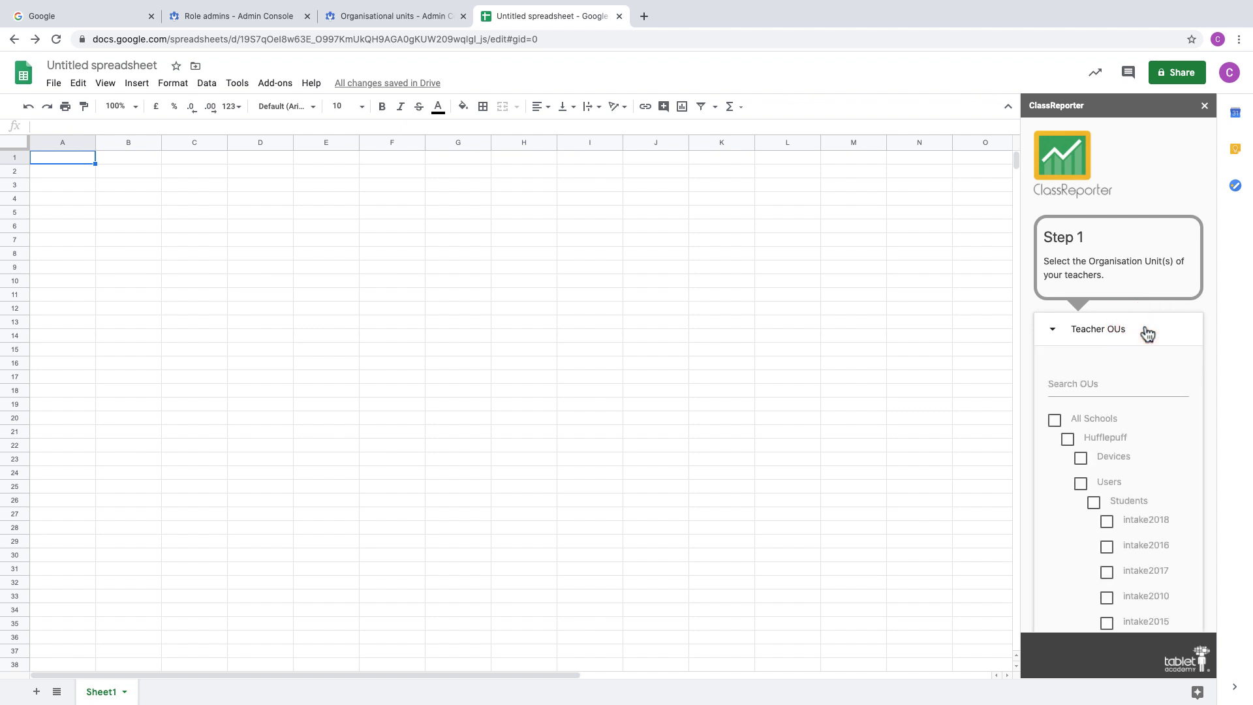
scroll(1159, 415, "down", 3)
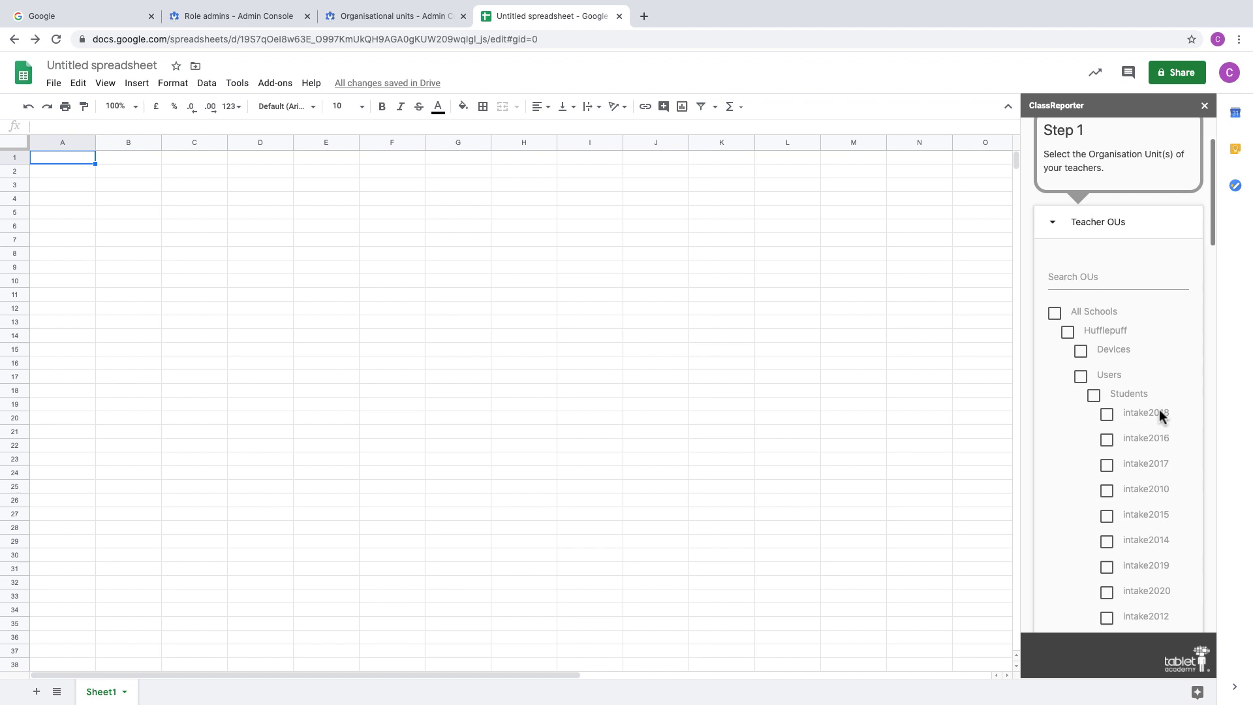
scroll(1159, 409, "down", 5)
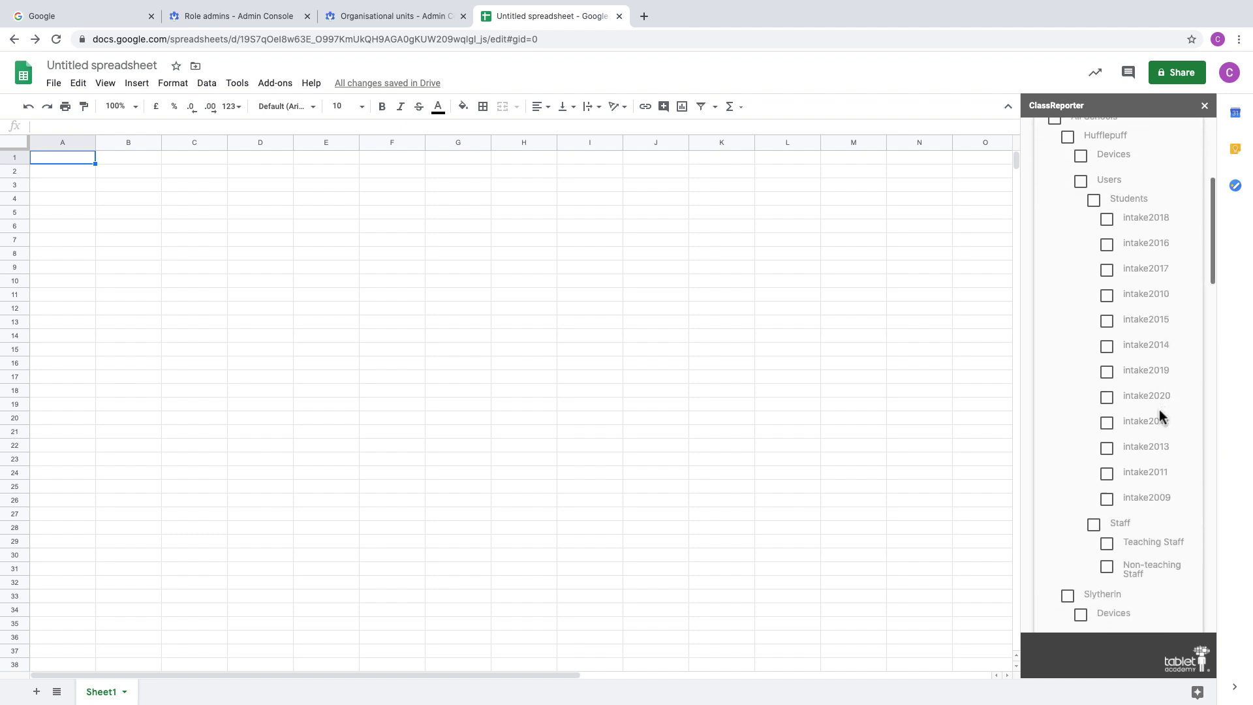
scroll(1159, 409, "down", 1)
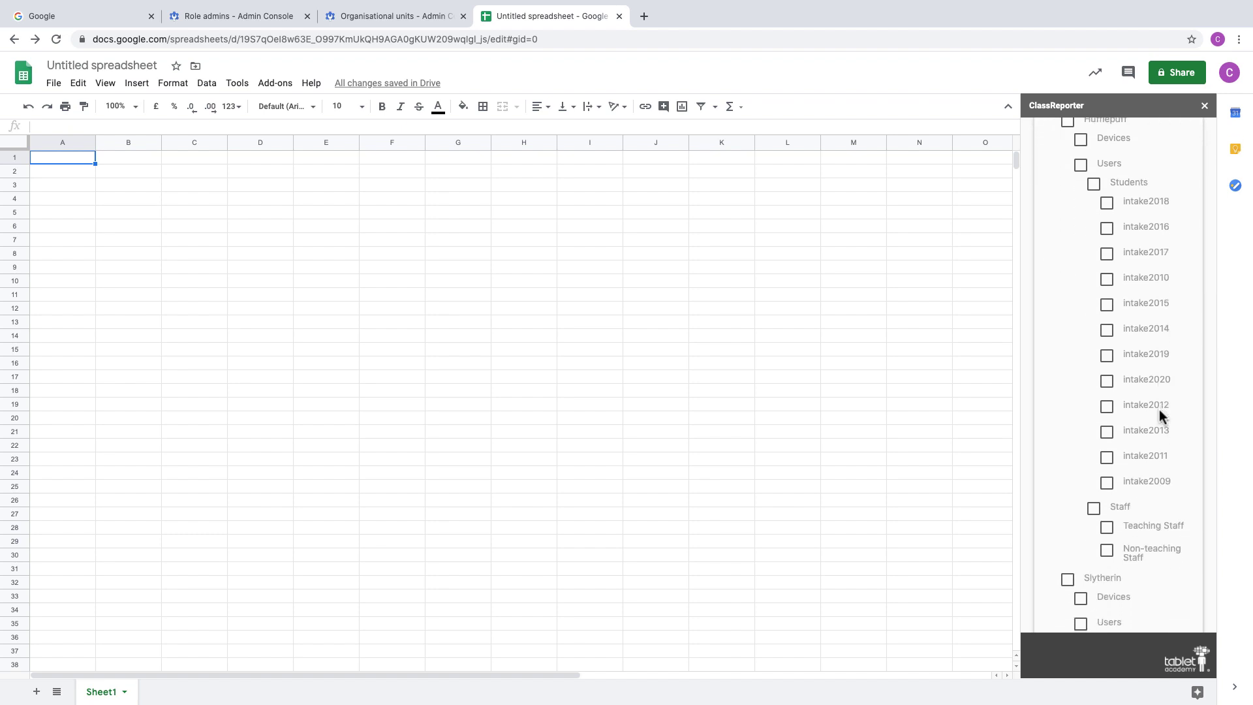
left_click(1107, 528)
Step: Filter the OU list by 'tea' and add Slytherin, Gryffindor and Ravenclaw Teaching Staff units
scroll(1183, 451, "up", 5)
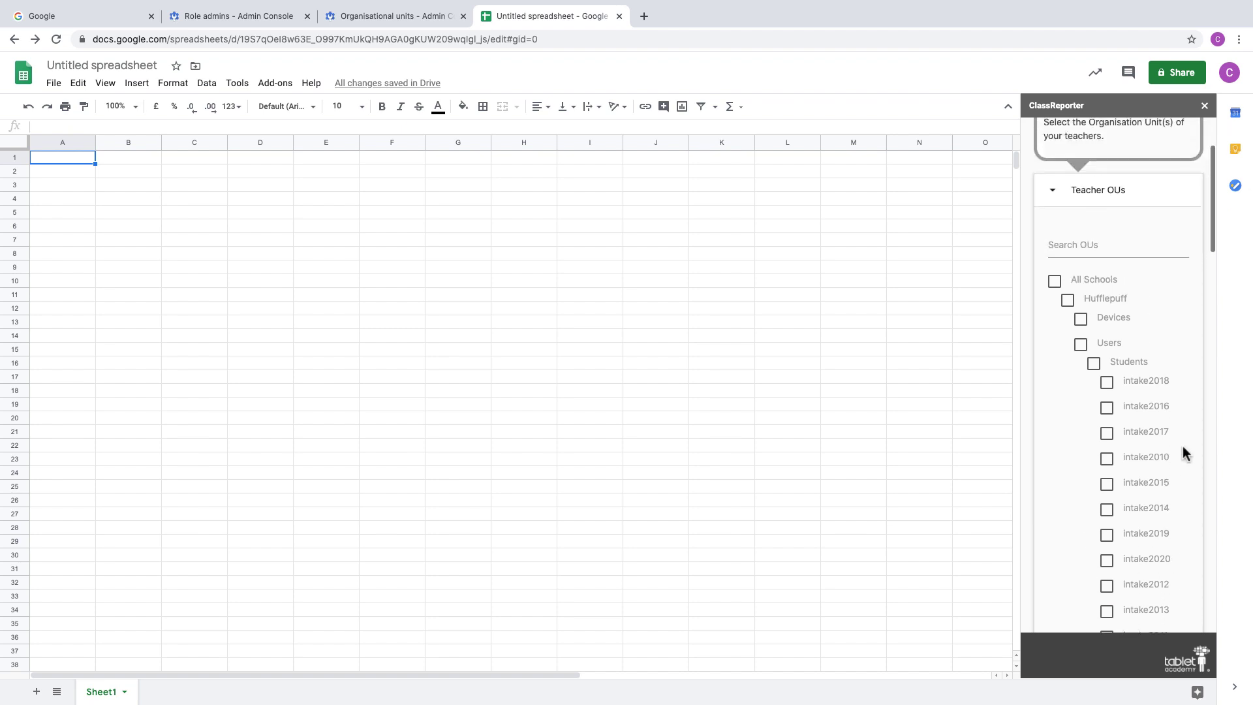
left_click(1123, 251)
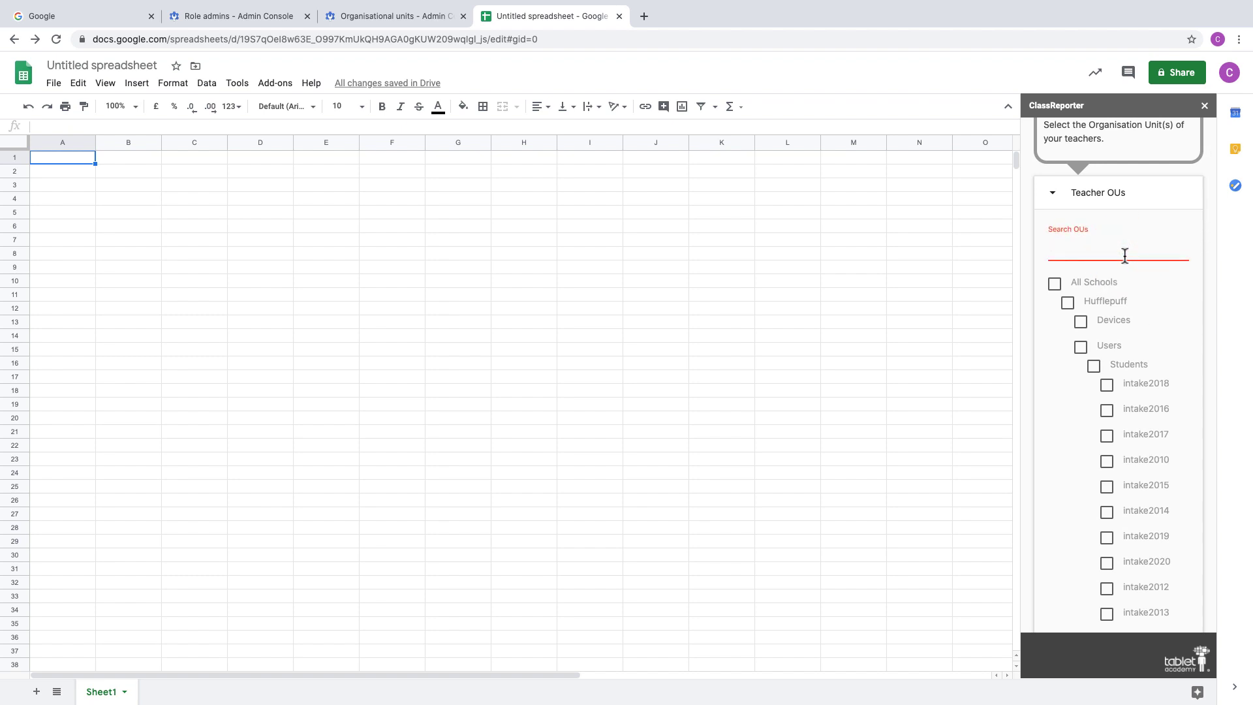
type("tea")
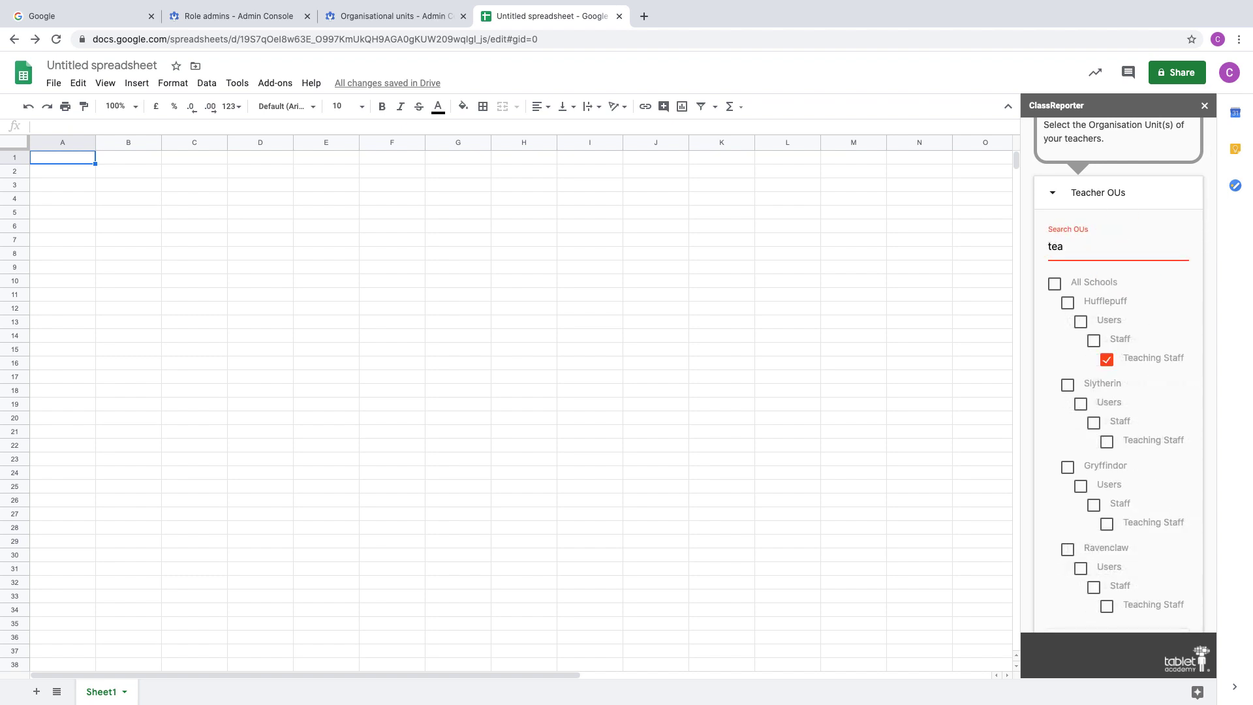
scroll(1123, 251, "down", 1)
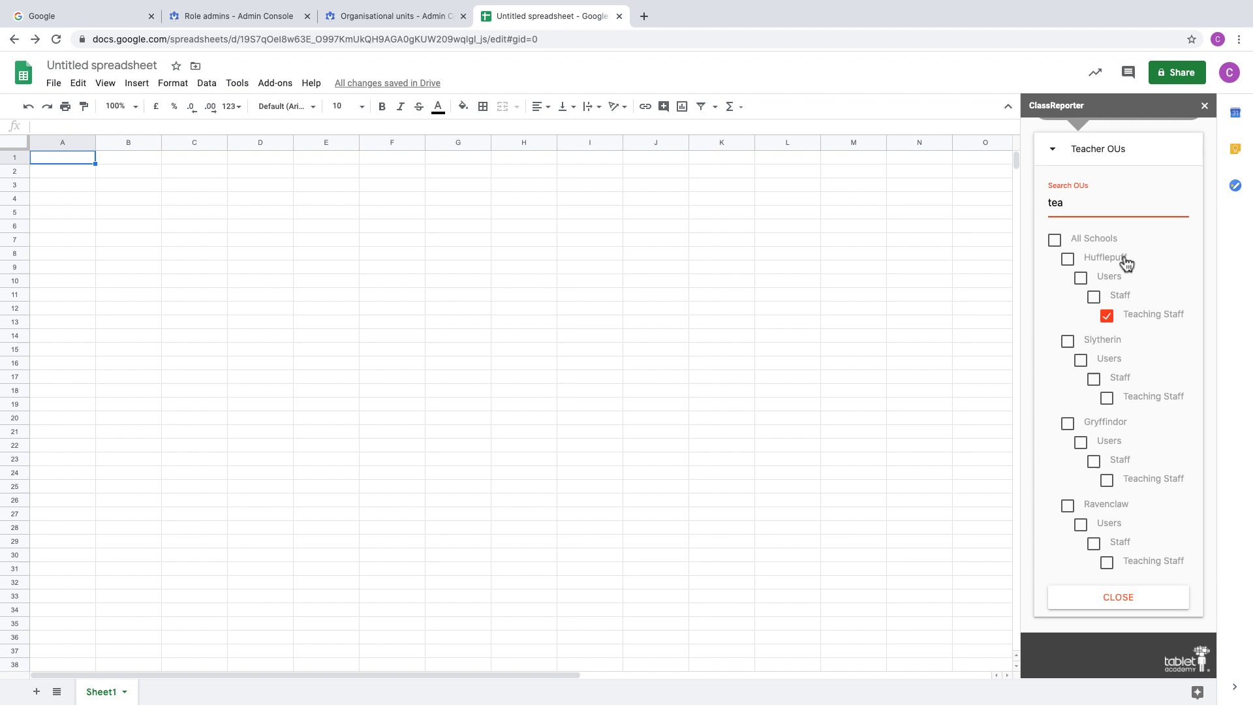
left_click(1109, 397)
left_click(1106, 480)
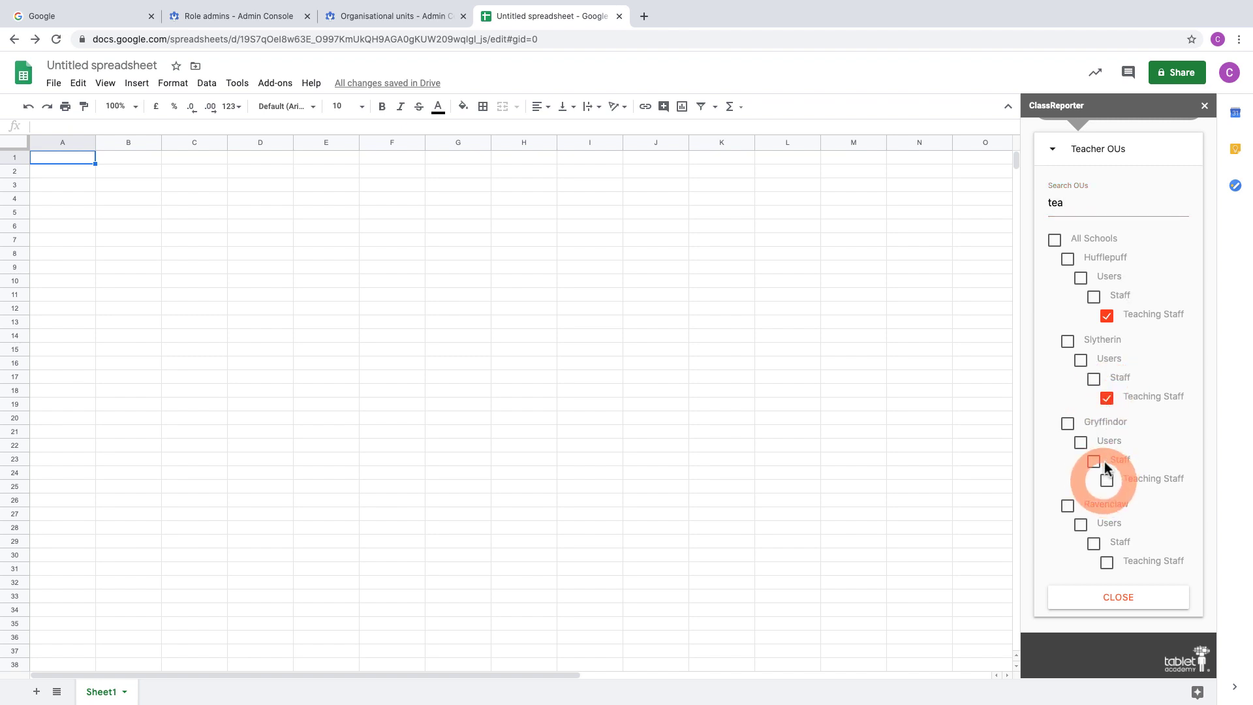
left_click(1106, 563)
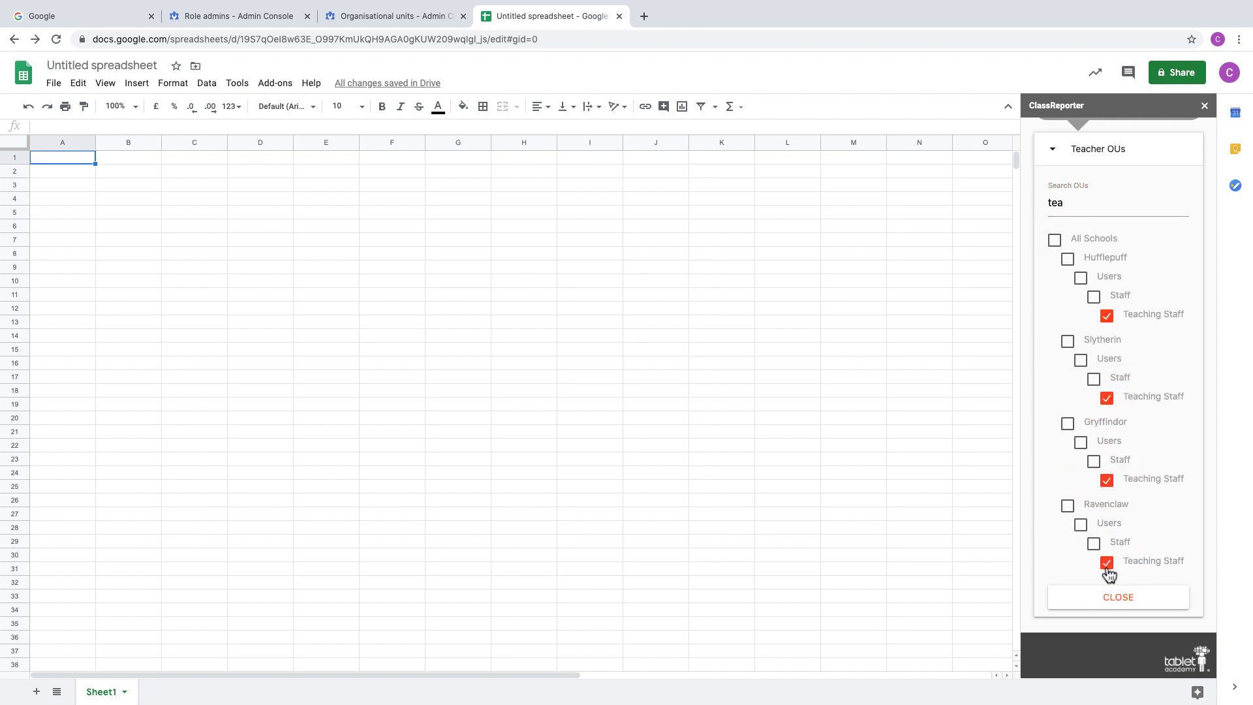
left_click(1138, 599)
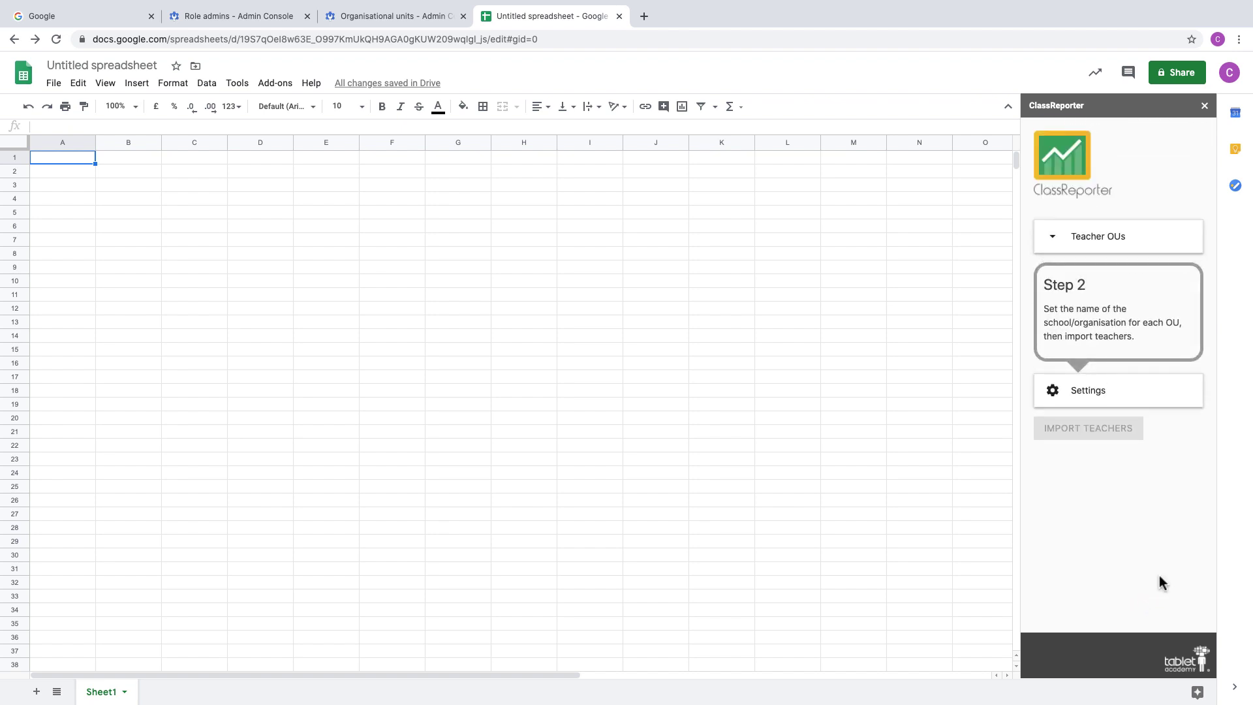
Step: Save 'Level 2: Hufflepuff, Slytherin, Gryffindor, Ravenclaw' as the organisation-name OU level in Settings
left_click(1175, 408)
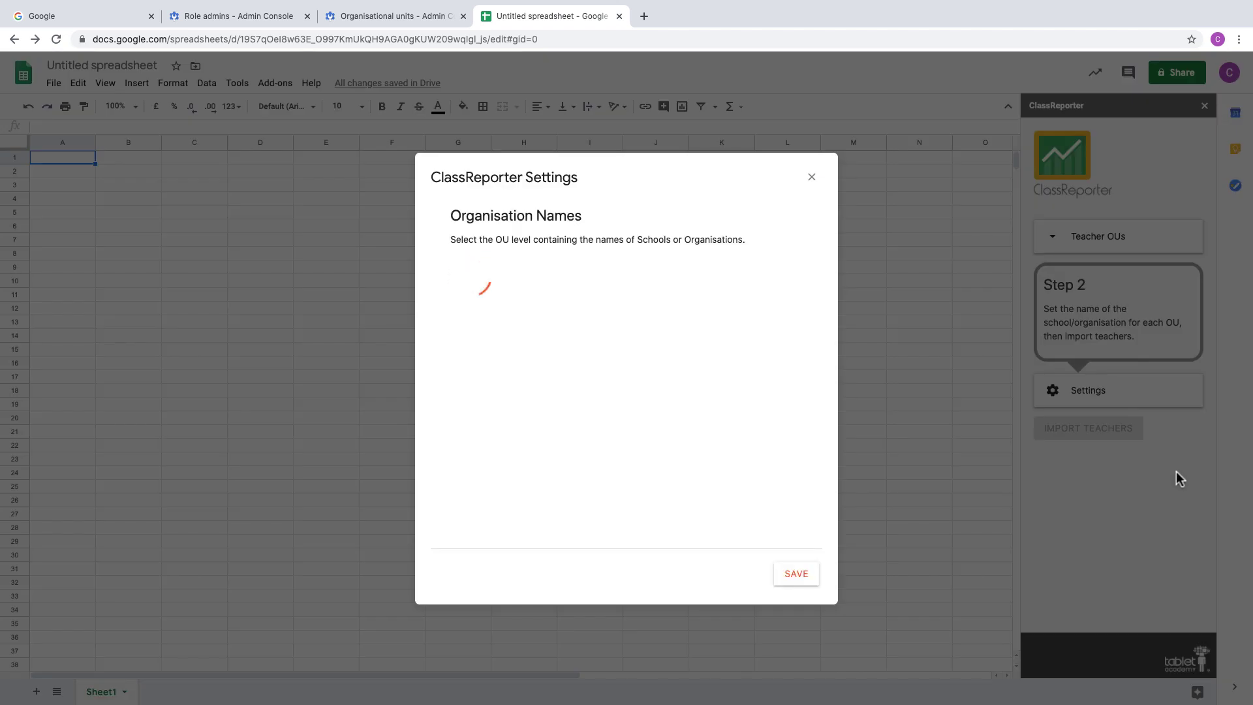
left_click(597, 287)
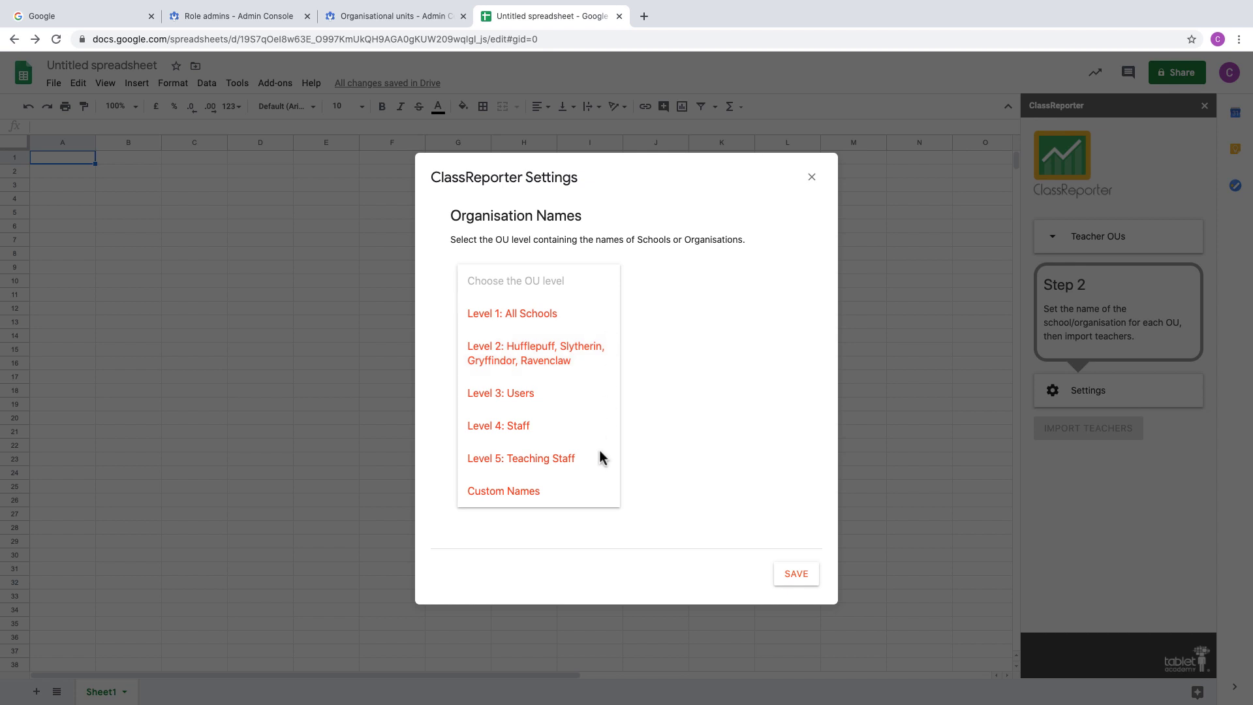
left_click(597, 490)
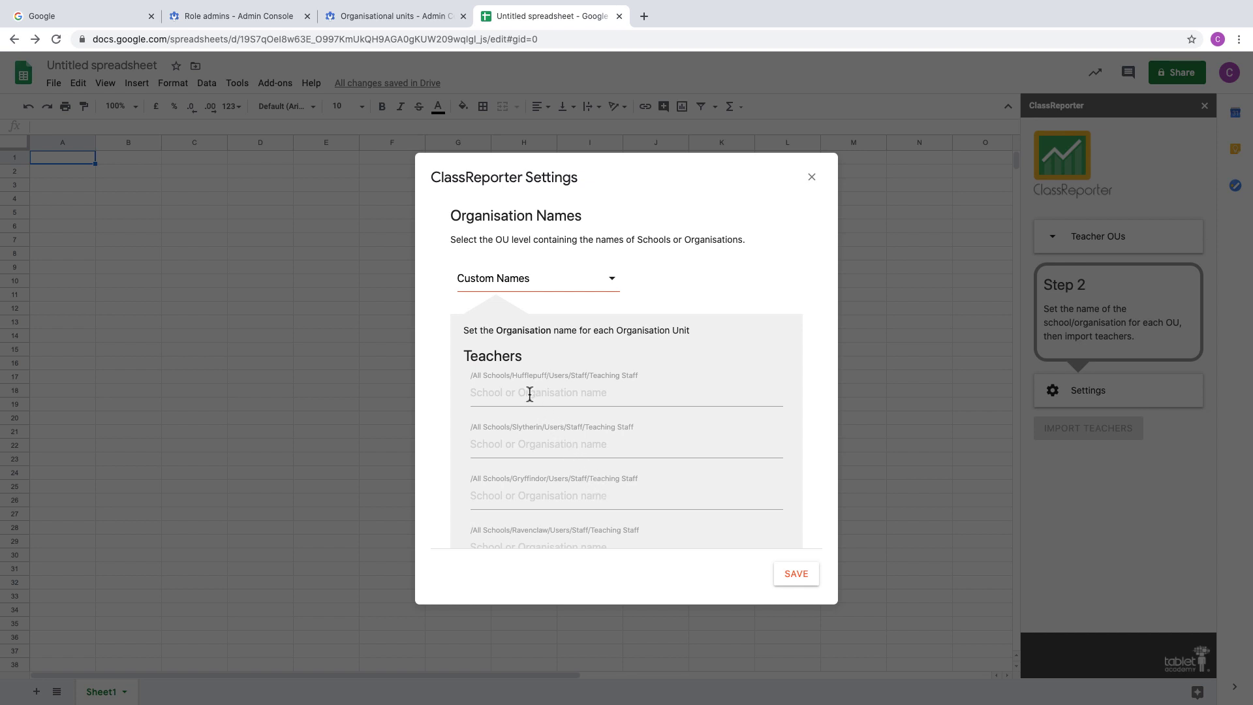
scroll(532, 397, "down", 1)
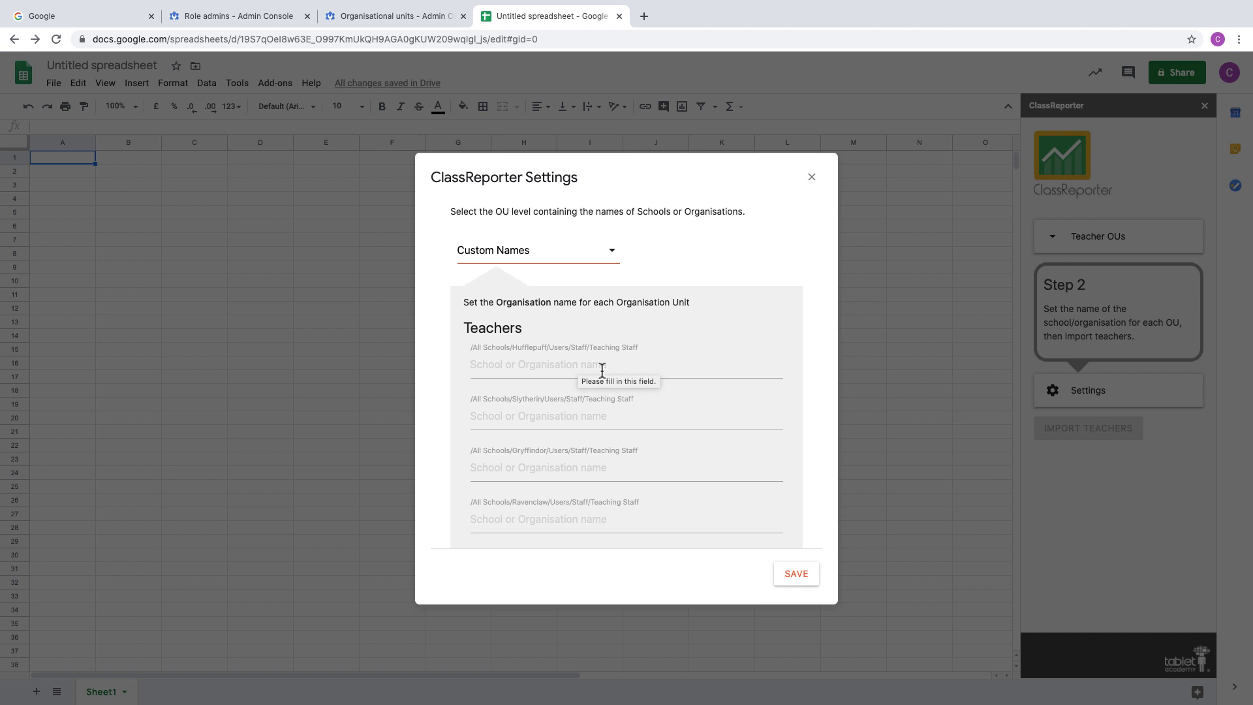
left_click(593, 253)
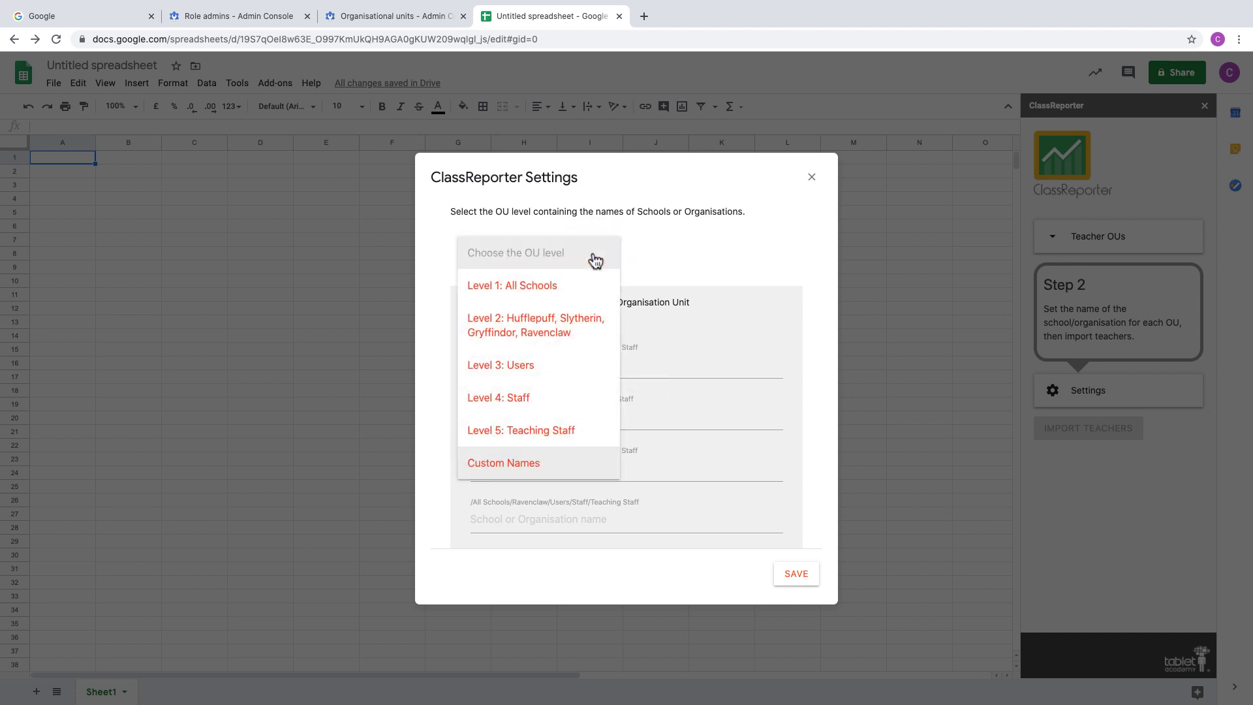
left_click(594, 324)
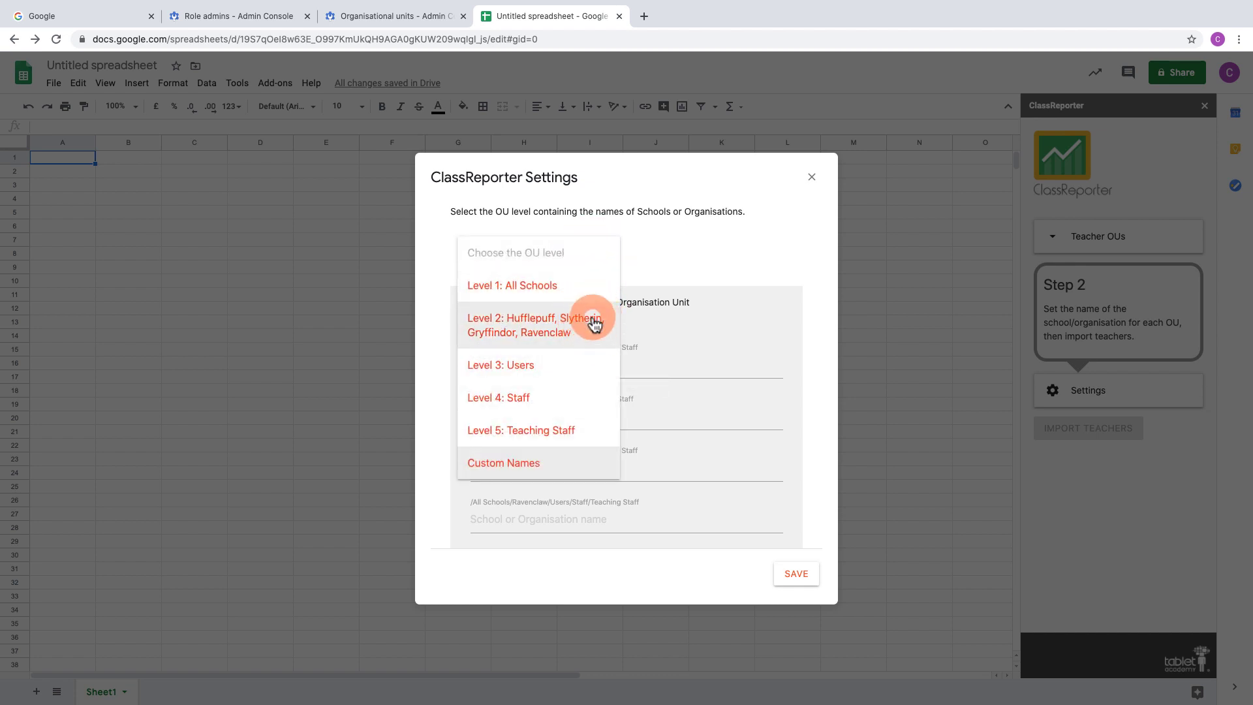
left_click(800, 574)
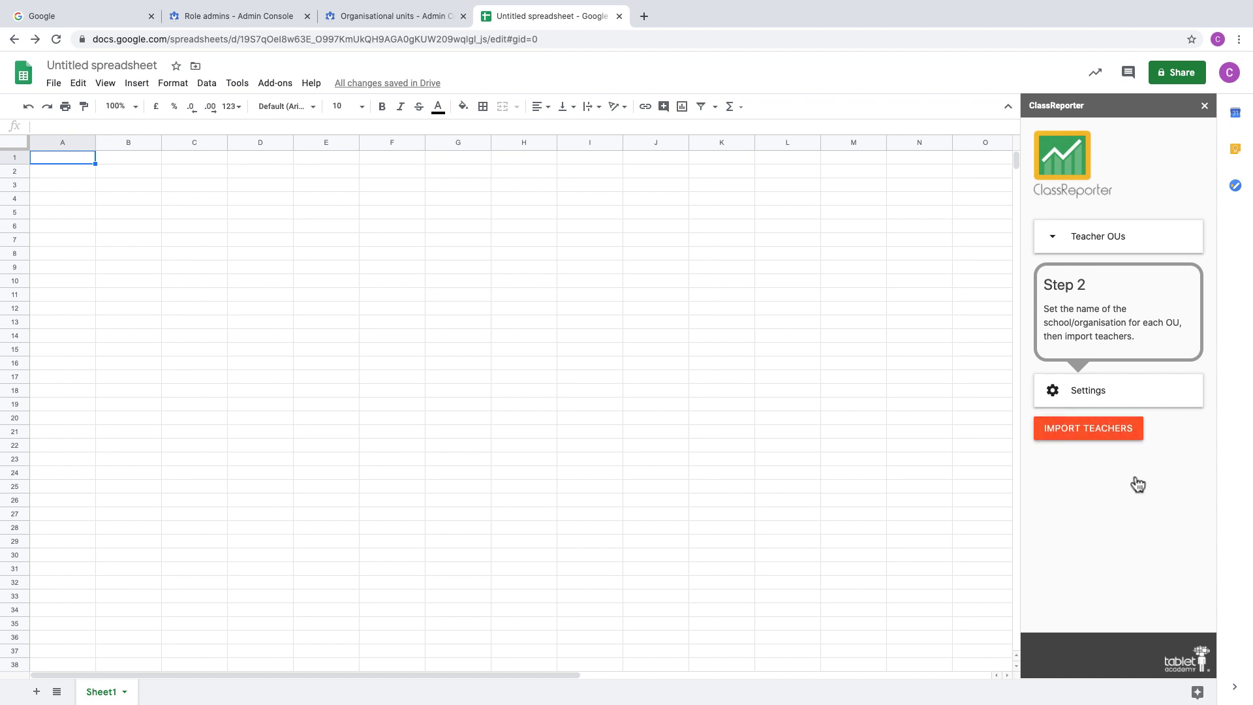
Step: Import the teachers into a new Teachers sheet and switch on the Student OUs toggle
left_click(1126, 433)
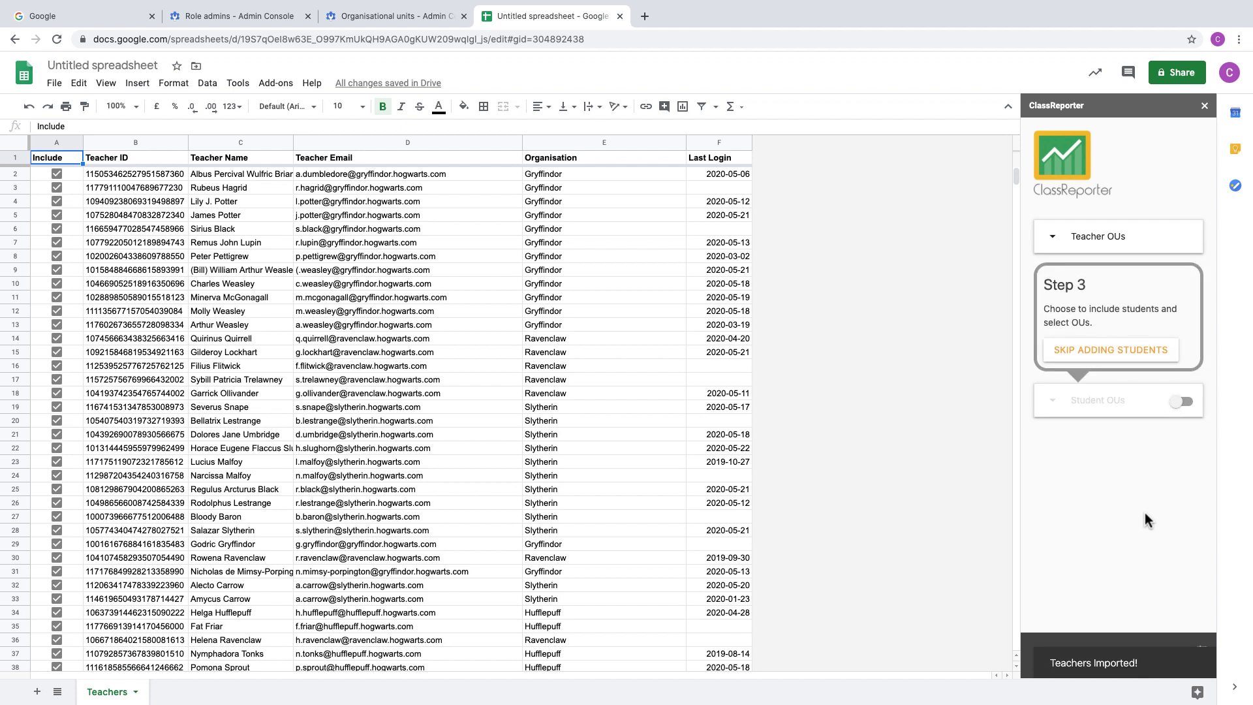
left_click(1074, 464)
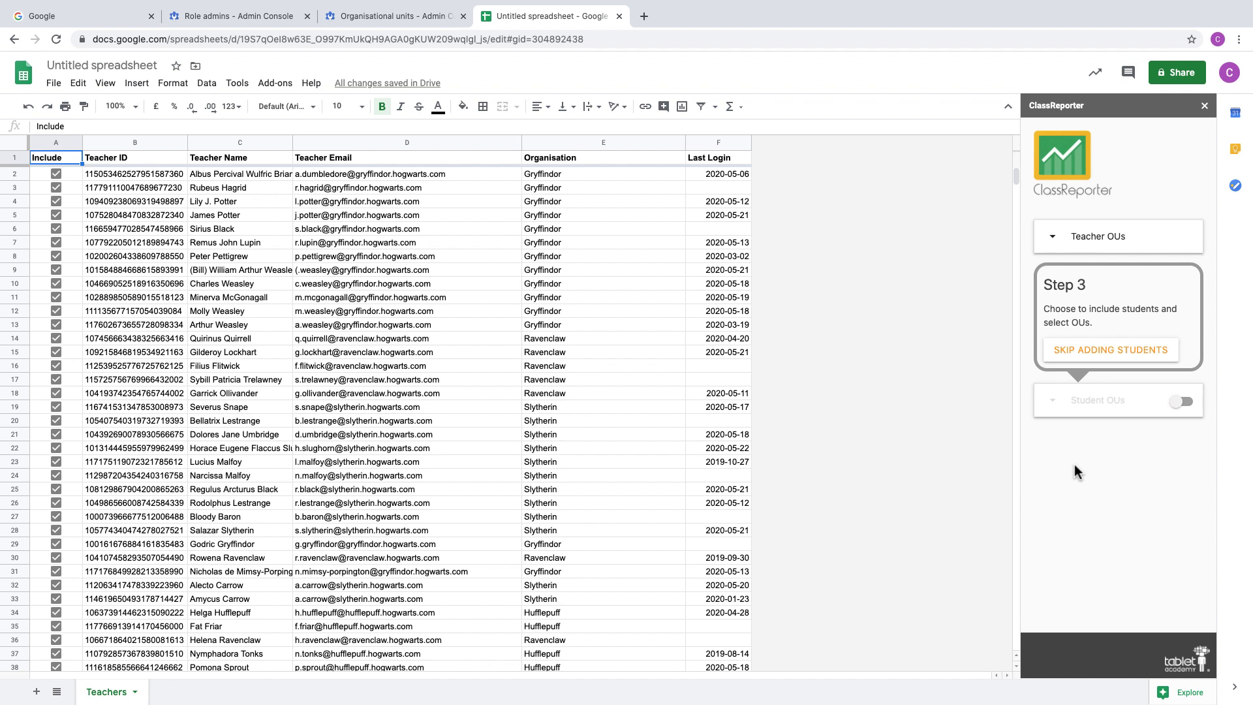
left_click(1181, 404)
Step: Tick the intake2018, 2016, 2017, 2010 and 2015 OUs plus Hufflepuff's whole Students OU
left_click(1108, 407)
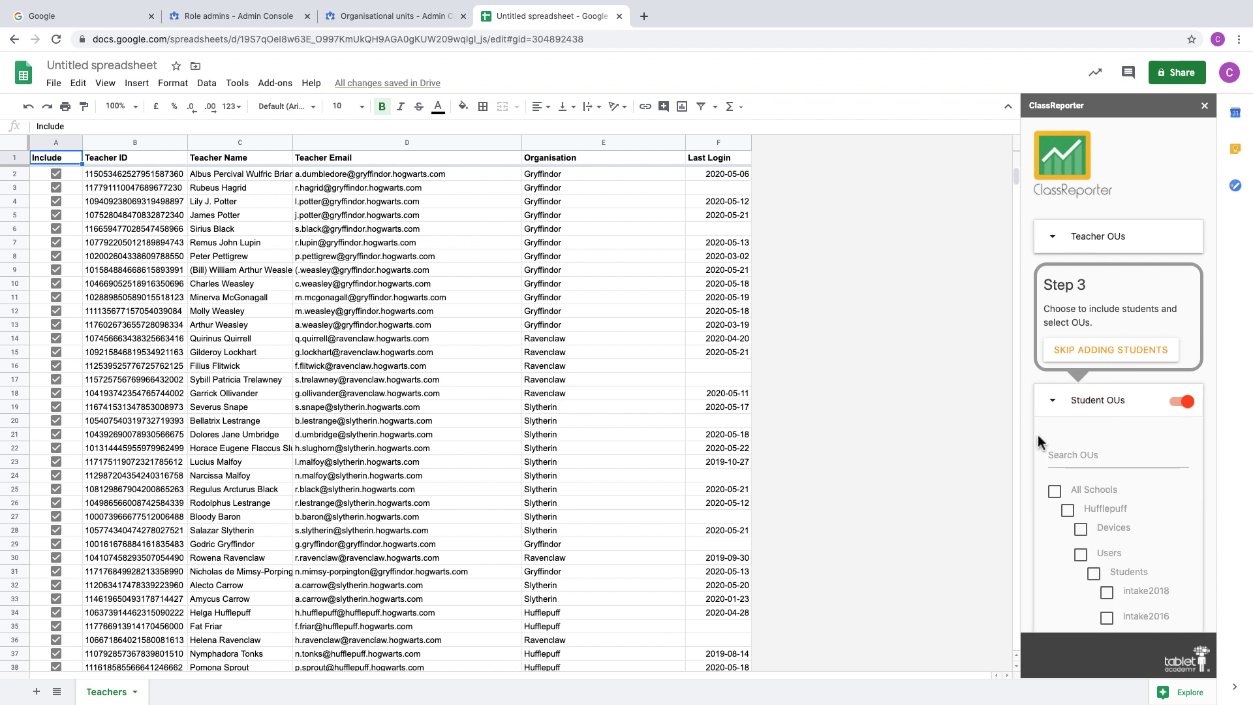
scroll(1040, 527, "down", 3)
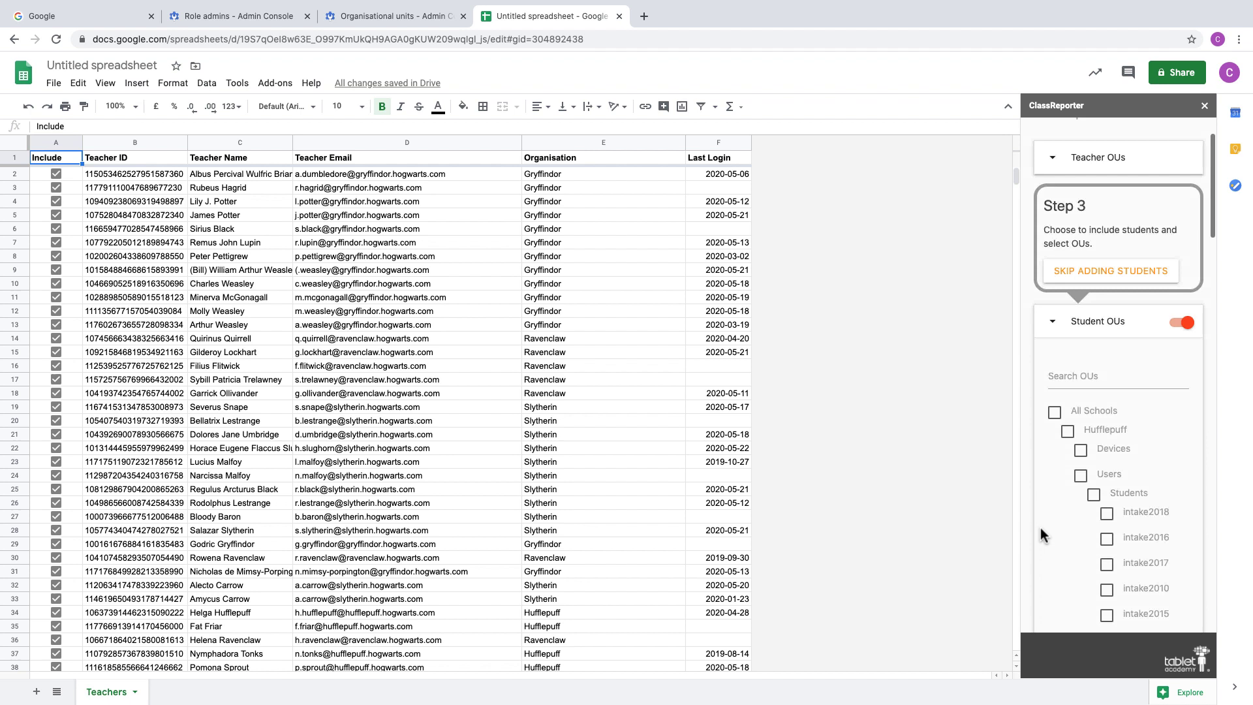
scroll(1040, 527, "down", 1)
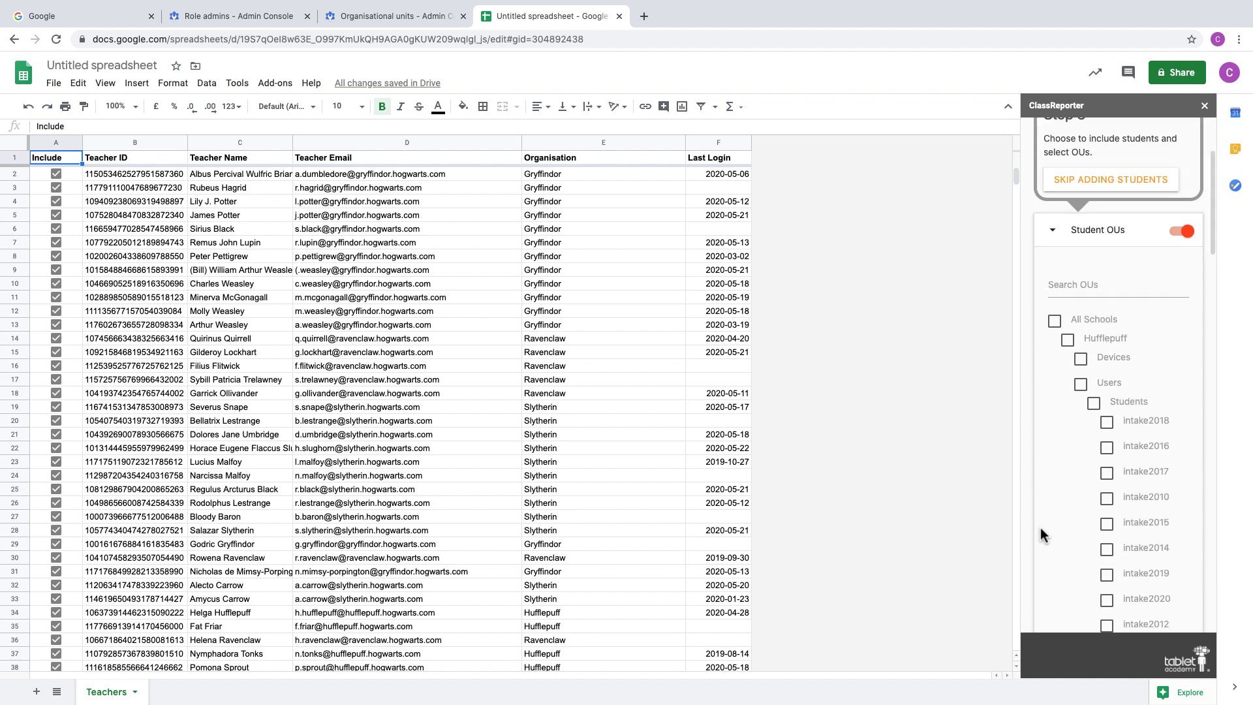
left_click(1108, 425)
left_click(1108, 449)
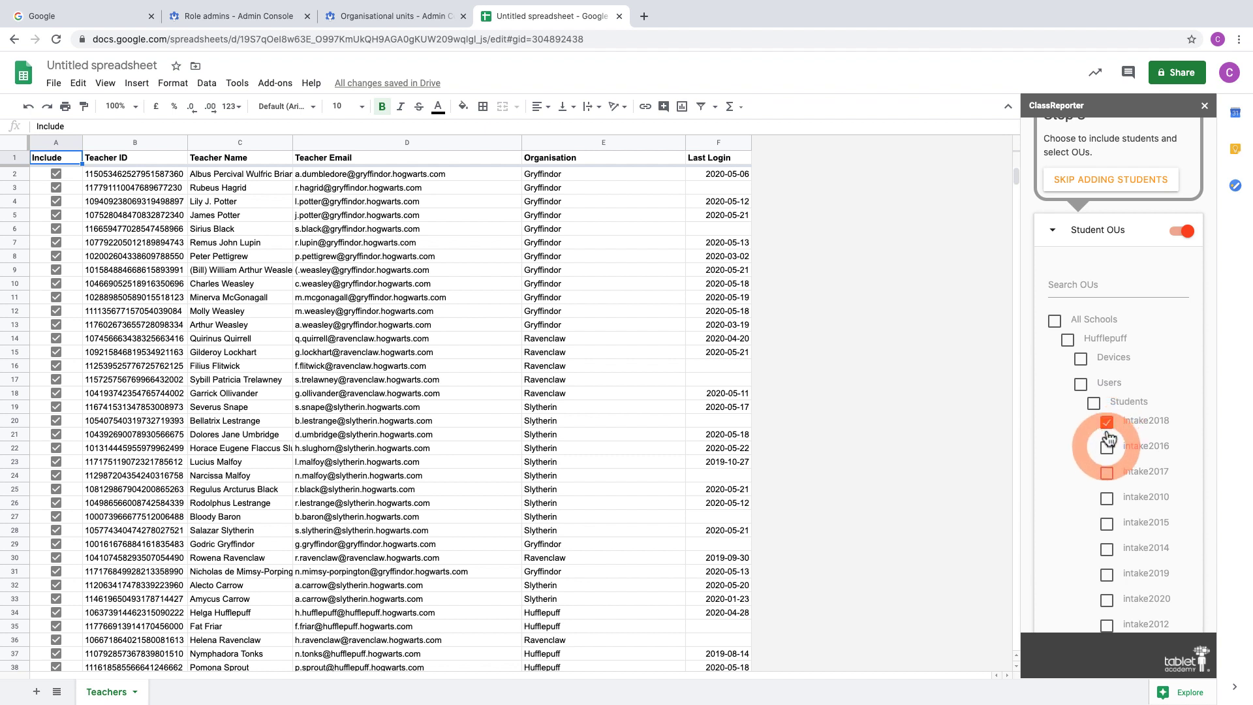
left_click(1108, 474)
left_click(1107, 500)
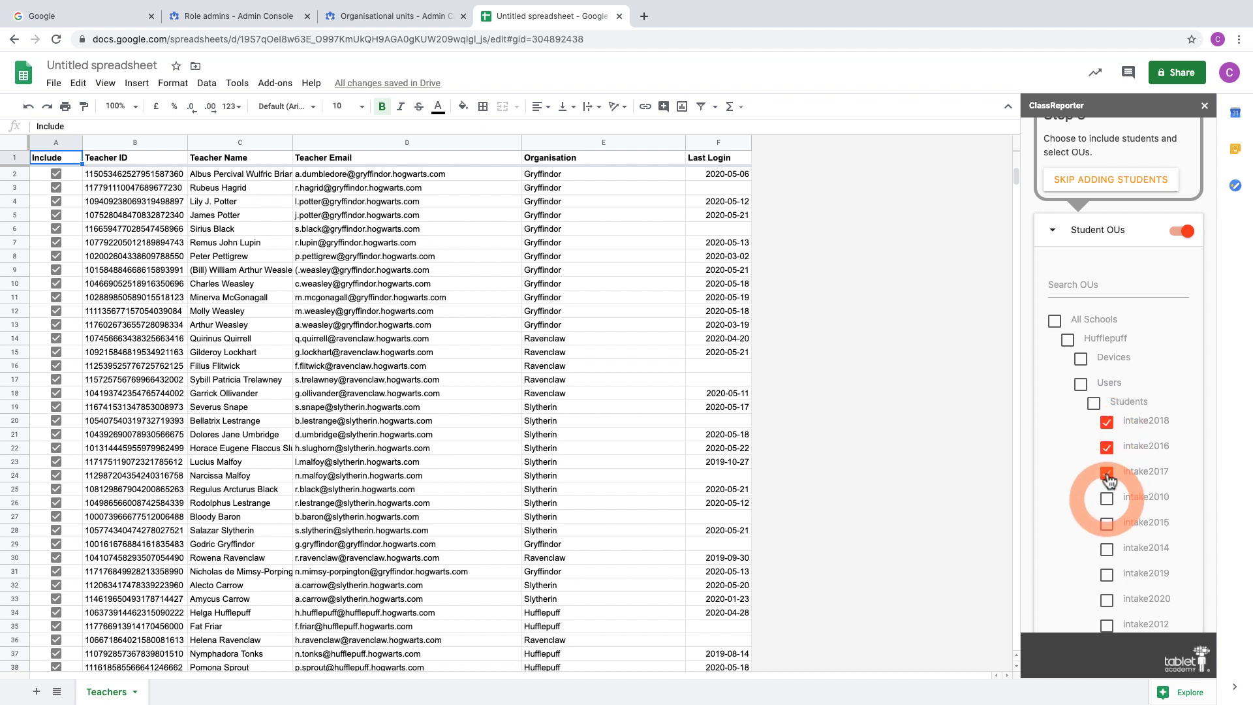
left_click(1107, 526)
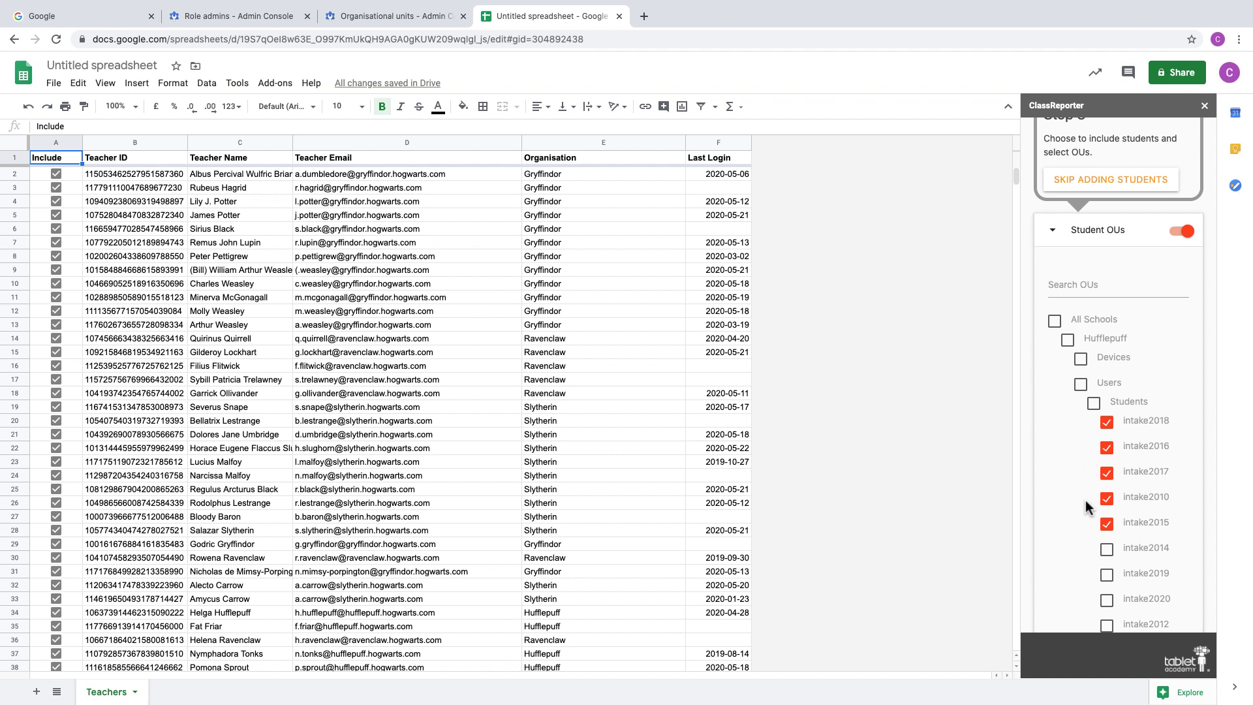
left_click(1094, 404)
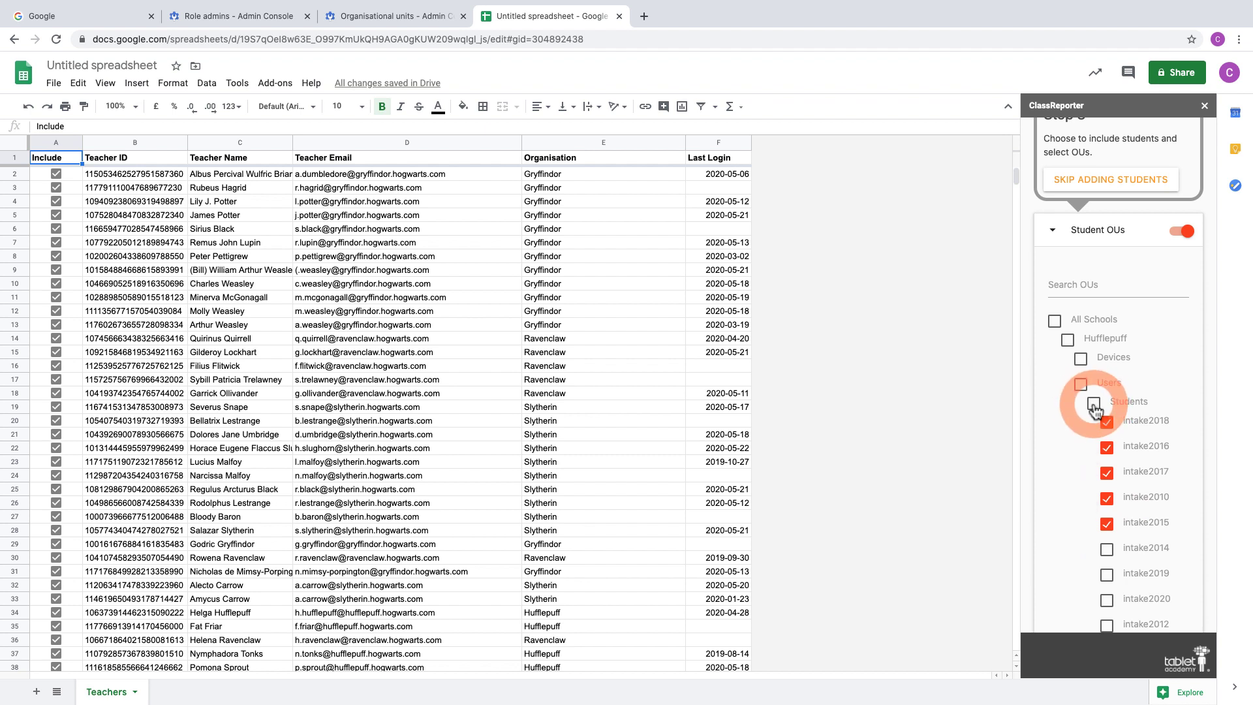
Step: Filter by 'stu' to add Slytherin, Gryffindor and Ravenclaw Students OUs, then clear the filter
scroll(1089, 448, "down", 3)
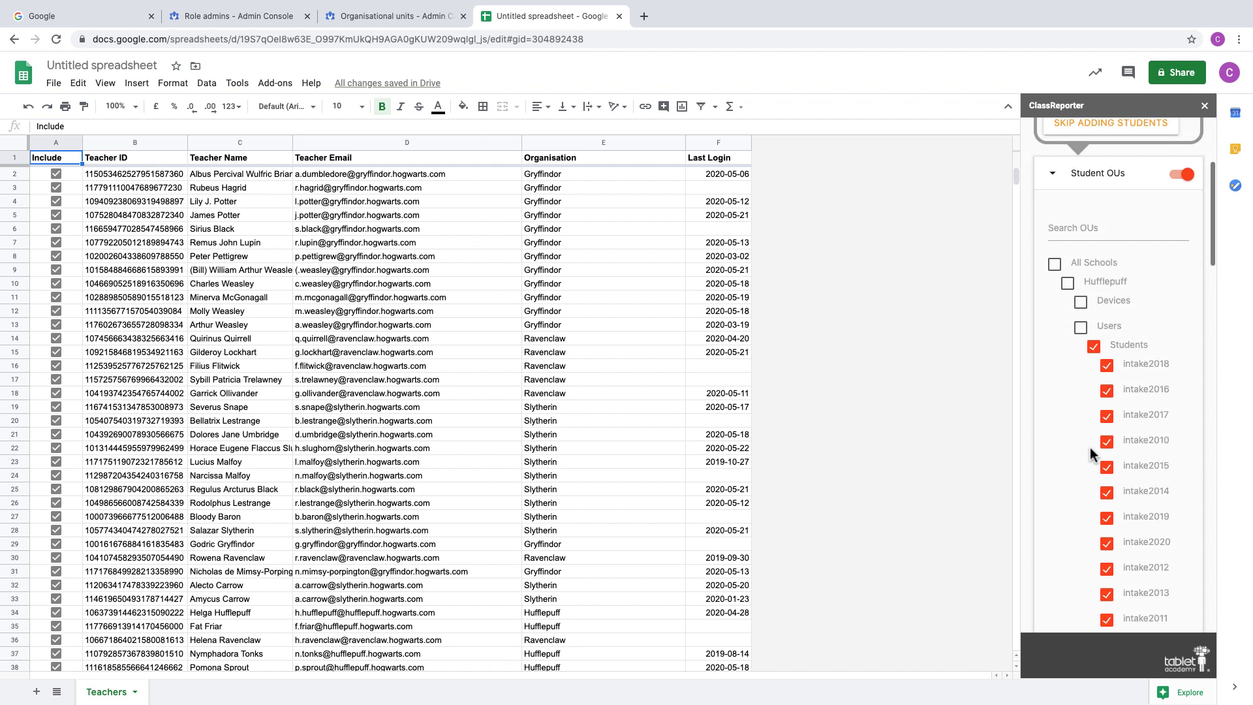
scroll(1090, 449, "up", 1)
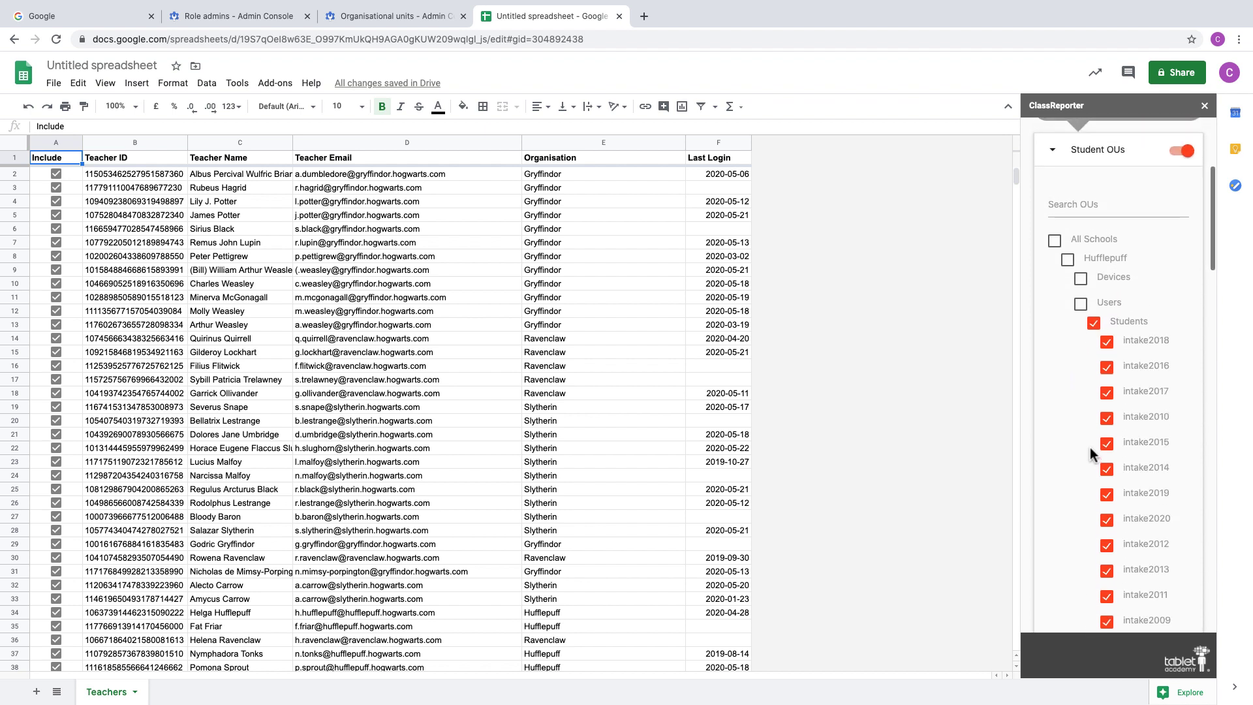
left_click(1094, 209)
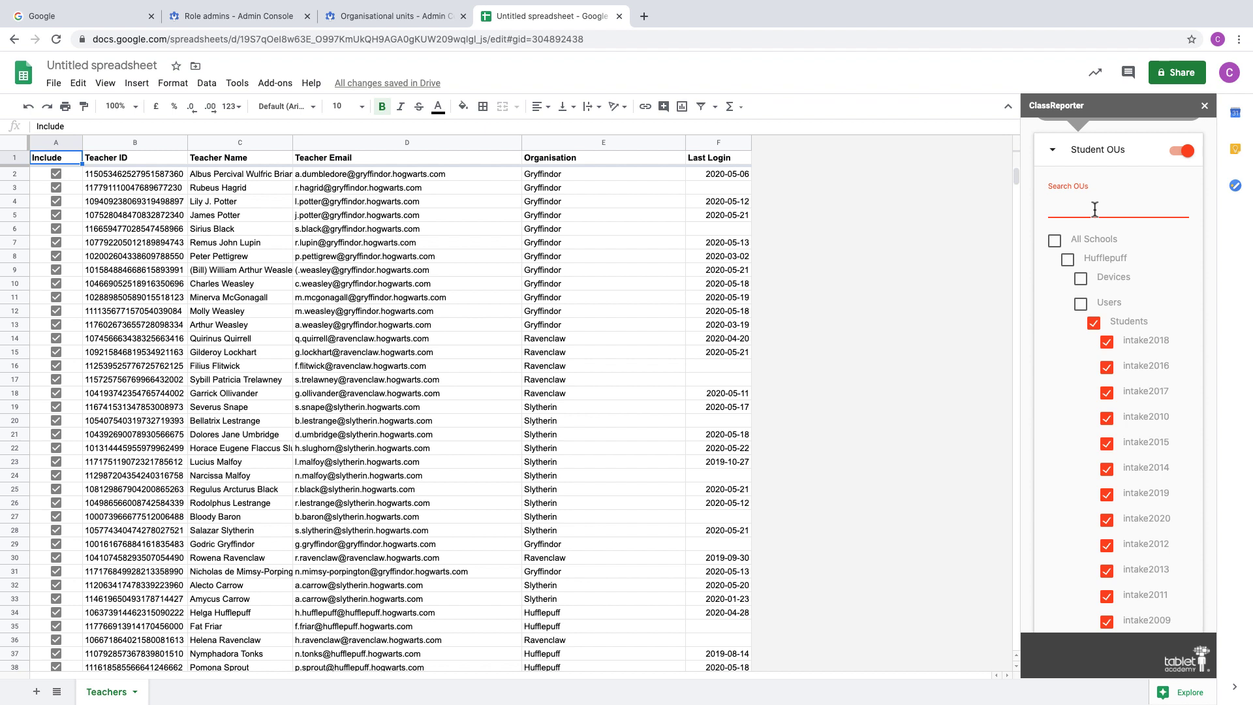
type("stu")
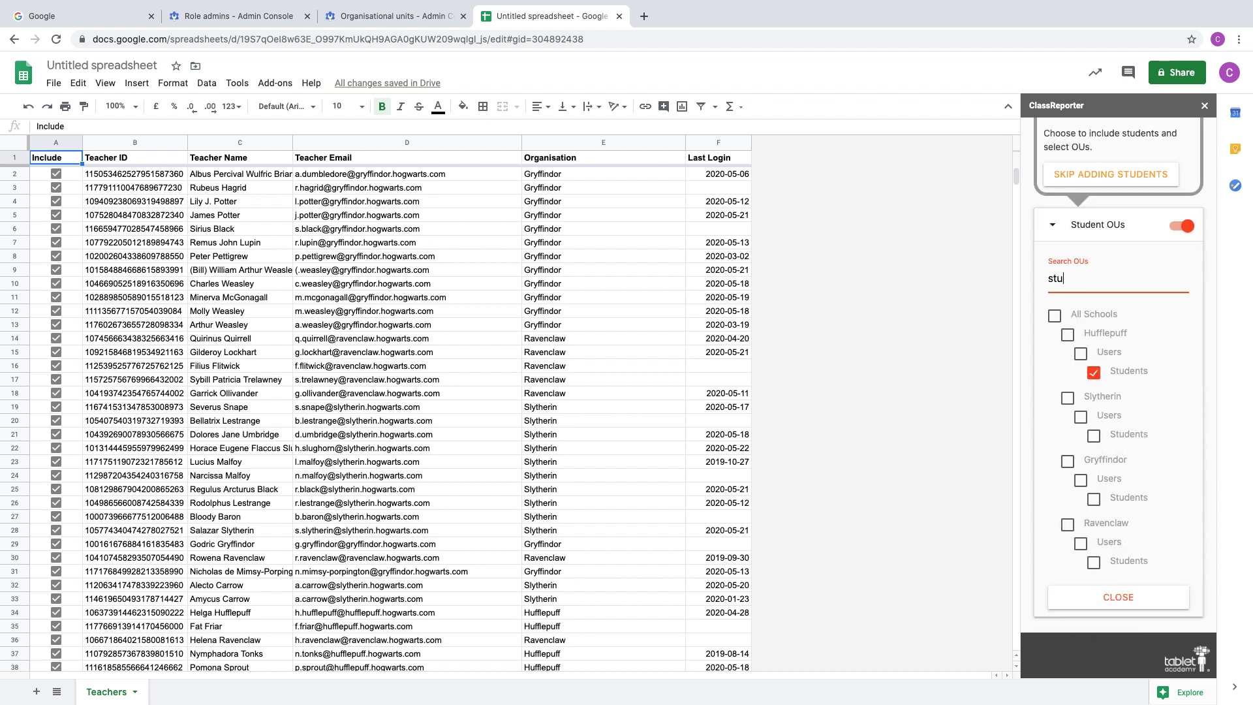
left_click(1093, 435)
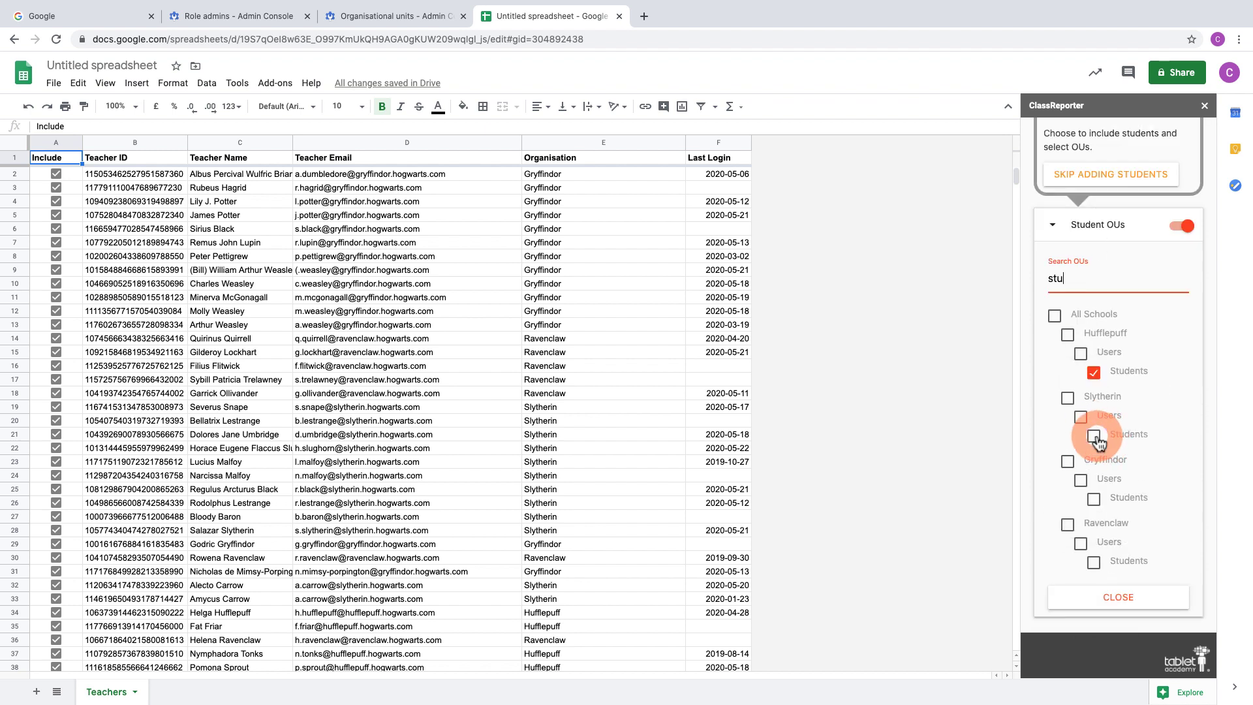
left_click(1093, 499)
left_click(1094, 562)
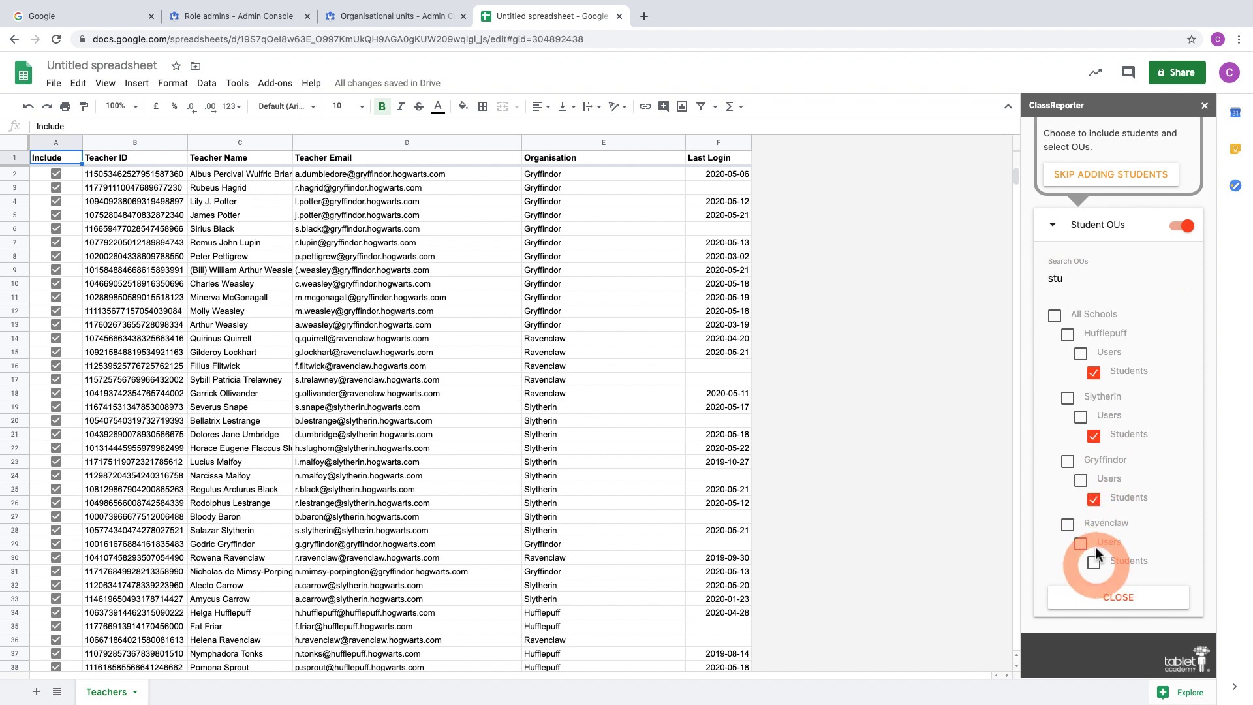
left_click(1089, 282)
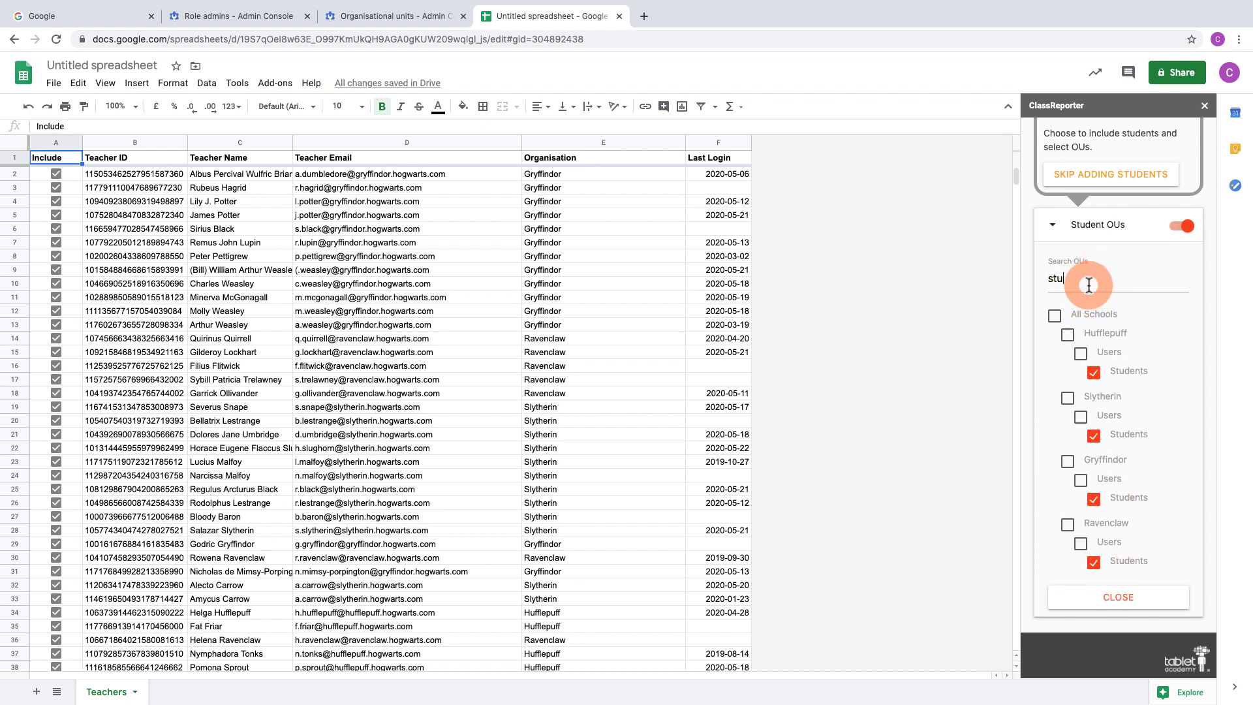
key("BackSpace")
key("BackSpace")
key("BackSpace")
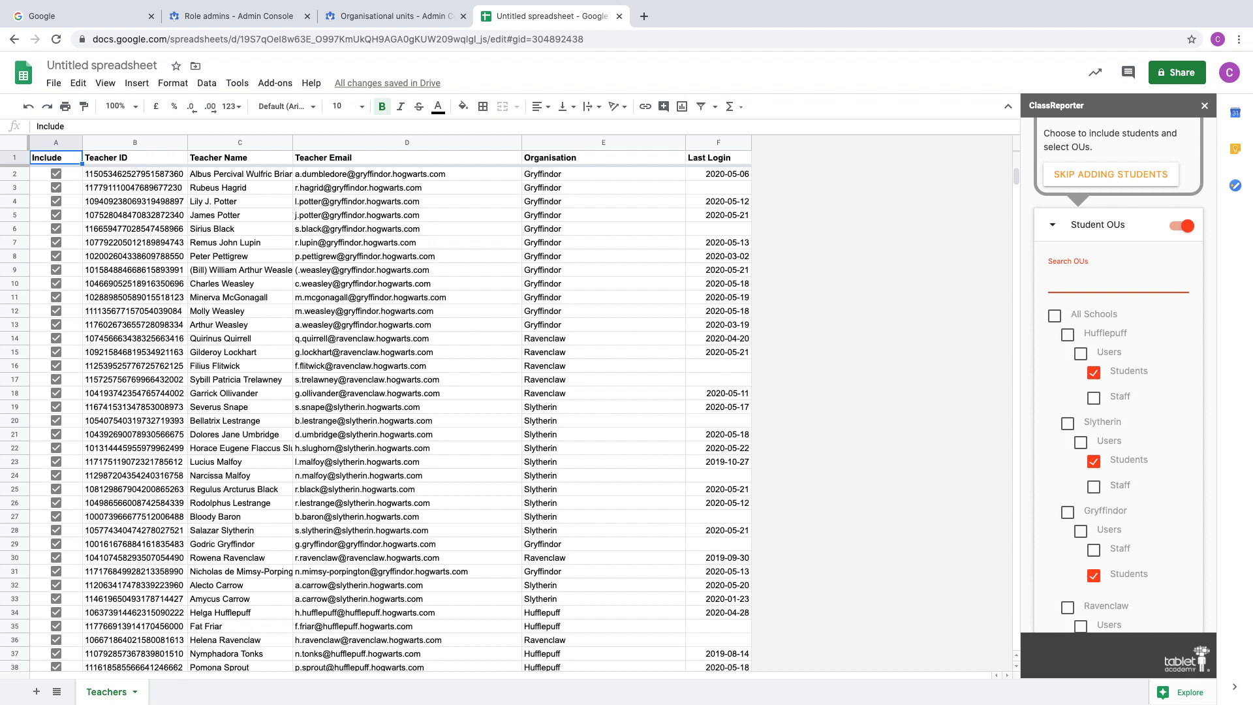
scroll(1074, 479, "down", 3)
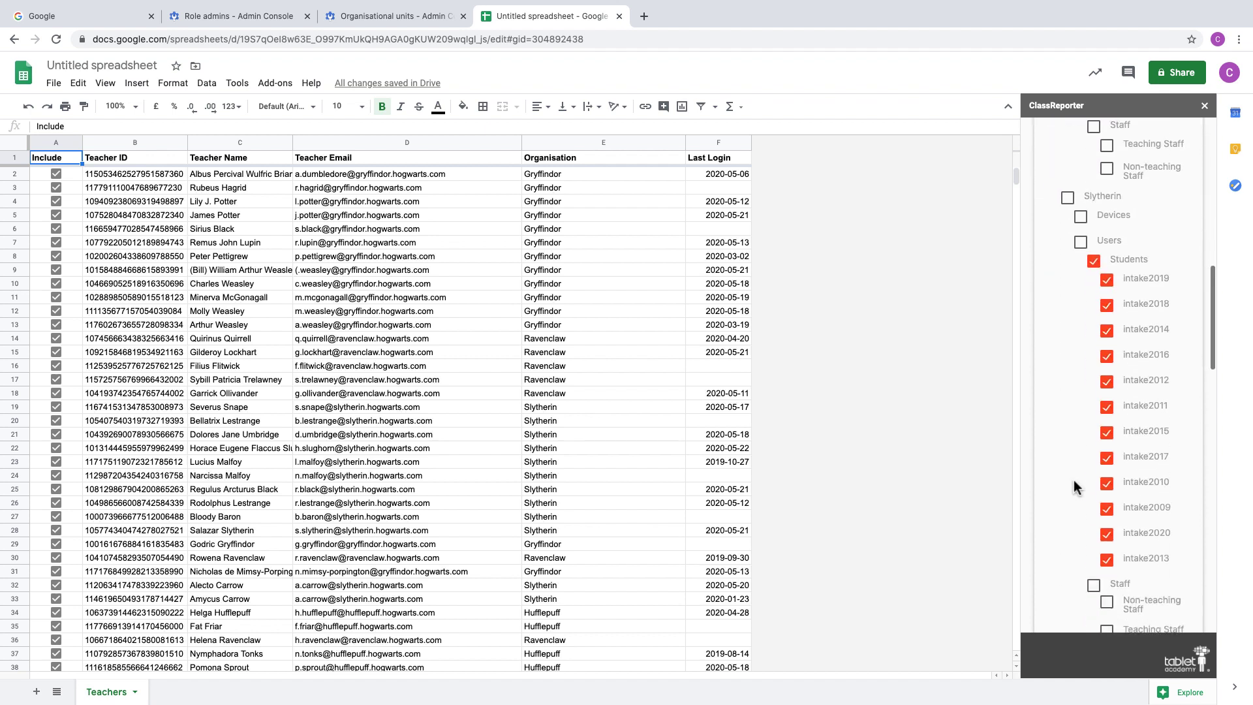
scroll(1074, 480, "up", 3)
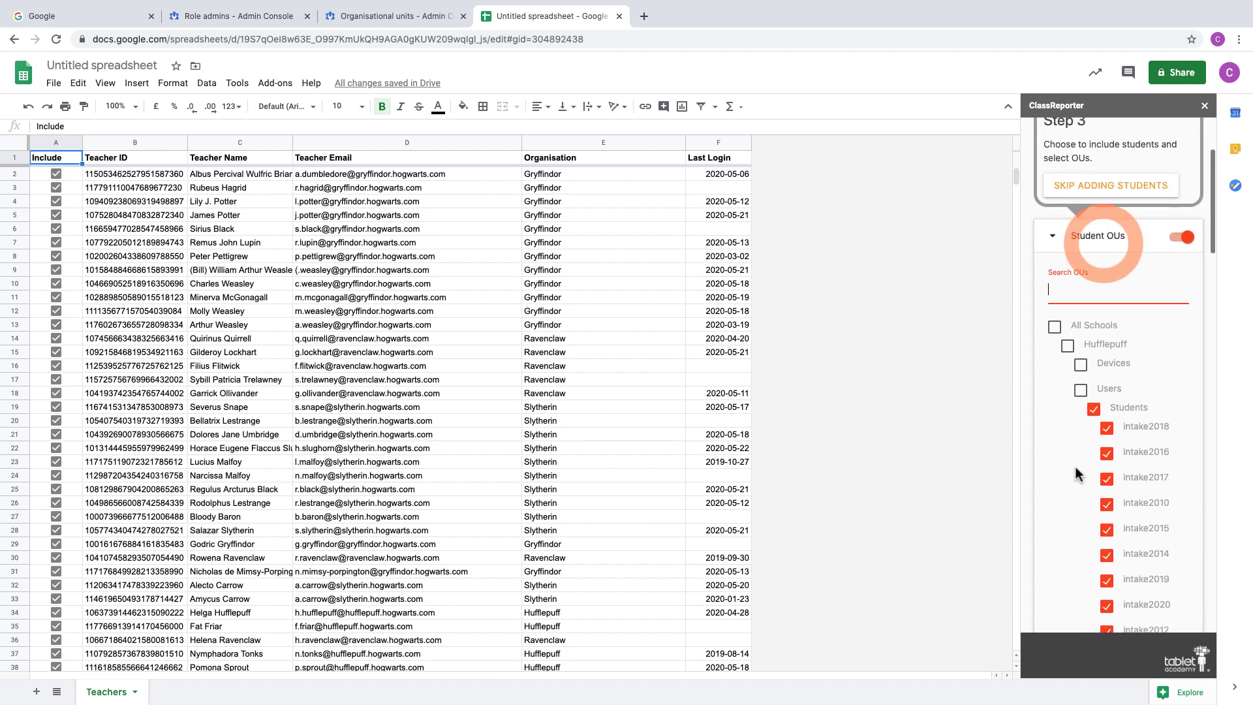
left_click(1104, 244)
Step: Collapse Student OUs and set the ClassReporter reporting start date to 1 January 2020
left_click(1103, 247)
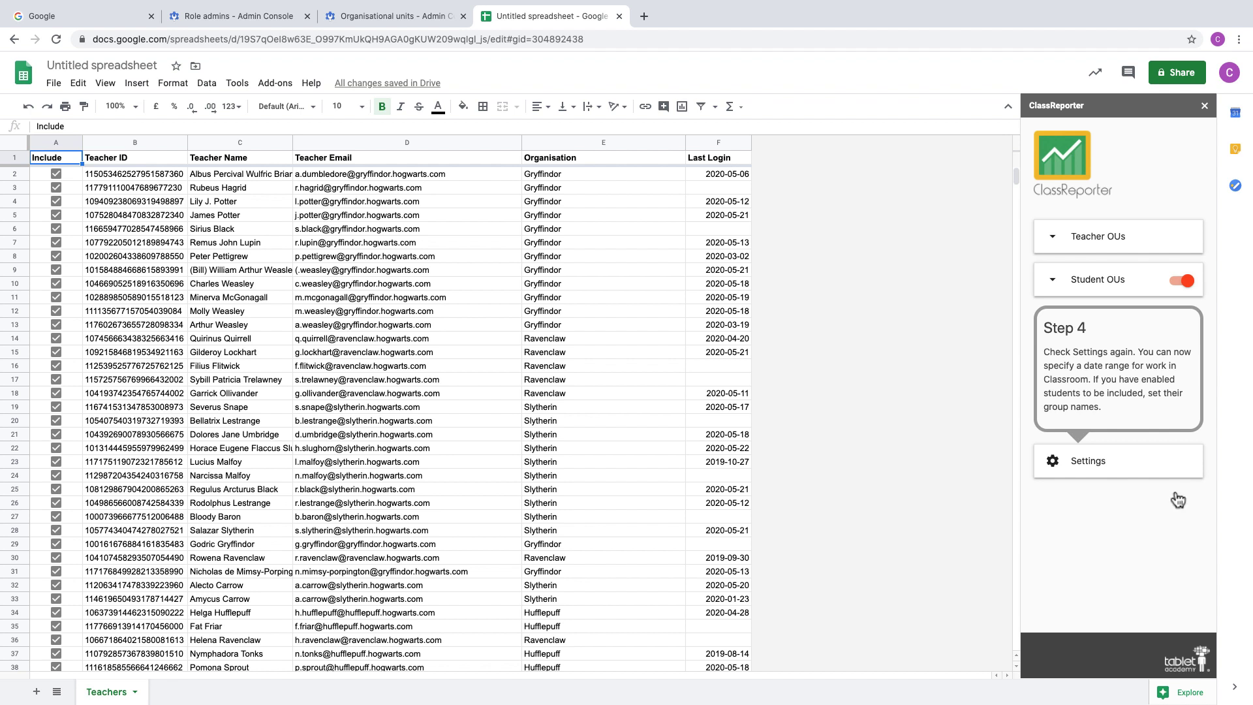
left_click(1141, 465)
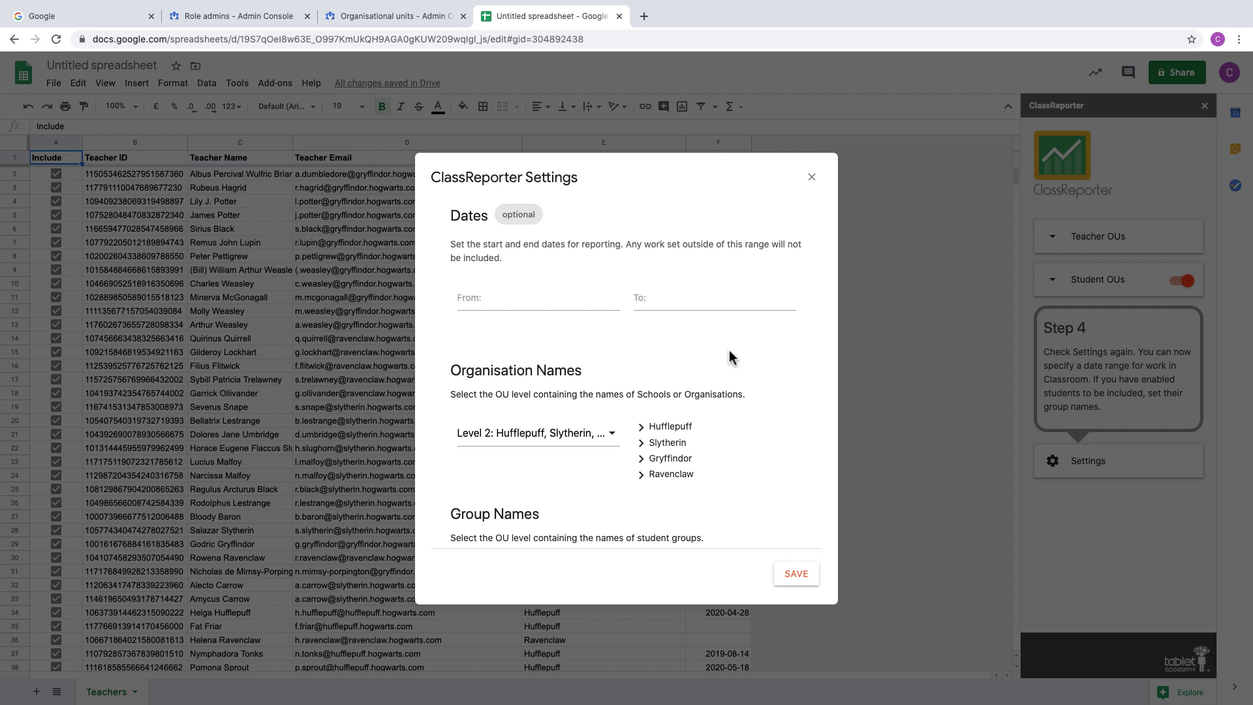
left_click(496, 301)
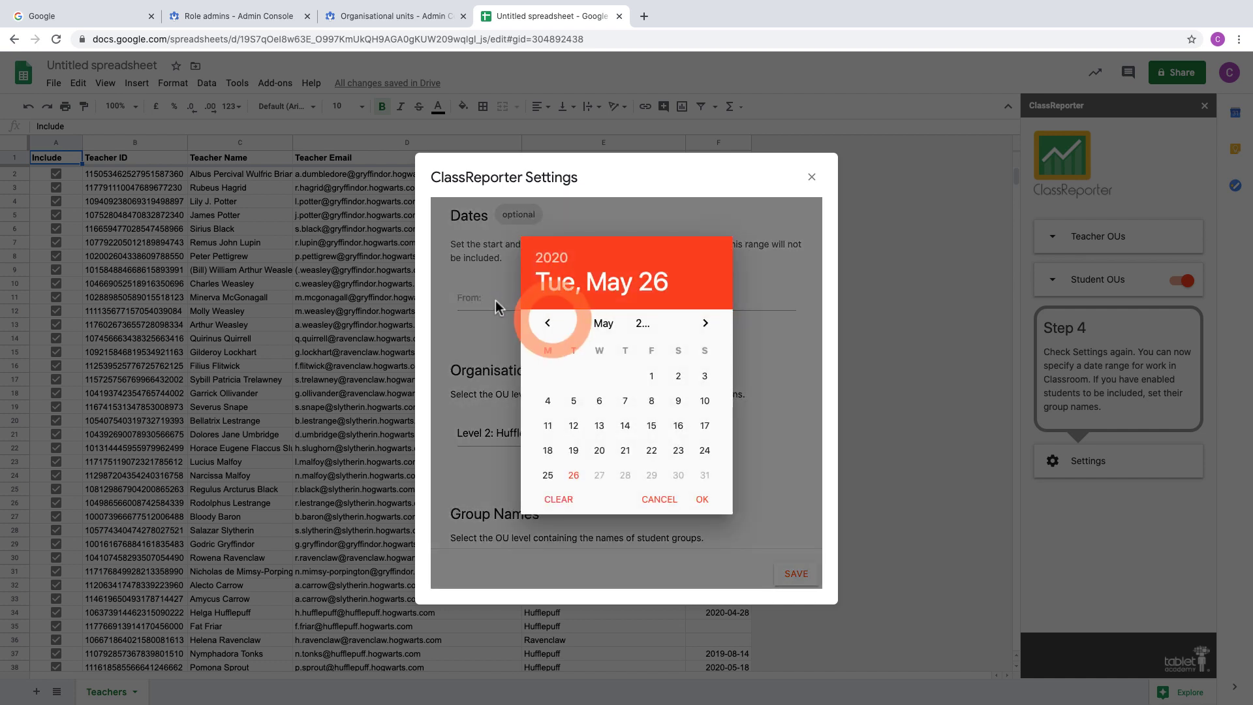
left_click(549, 323)
left_click(550, 323)
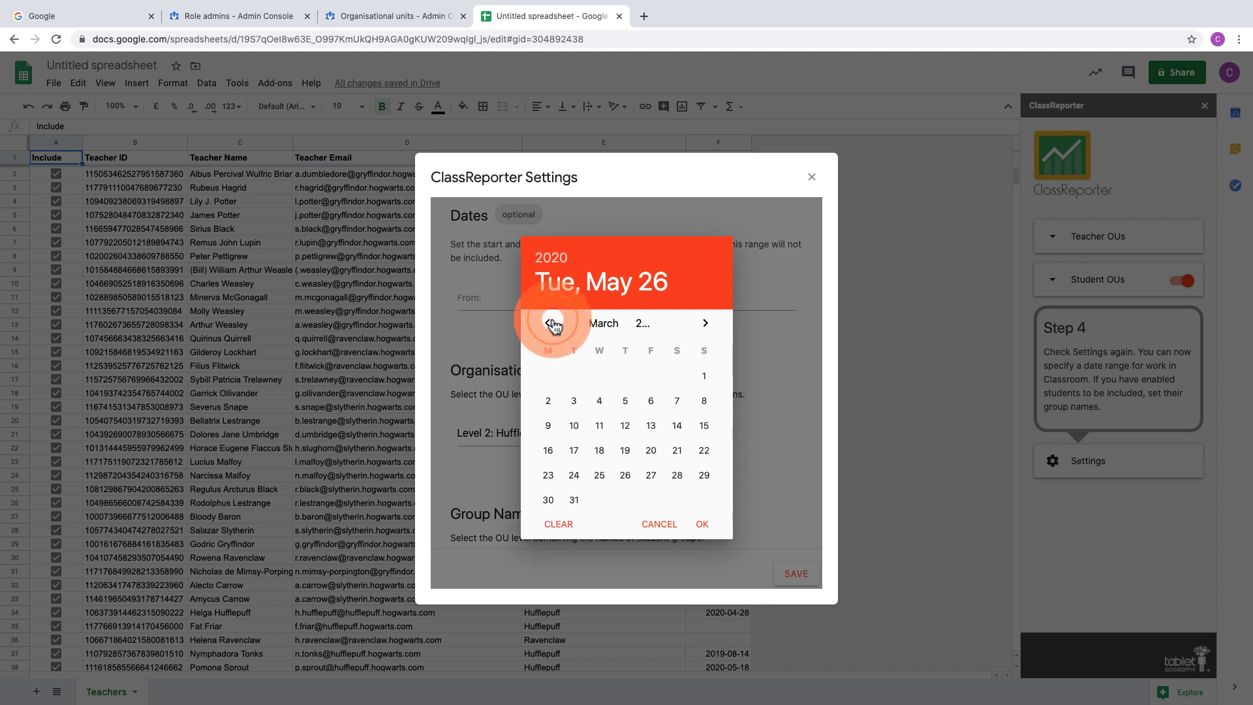
left_click(550, 323)
left_click(551, 323)
left_click(598, 375)
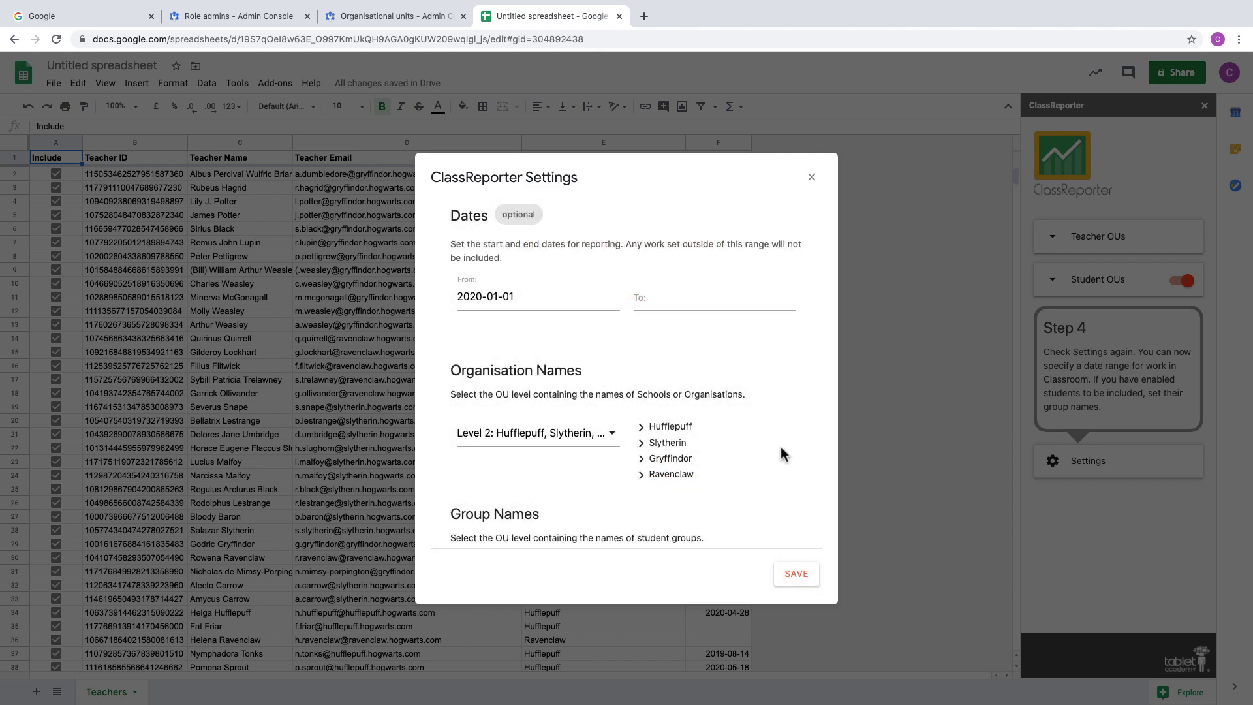
Step: Take Group Names from the Level 5 intake OUs, then reopen the group name source list
scroll(780, 447, "down", 1)
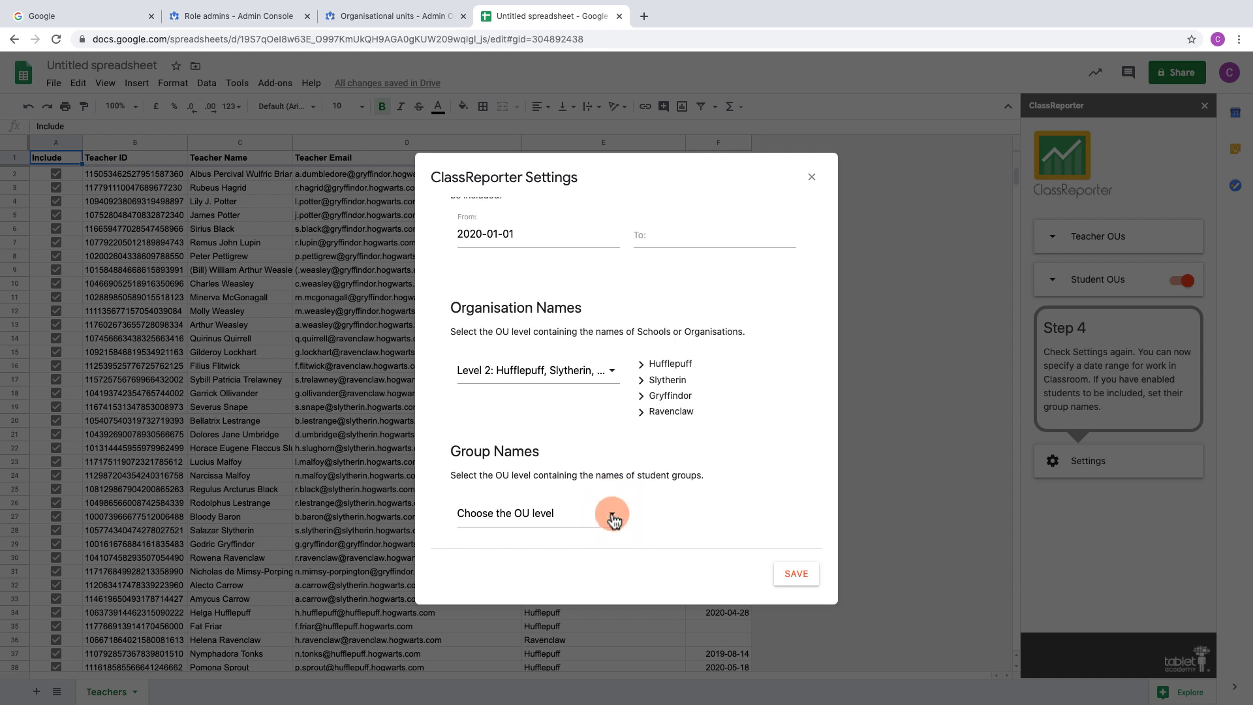
left_click(612, 516)
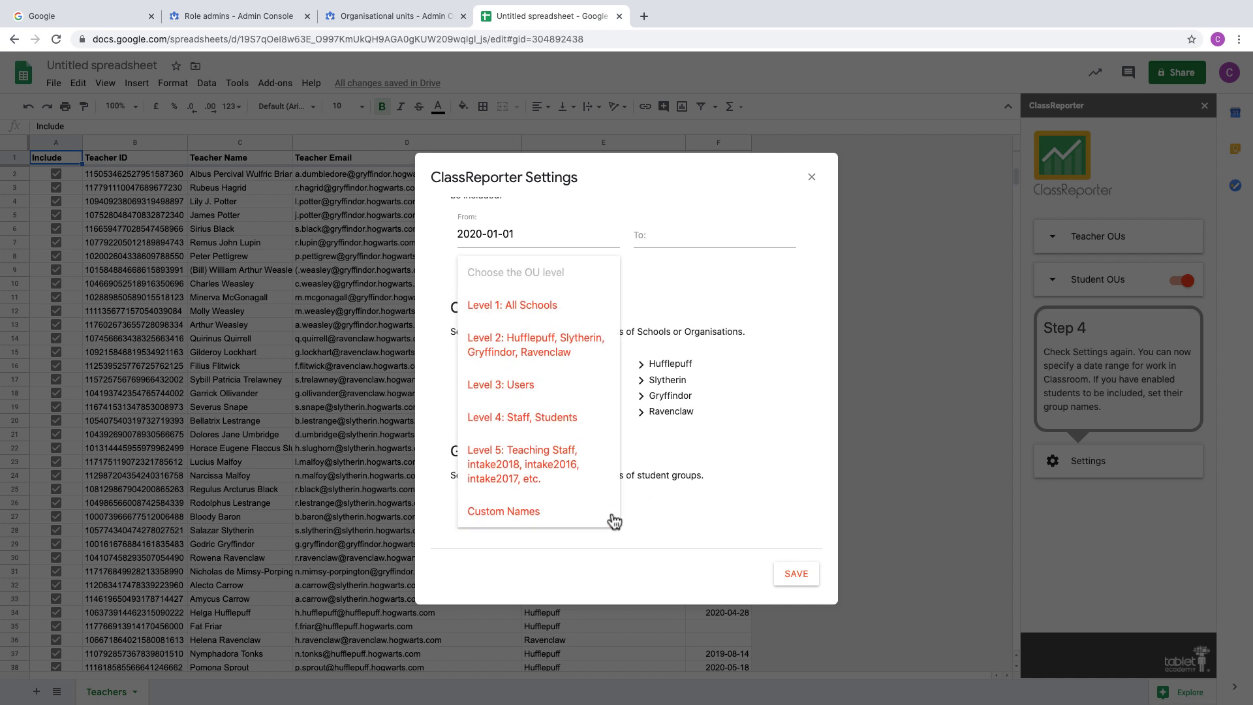
key("Up")
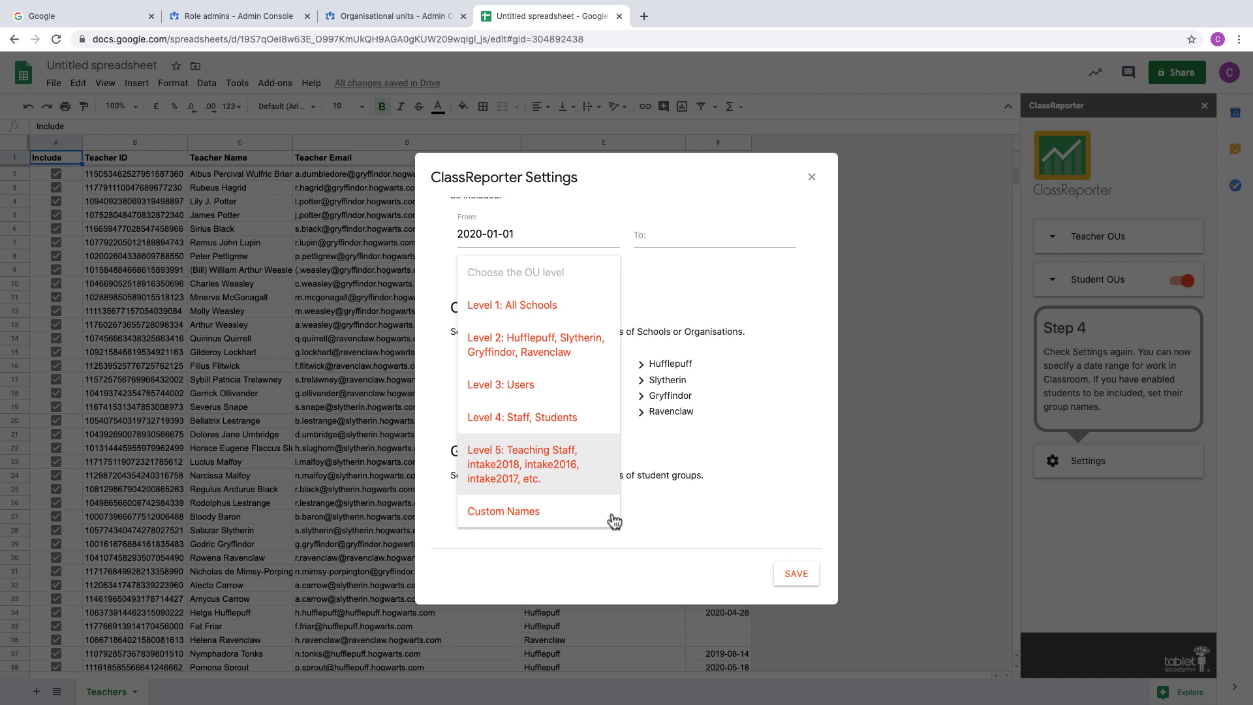
left_click(594, 469)
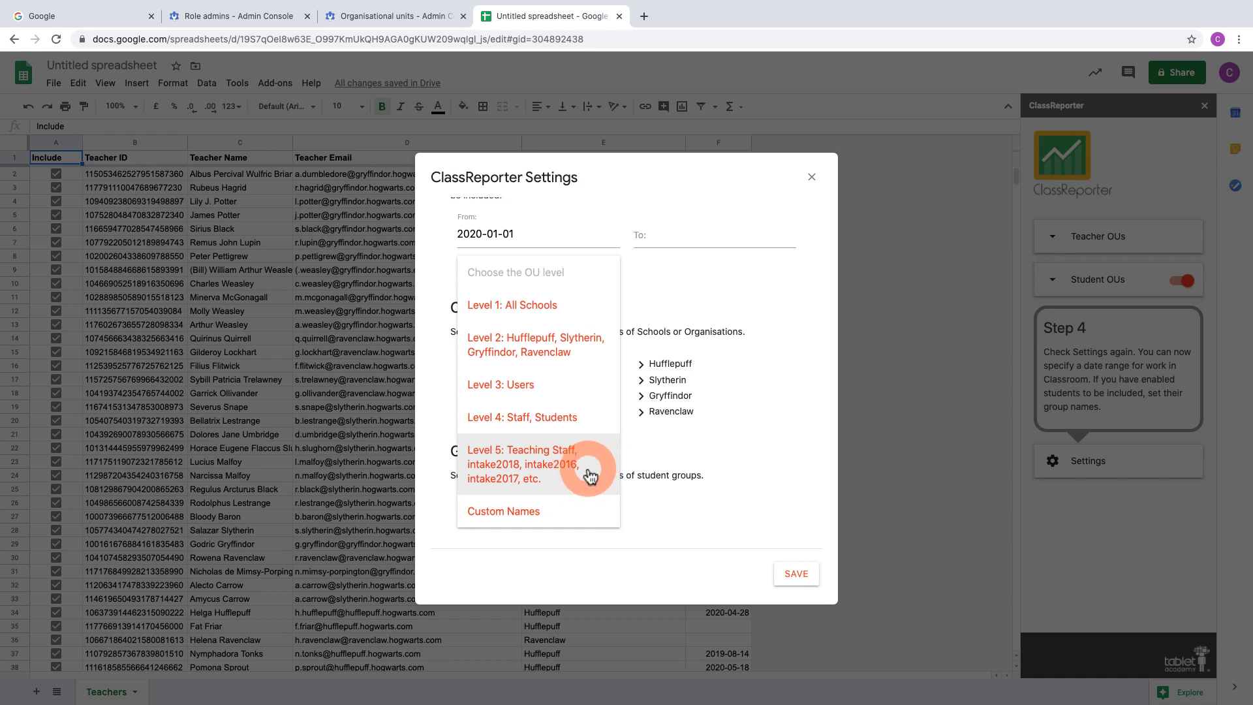
scroll(614, 471, "down", 2)
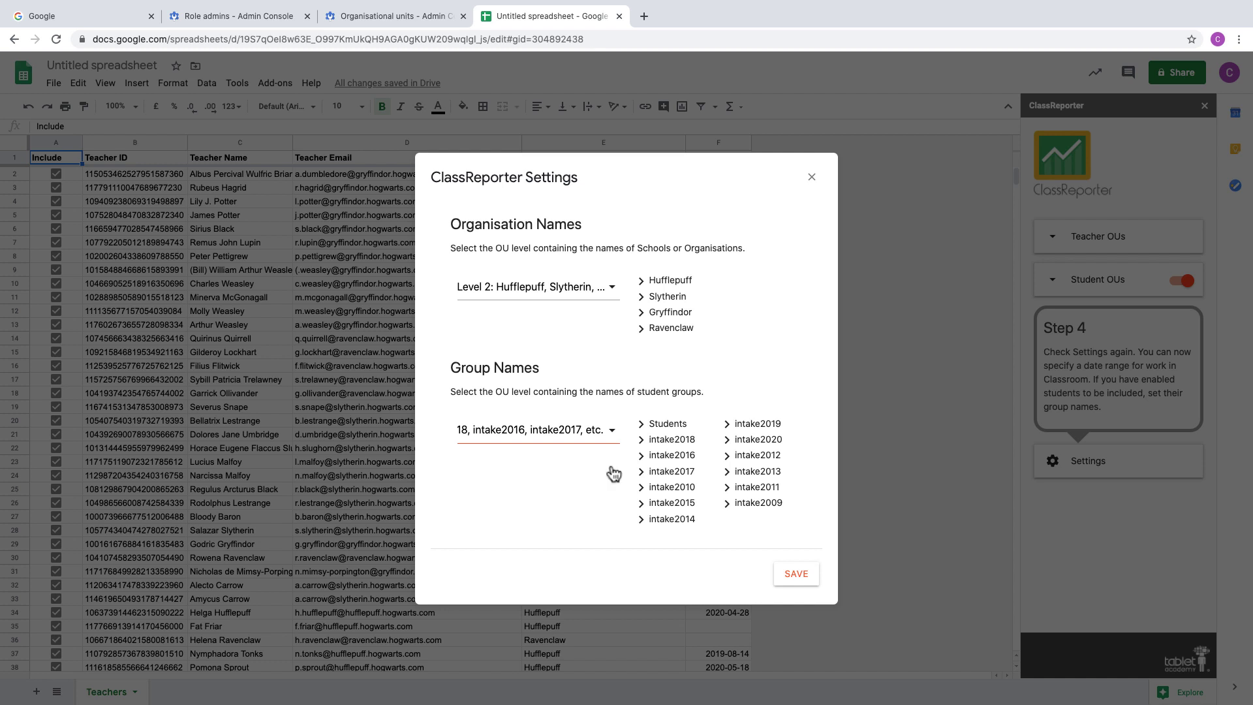
left_click(611, 432)
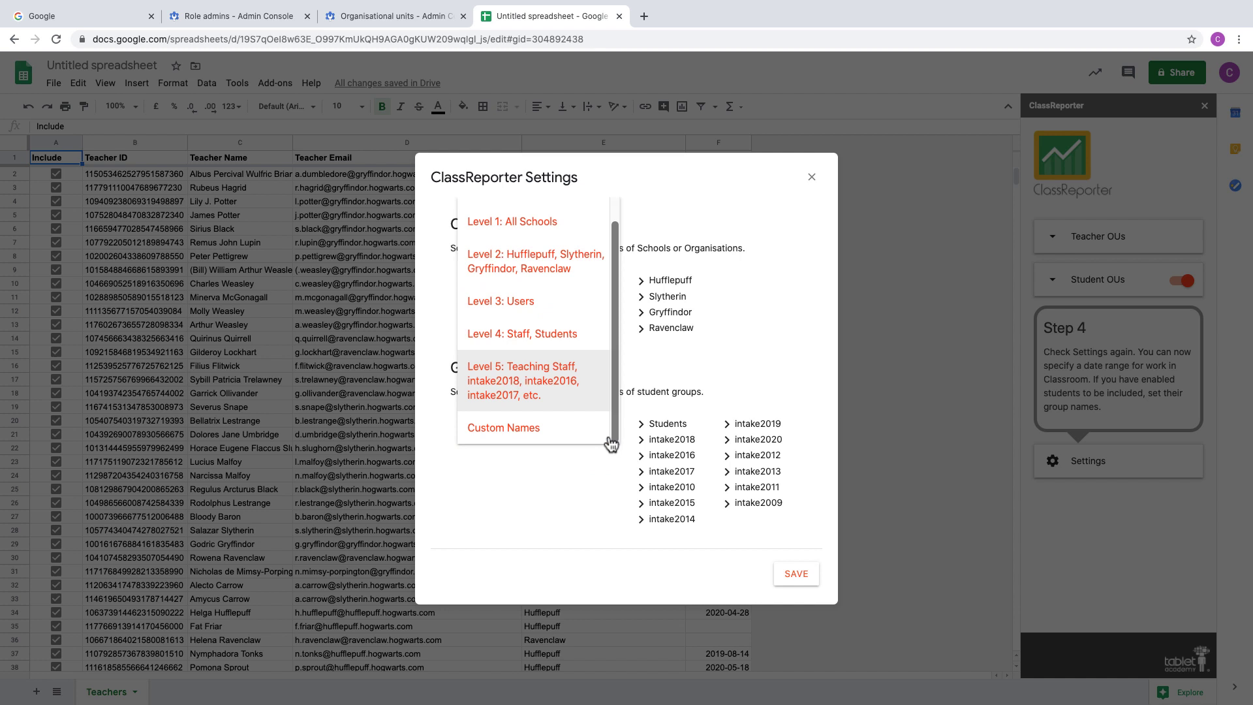
Step: Switch to Custom Names and rename the intake2018 group to 'Year 1'
left_click(555, 433)
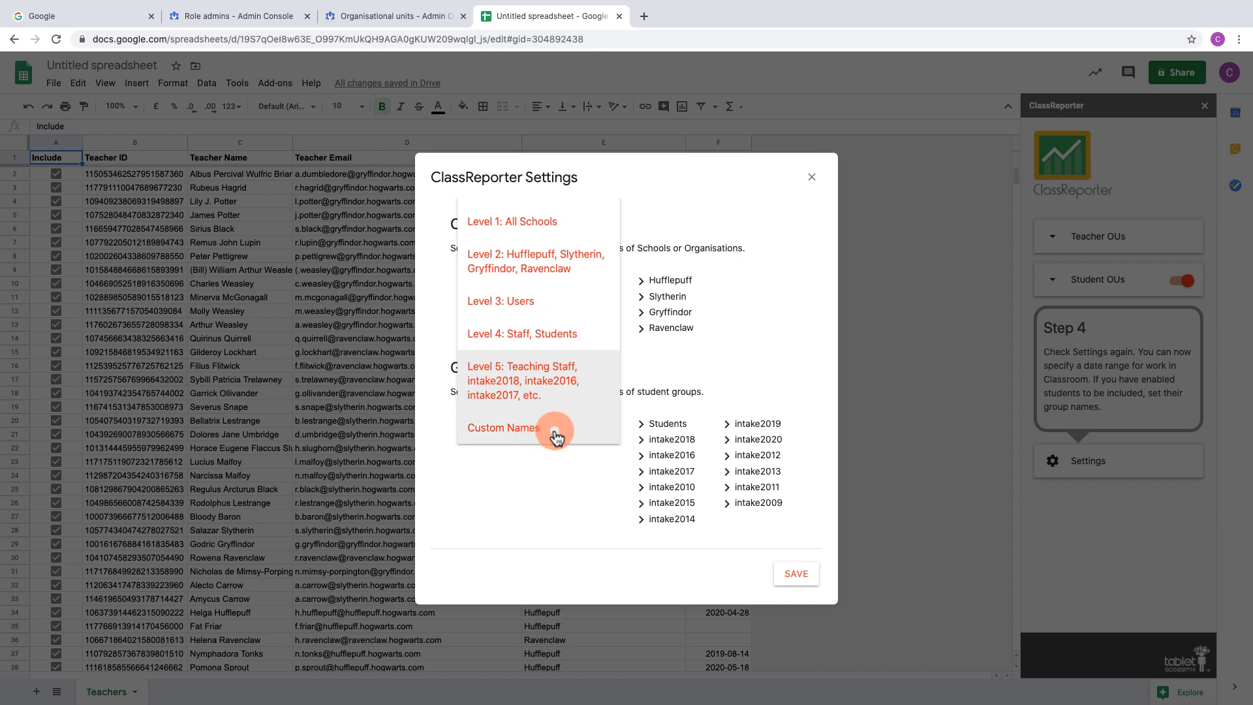
scroll(676, 496, "down", 1)
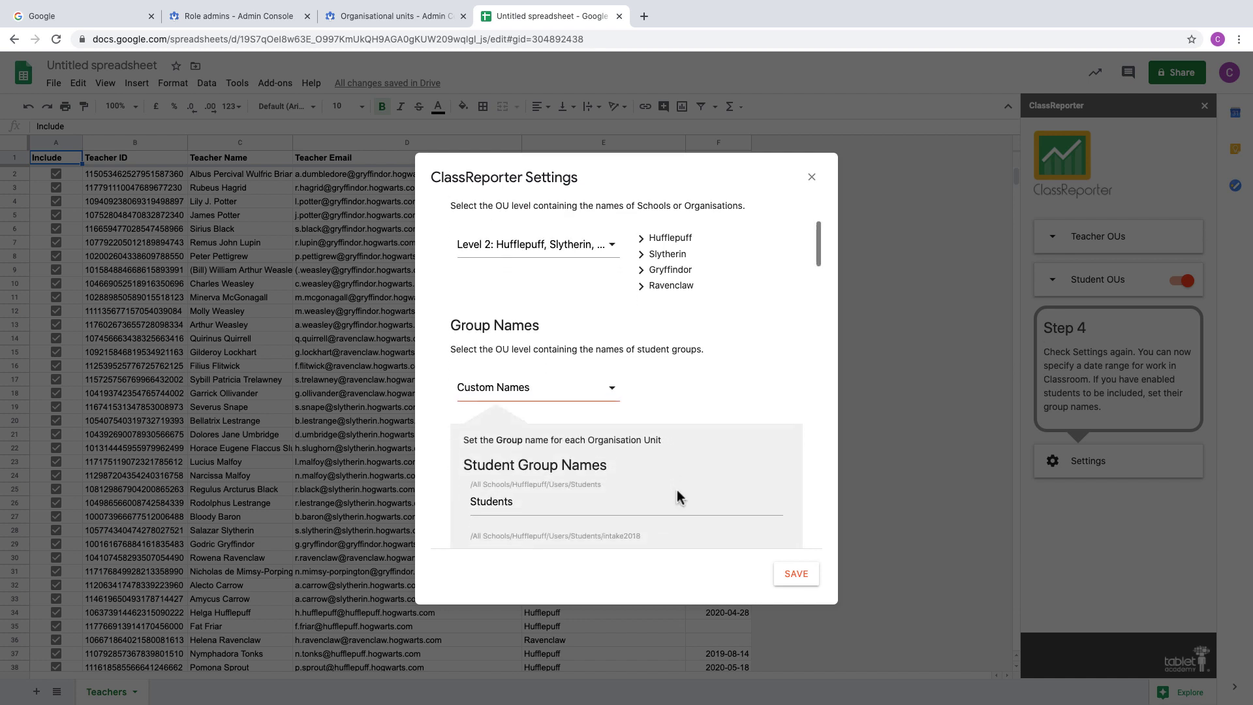
scroll(677, 496, "down", 3)
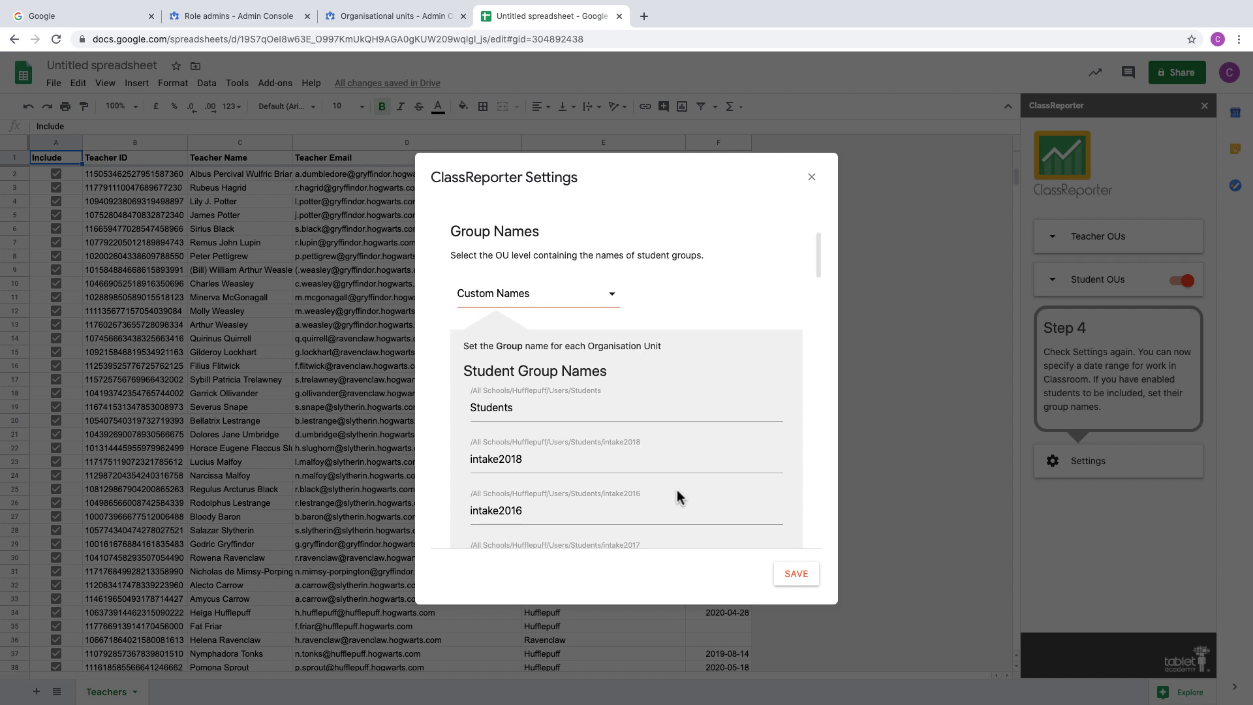
scroll(676, 496, "down", 1)
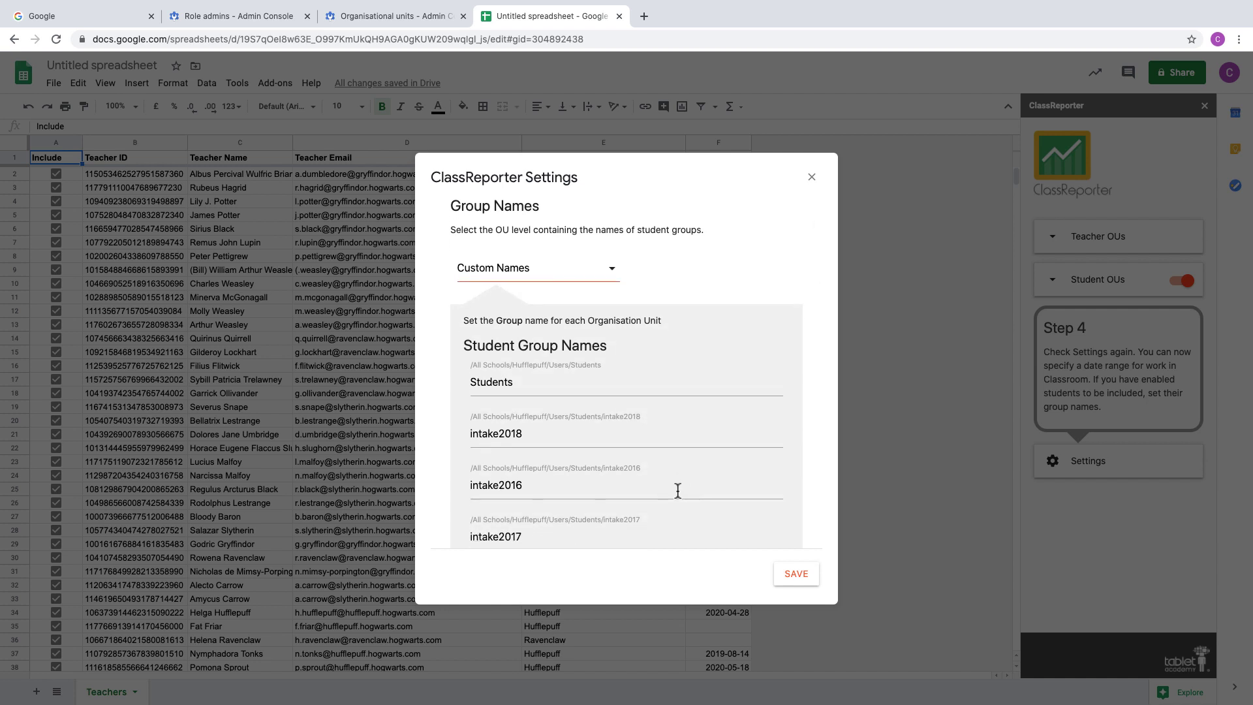
left_click_drag(526, 433, 477, 437)
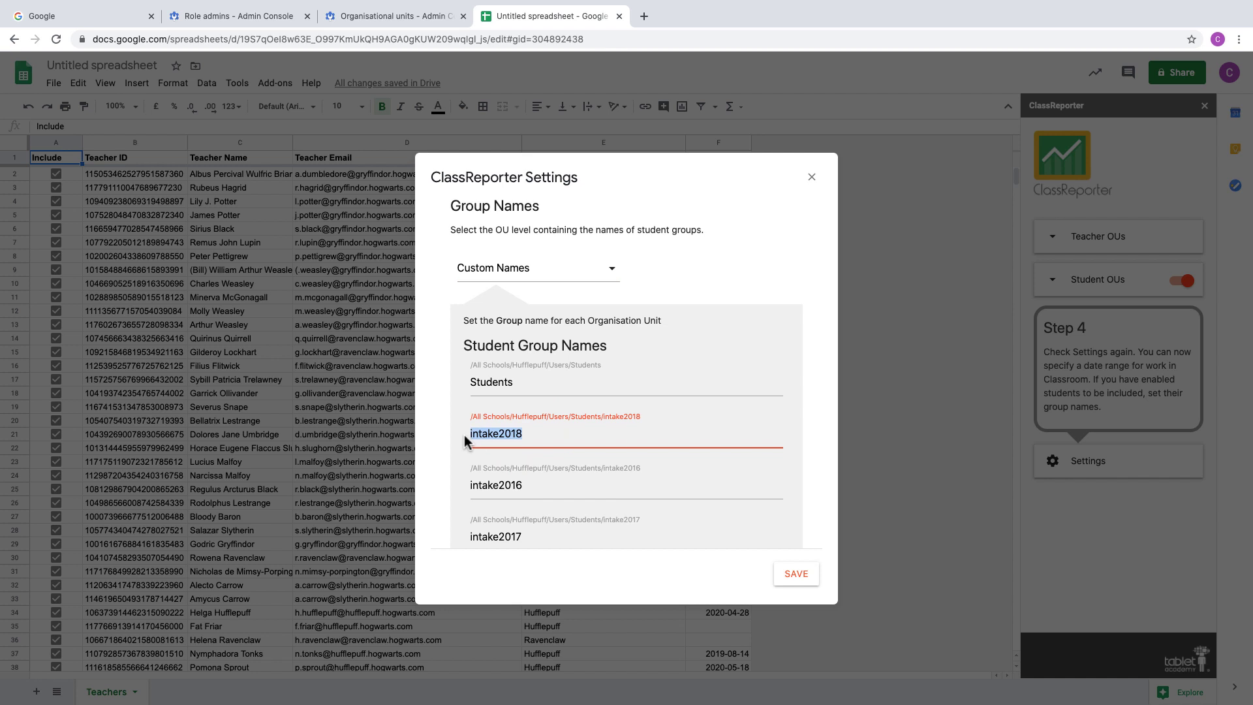
type("Year 1")
Step: Rename intake2017, intake2016 and intake2010 to 'Year 2', 'Year 3' and 'Year 8'
double_click(526, 538)
type("Y")
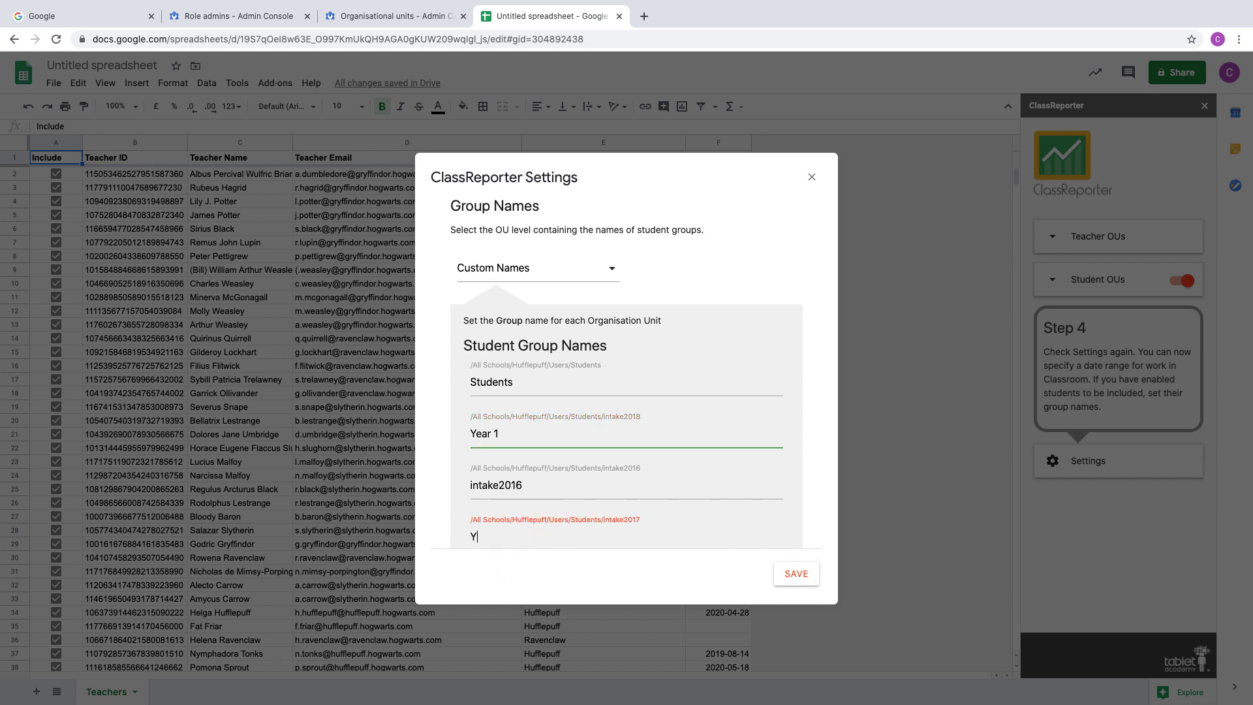
type("ear 2")
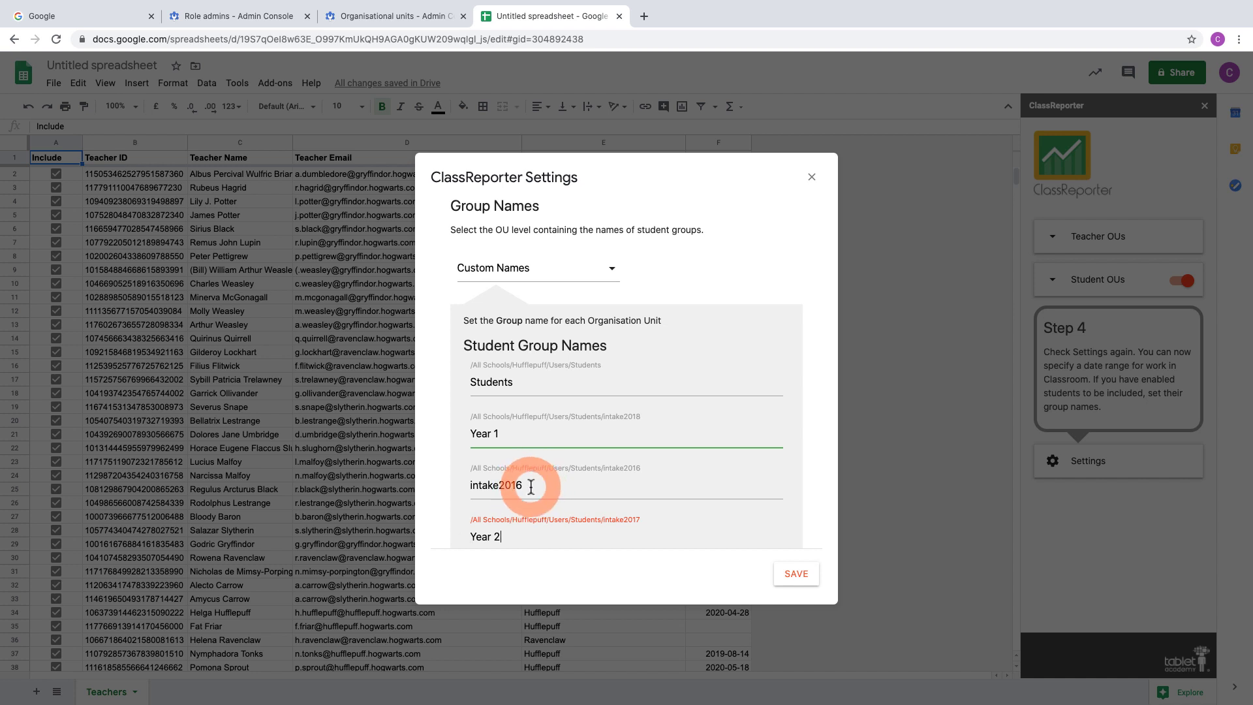
left_click_drag(531, 487, 462, 492)
type("Yea")
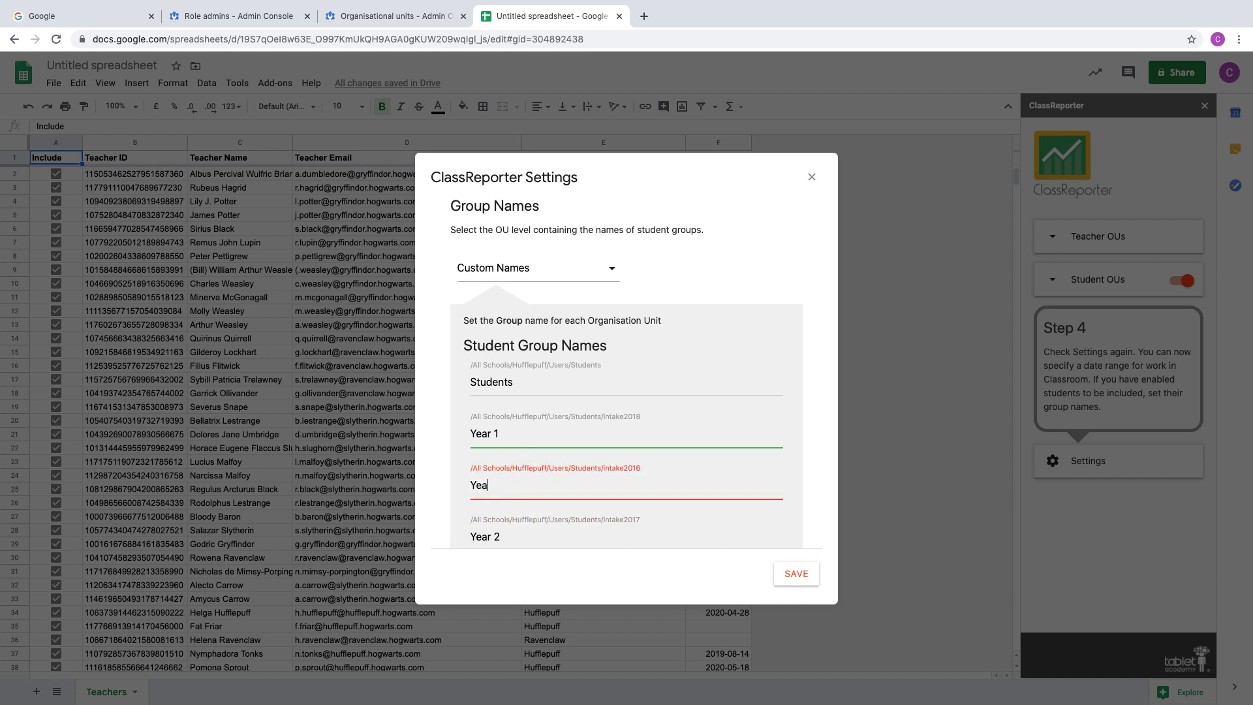
type("r 3")
scroll(509, 491, "down", 2)
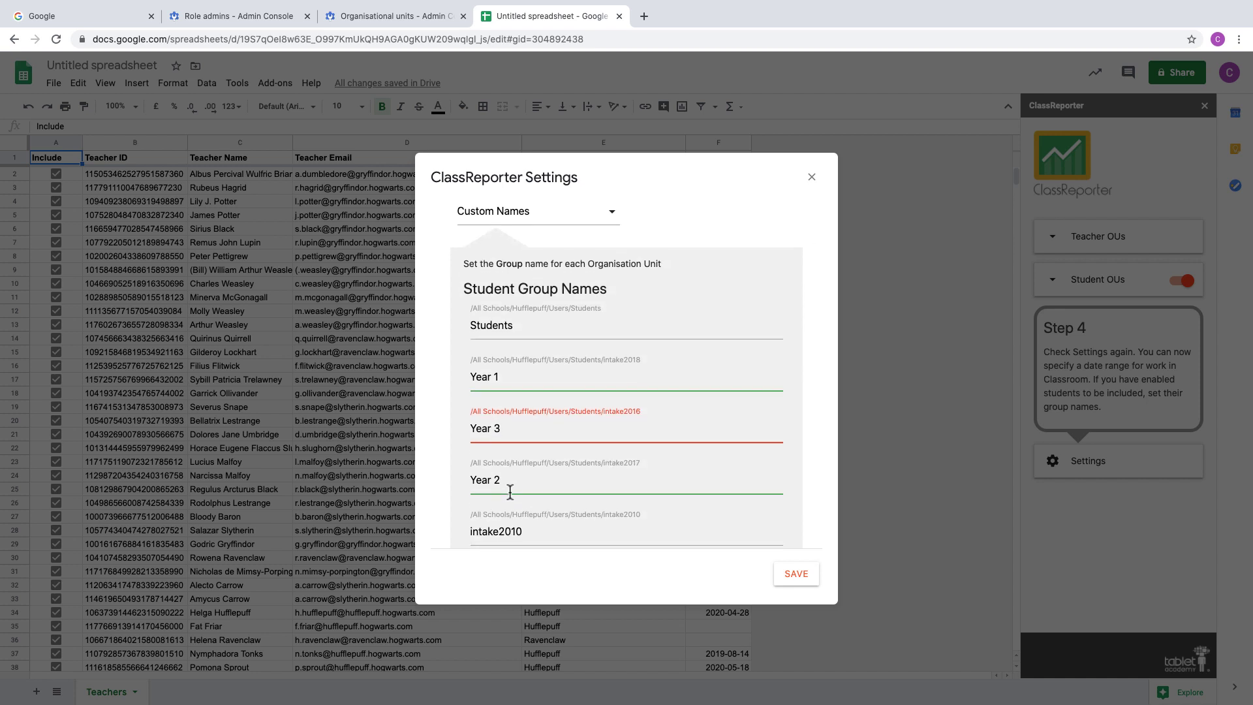
left_click_drag(525, 530, 464, 536)
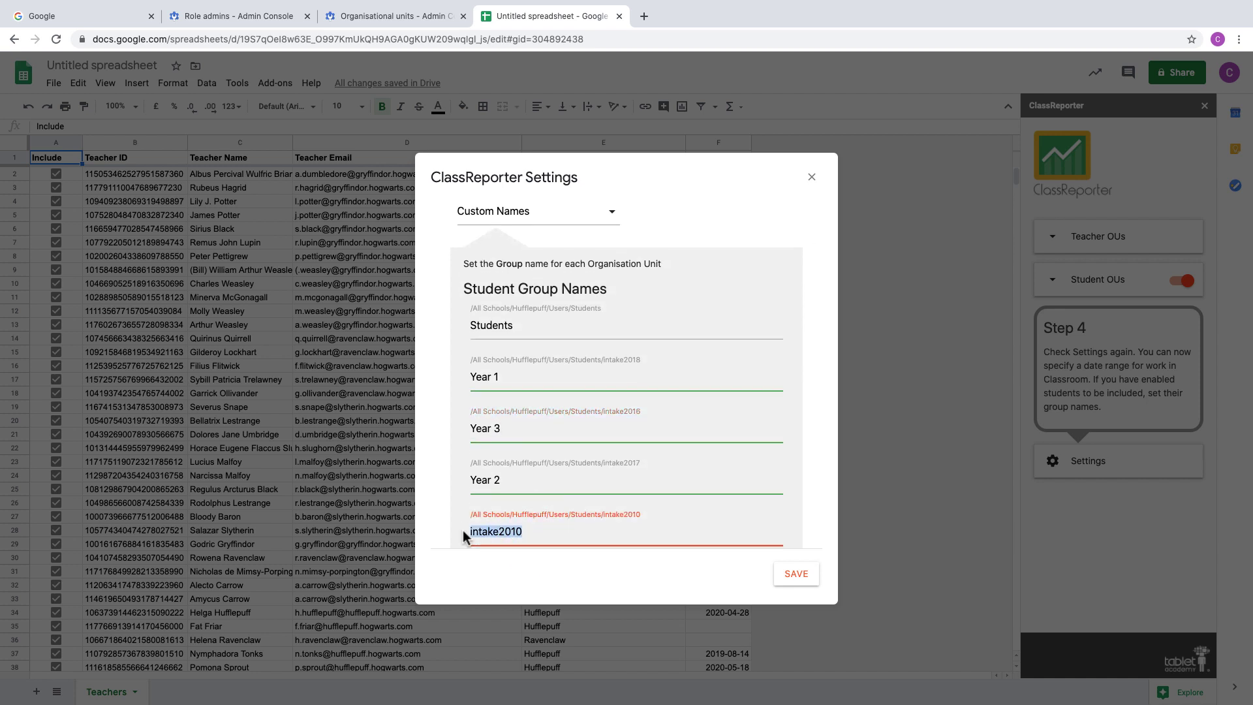
type("Year ")
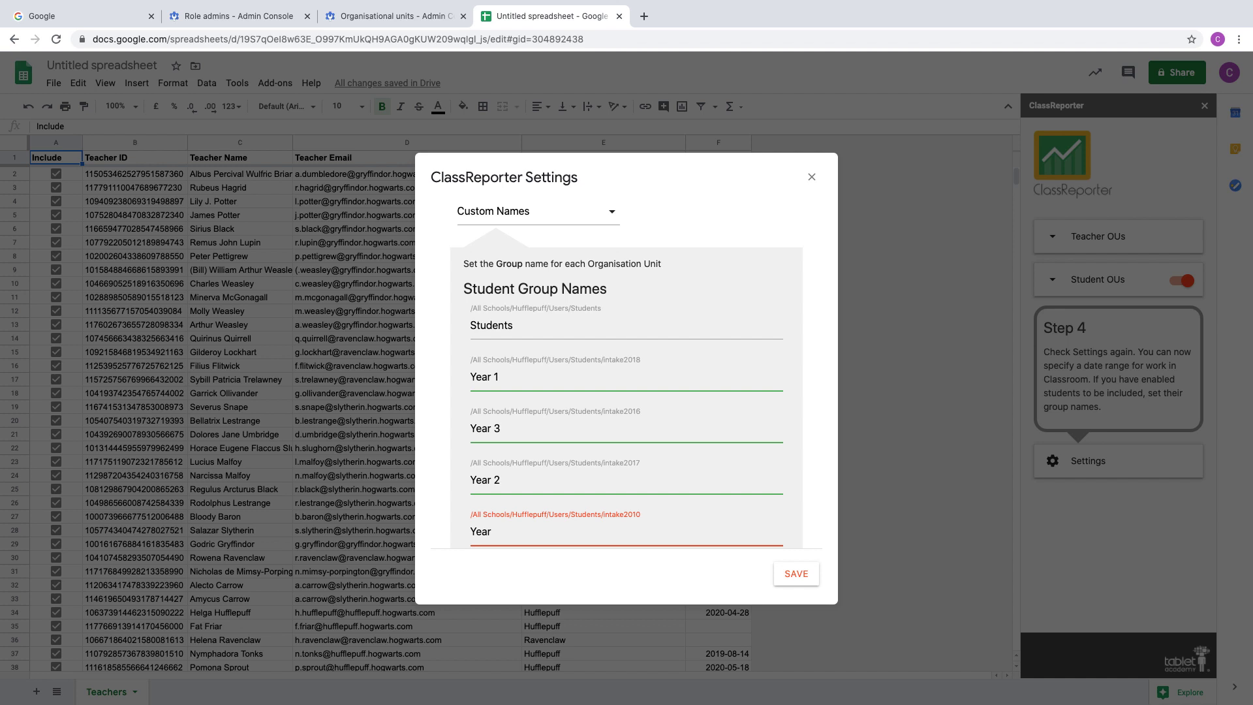
type("8")
left_click(797, 484)
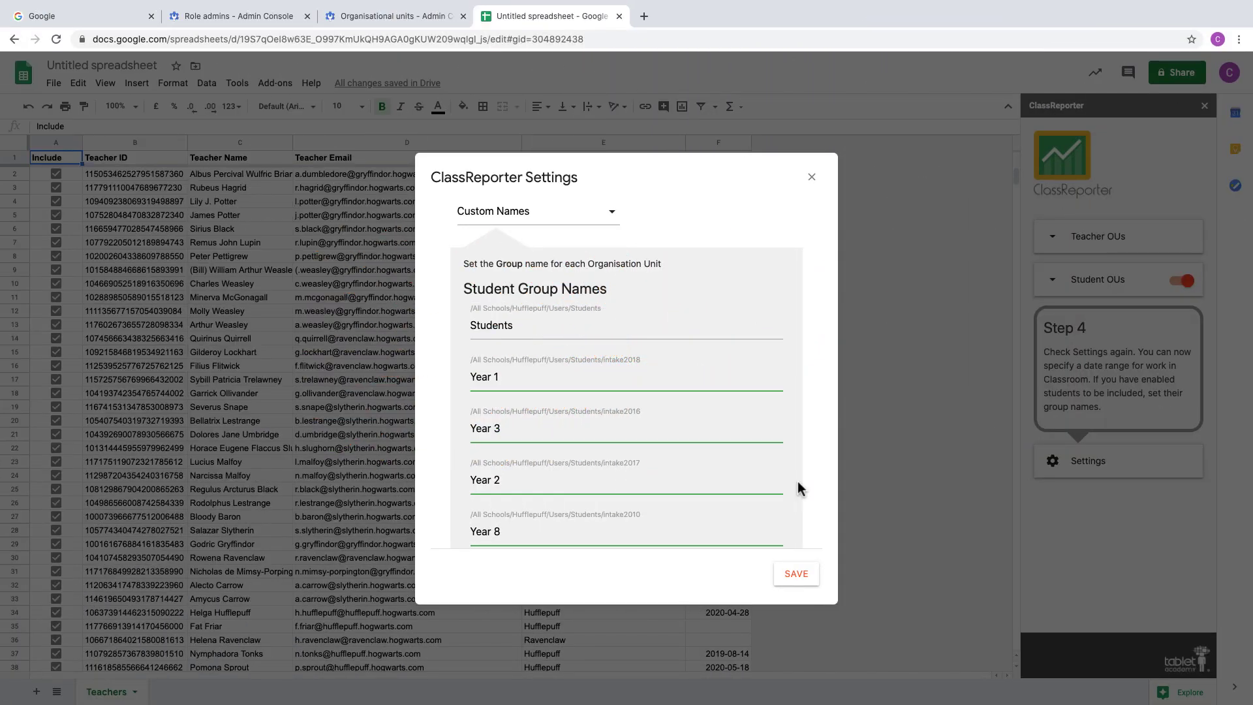
Step: Save the custom group names and import the data, with an email when finished
left_click(797, 576)
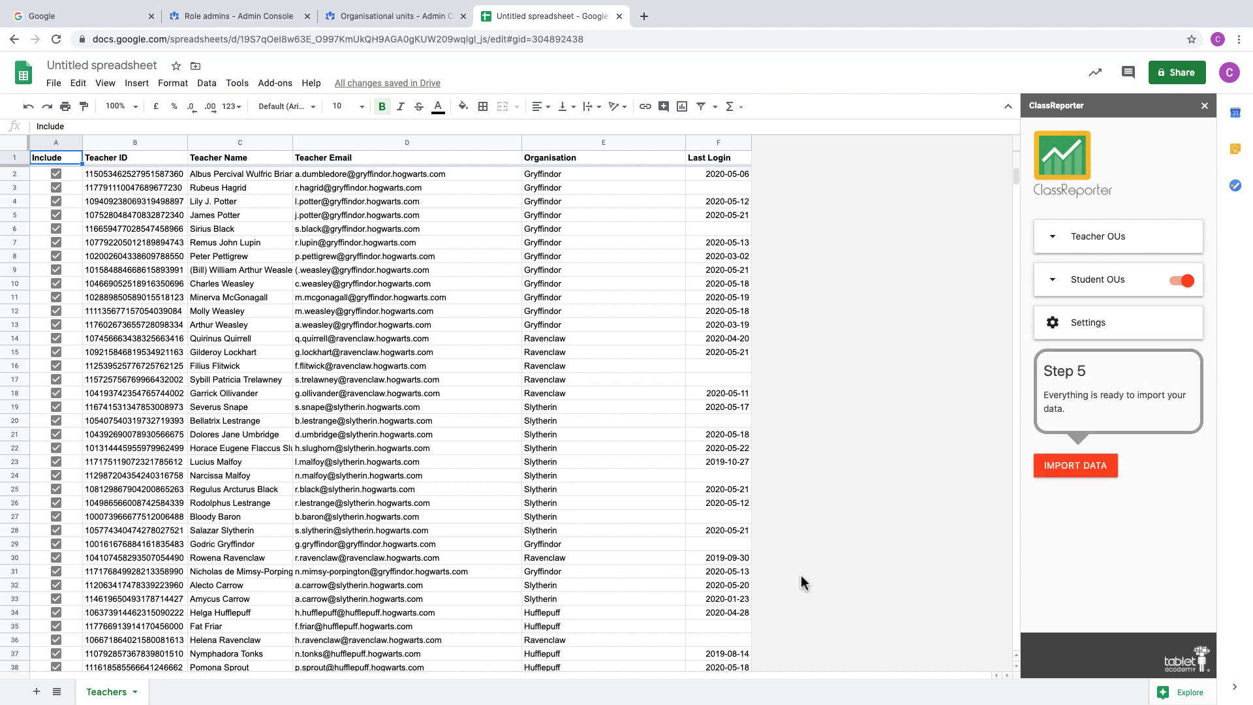
left_click(1105, 478)
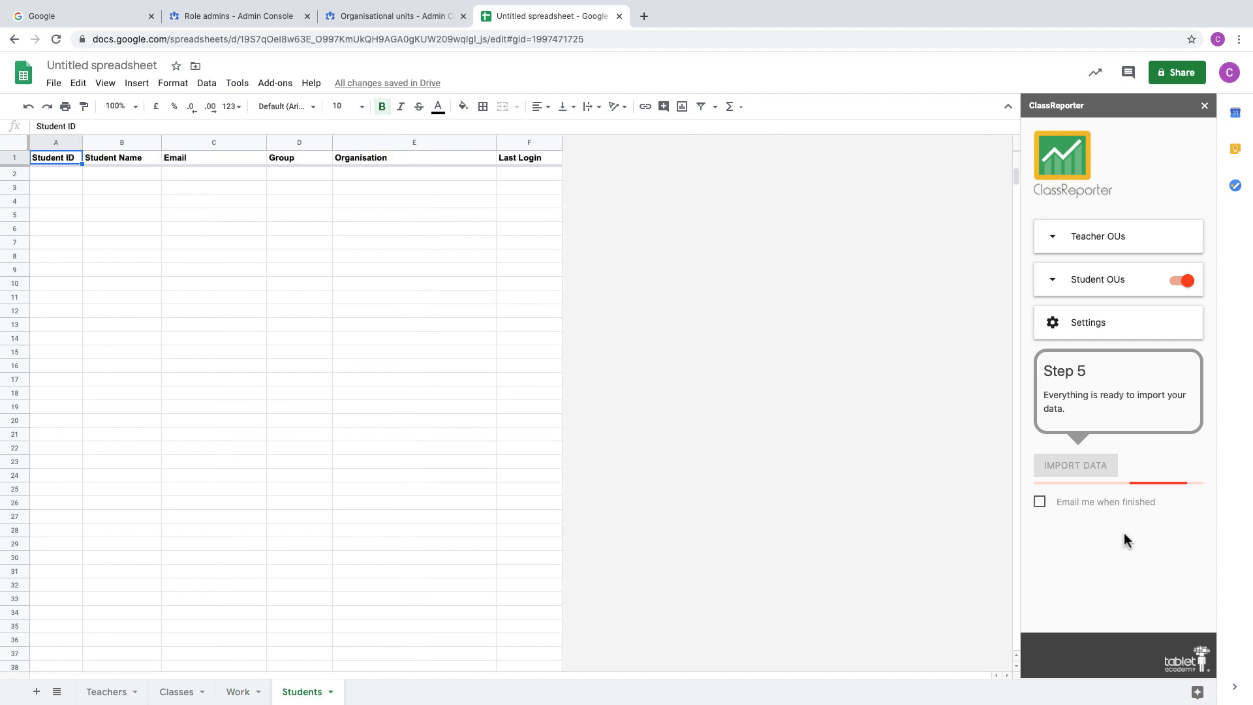
left_click(1051, 509)
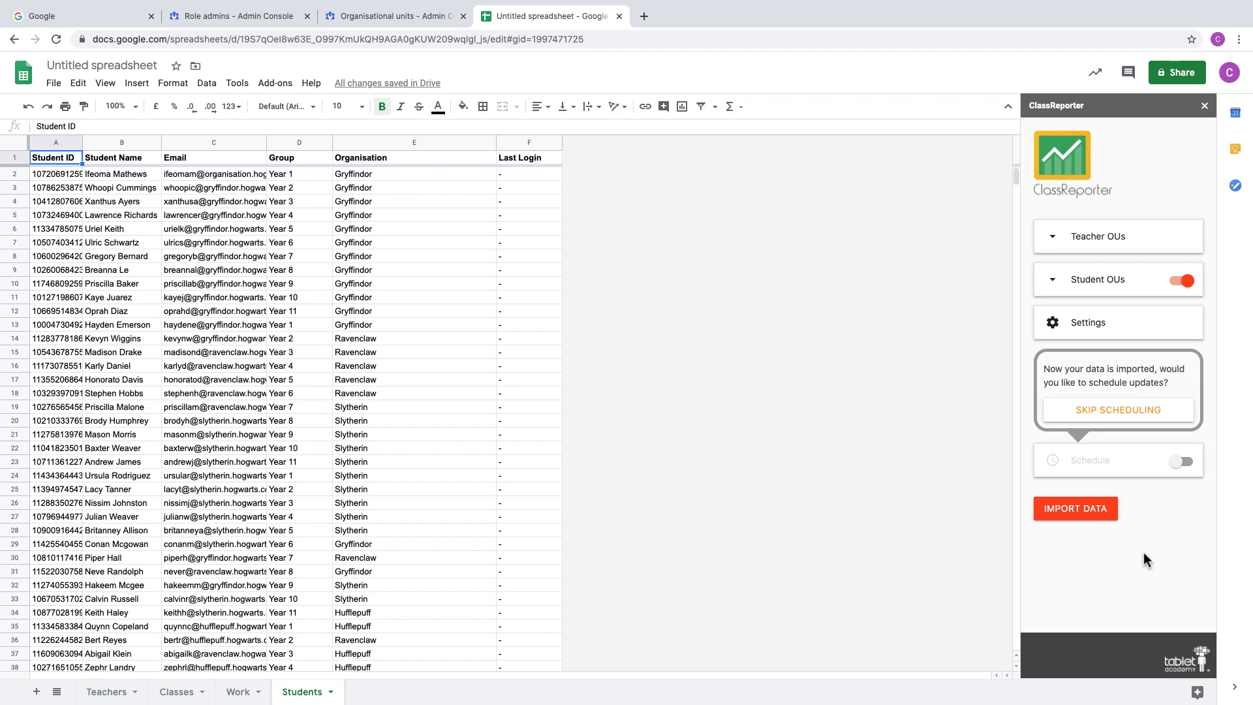
scroll(392, 624, "down", 3)
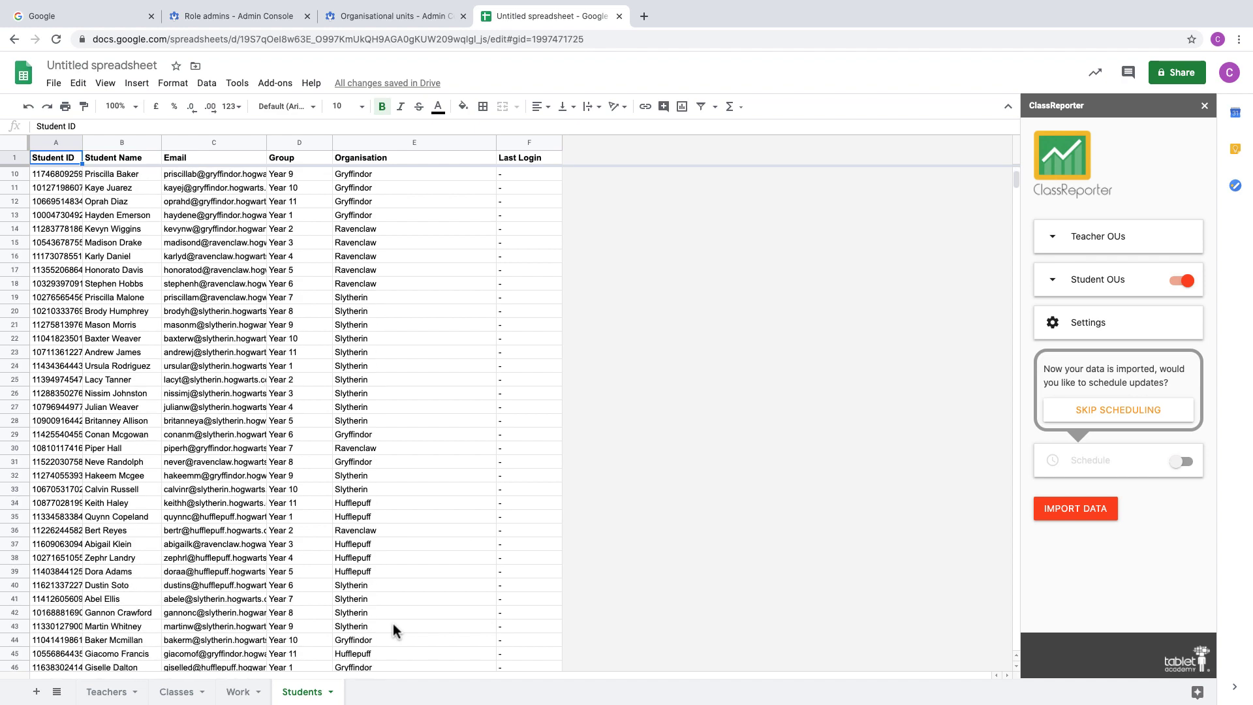
scroll(393, 623, "up", 5)
left_click(99, 693)
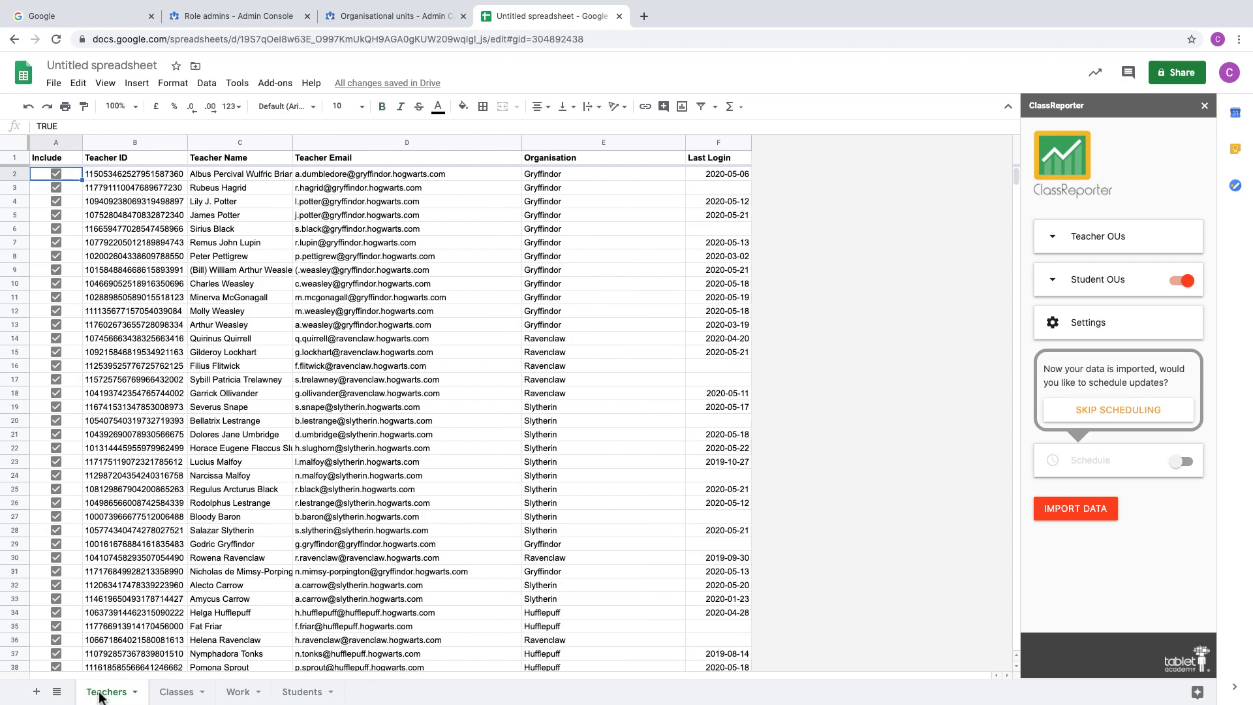
left_click(165, 693)
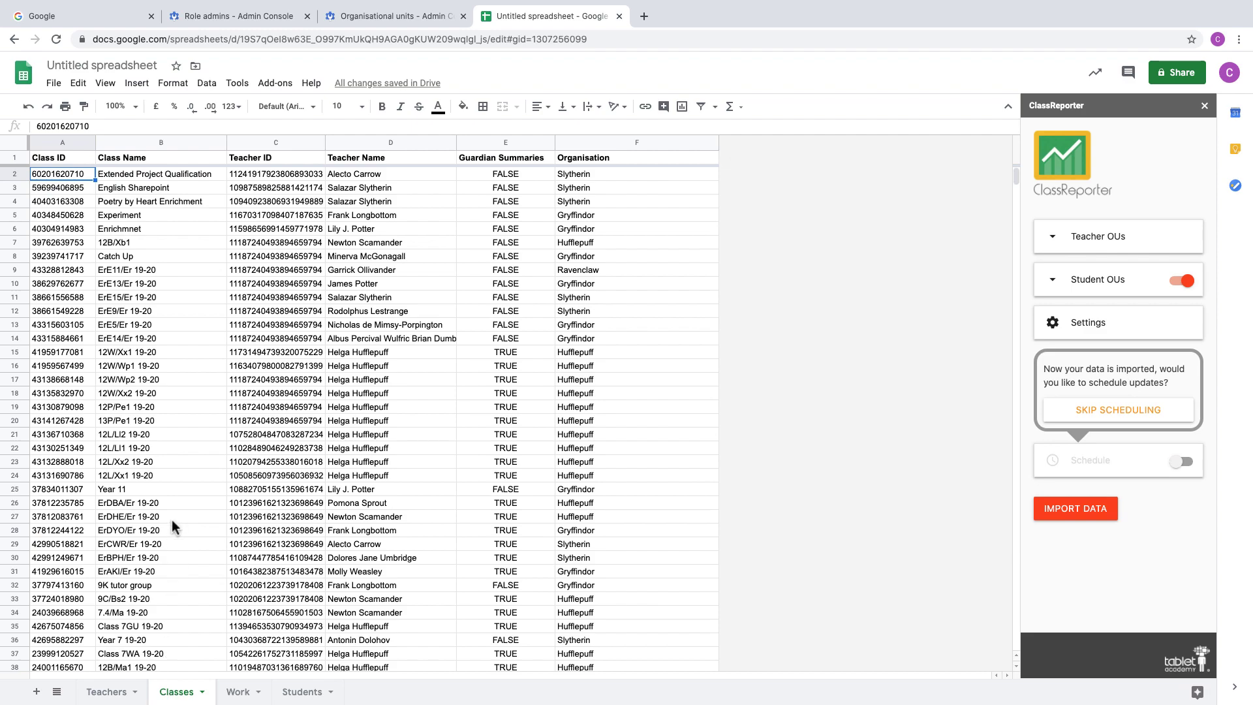
scroll(171, 520, "down", 5)
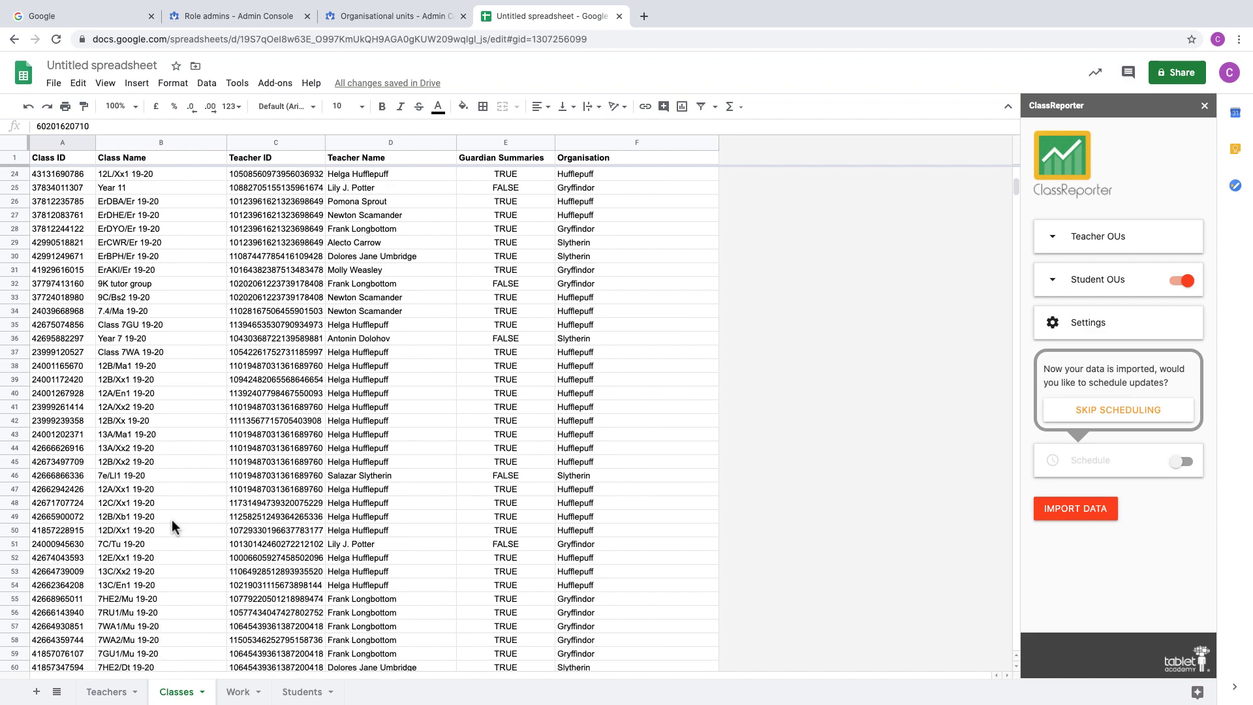
scroll(171, 519, "up", 5)
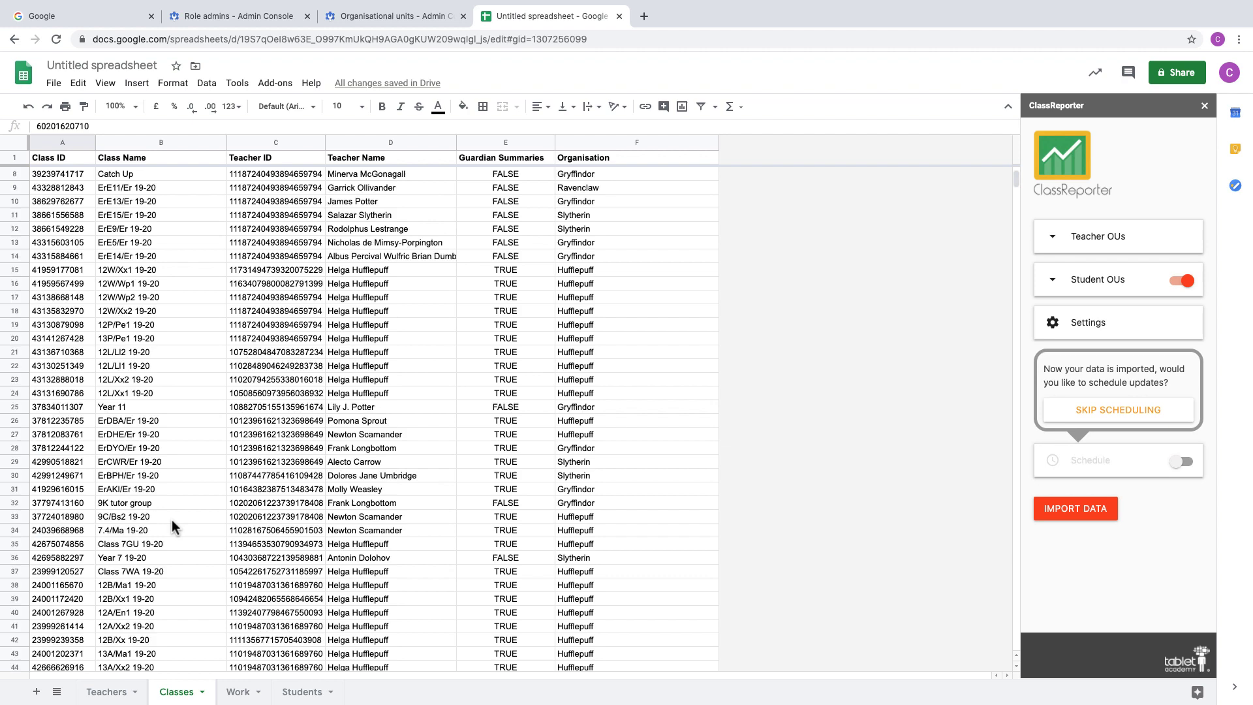
left_click(238, 691)
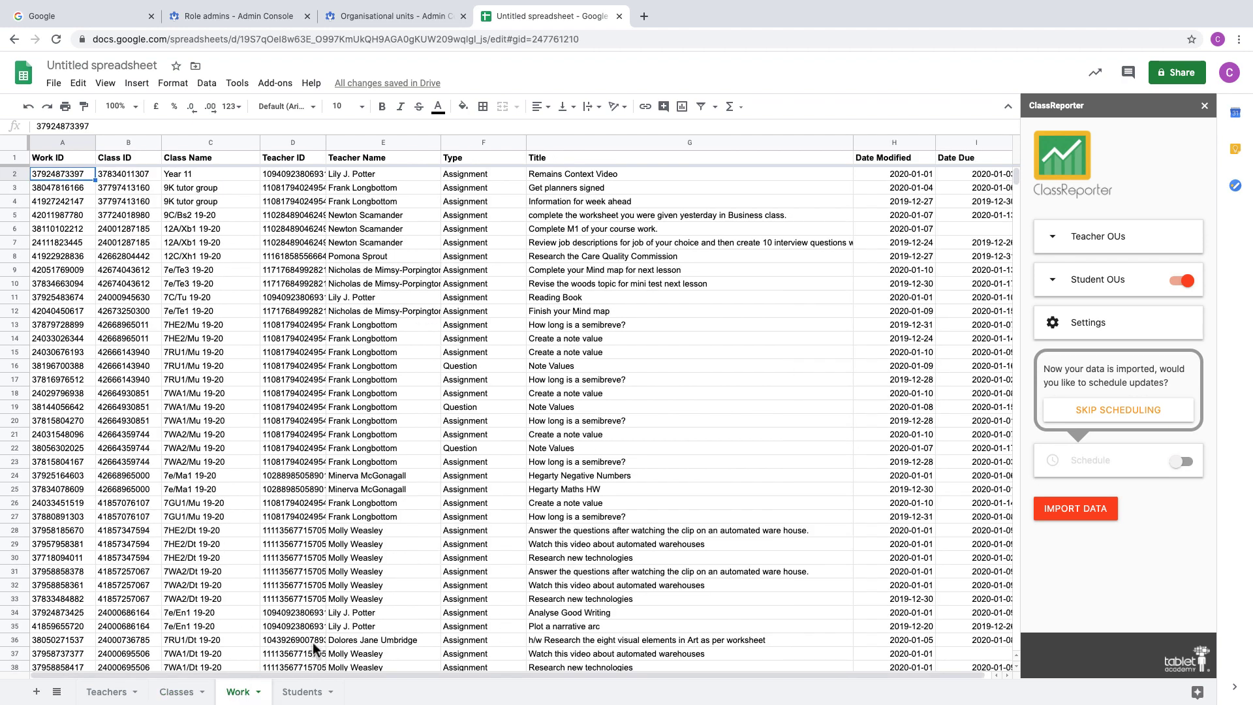
scroll(389, 595, "down", 1)
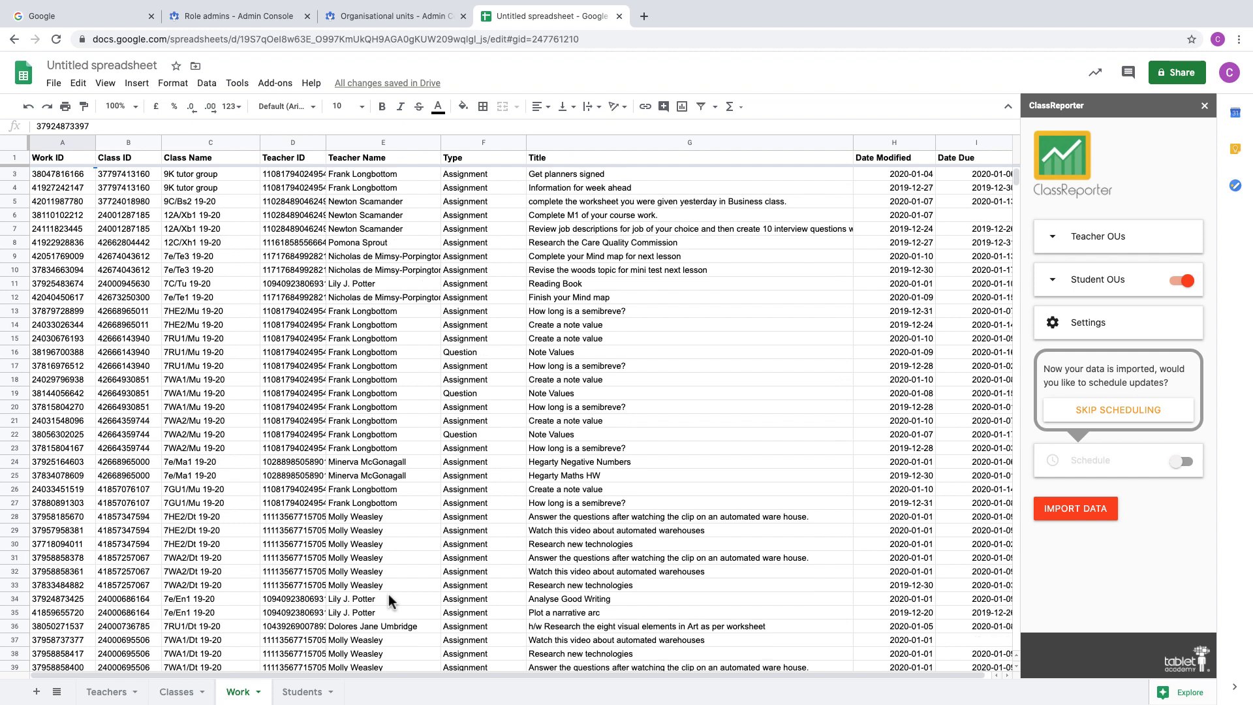
scroll(389, 598, "down", 5)
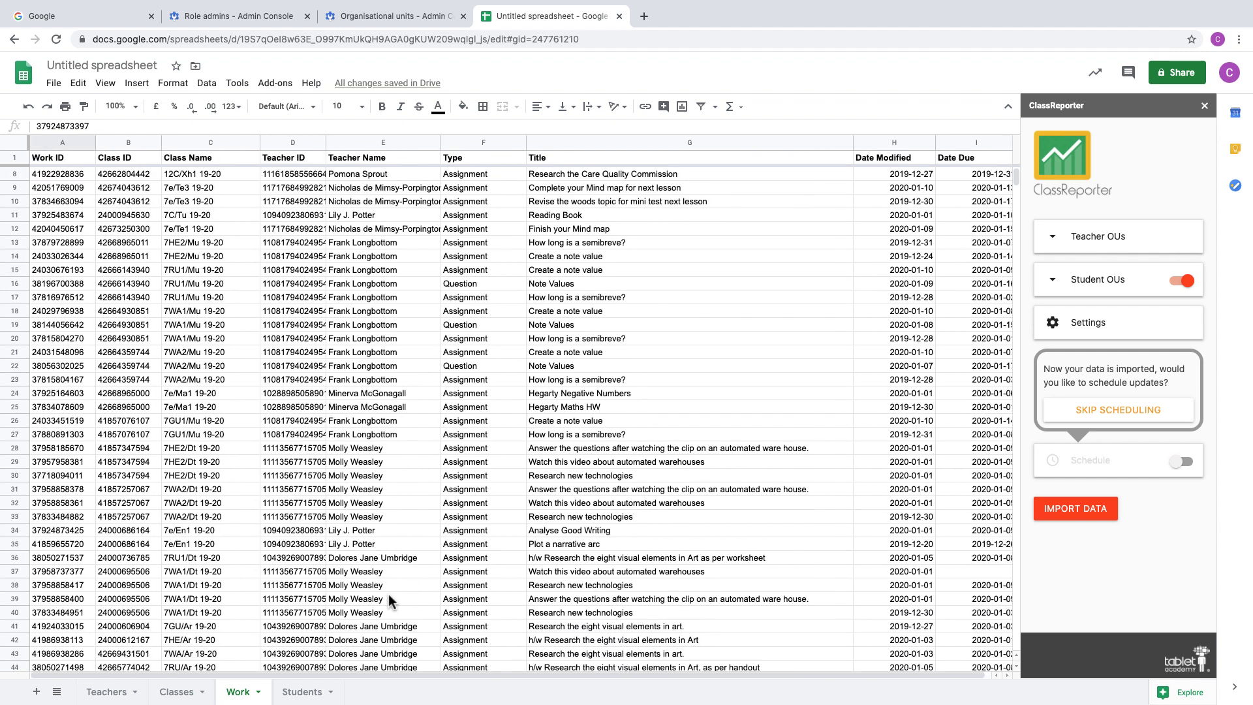
scroll(389, 599, "down", 2)
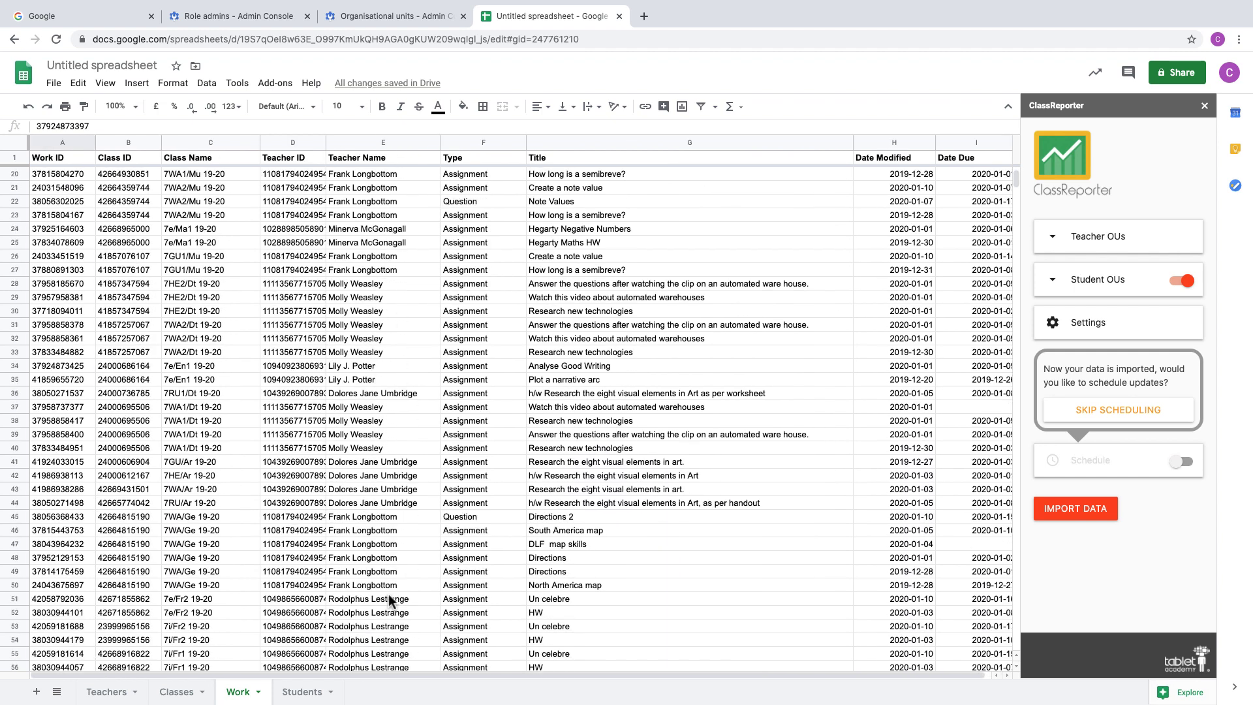
scroll(389, 599, "down", 2)
scroll(389, 599, "up", 8)
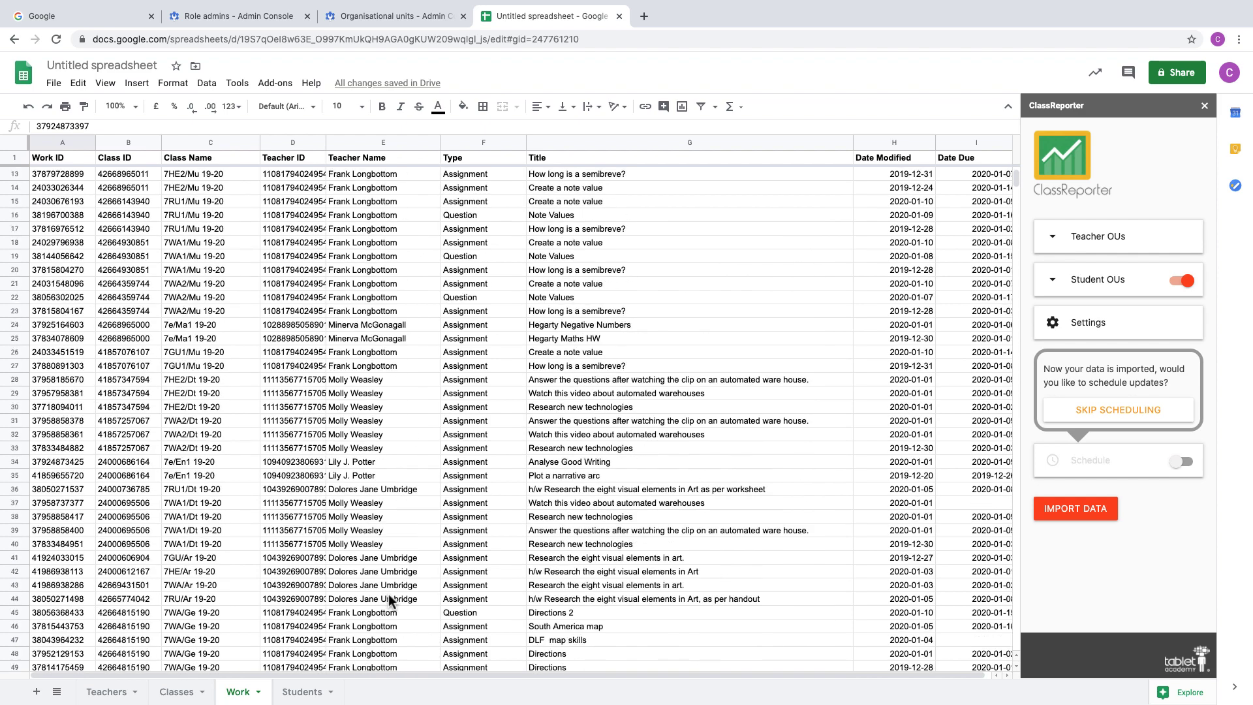
left_click(297, 693)
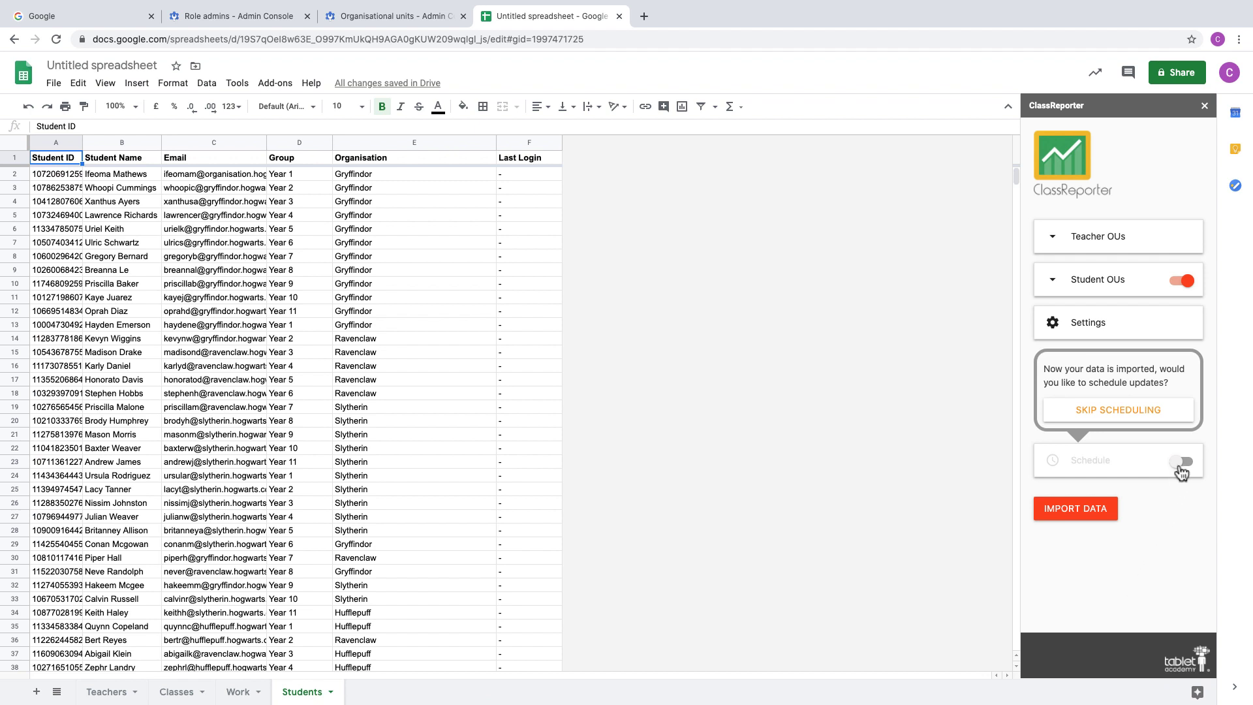
Step: Enable scheduled imports set to 'Every month', keeping the email notification switched on
left_click(1179, 462)
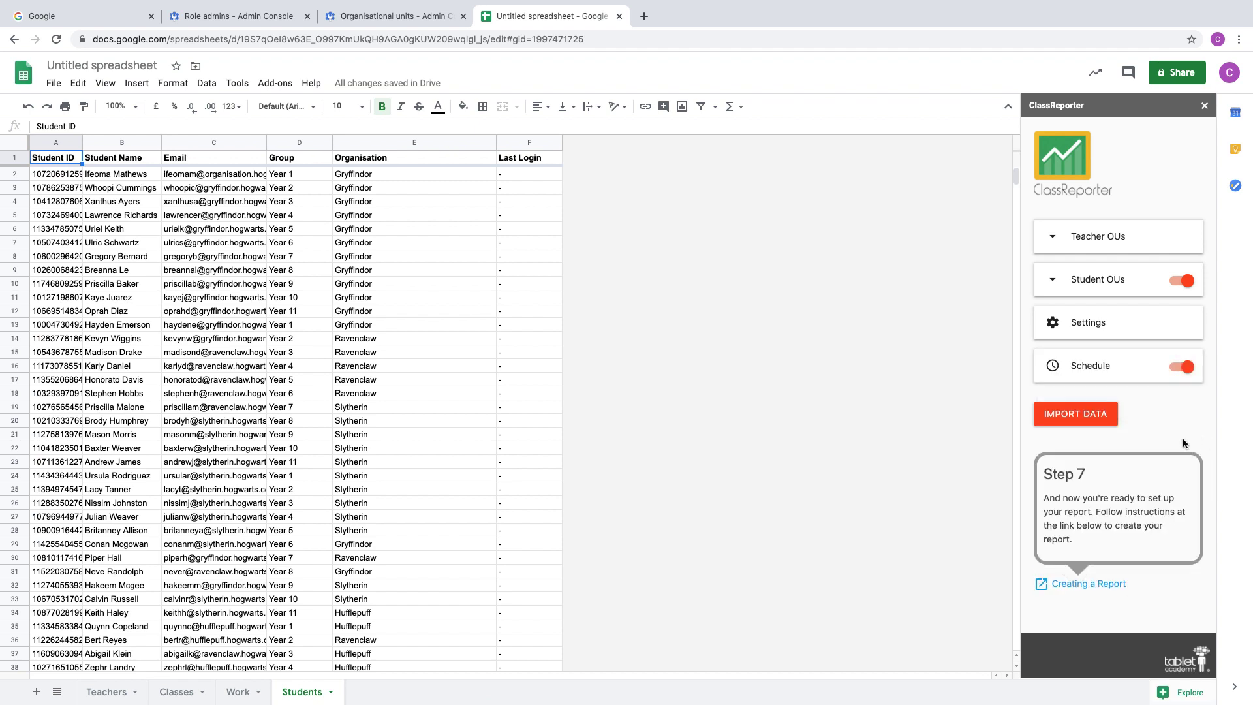
left_click(1110, 365)
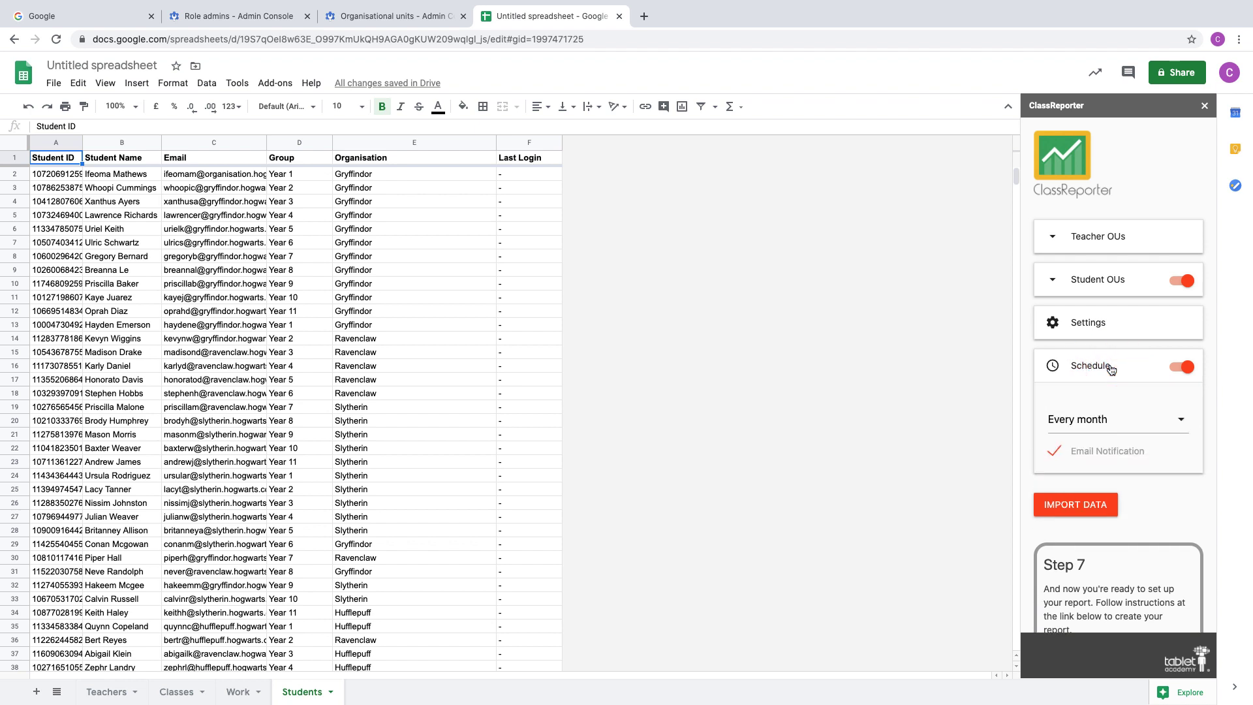
left_click(1135, 419)
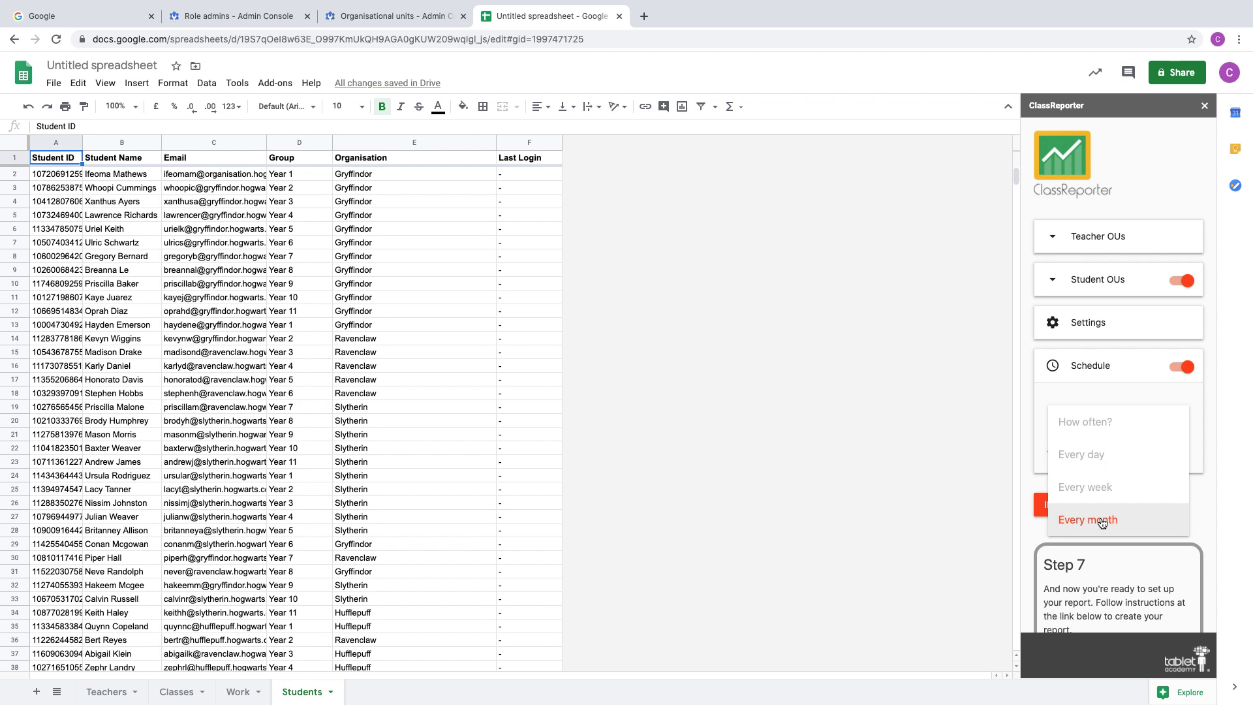
left_click(1102, 522)
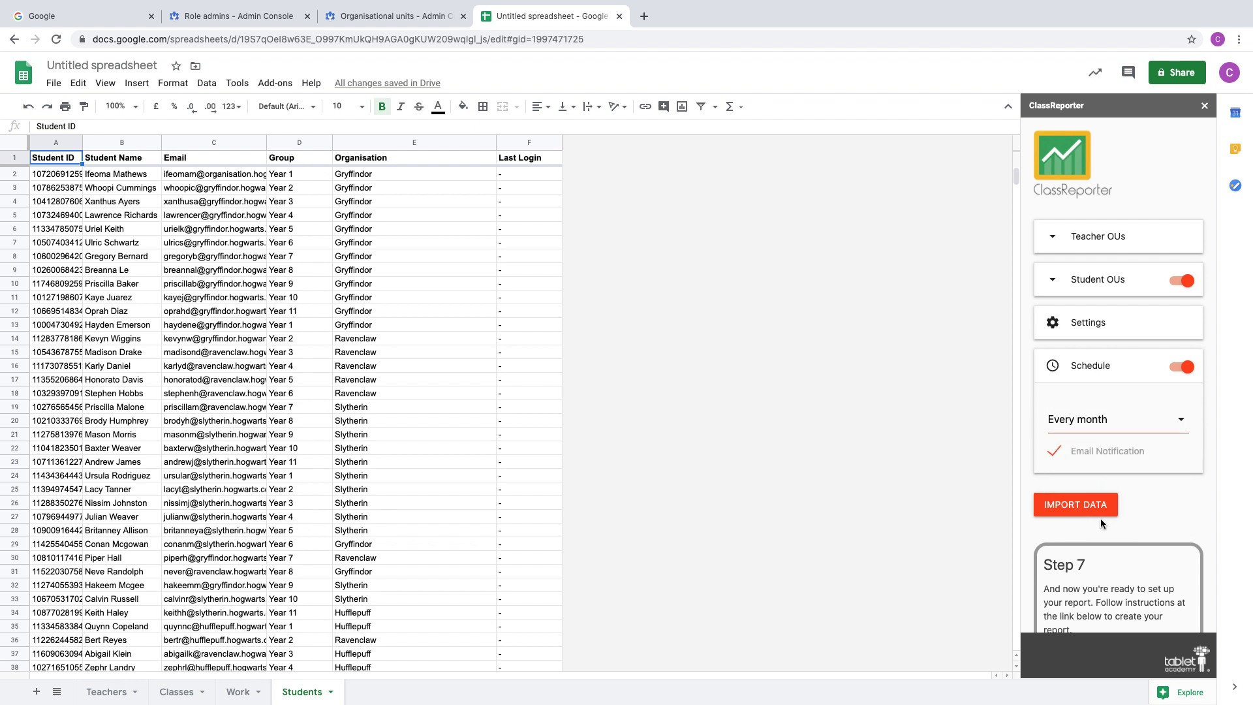
left_click(1083, 457)
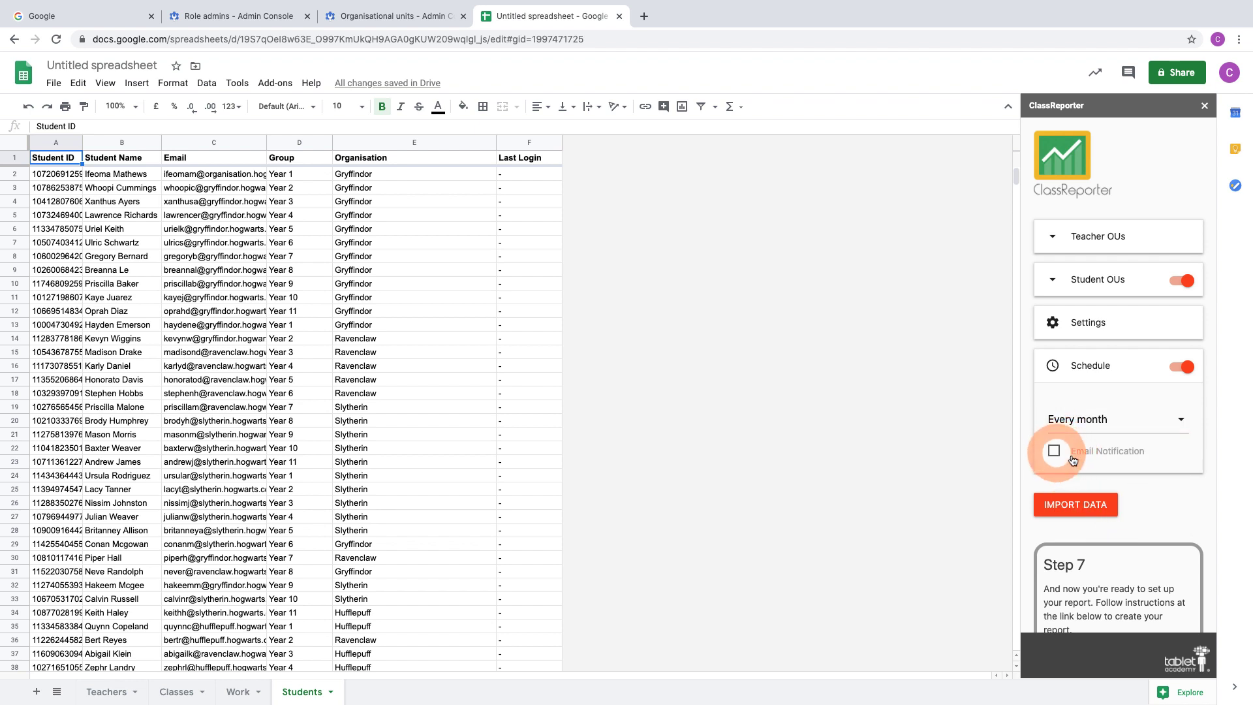
left_click(1055, 456)
left_click(1117, 366)
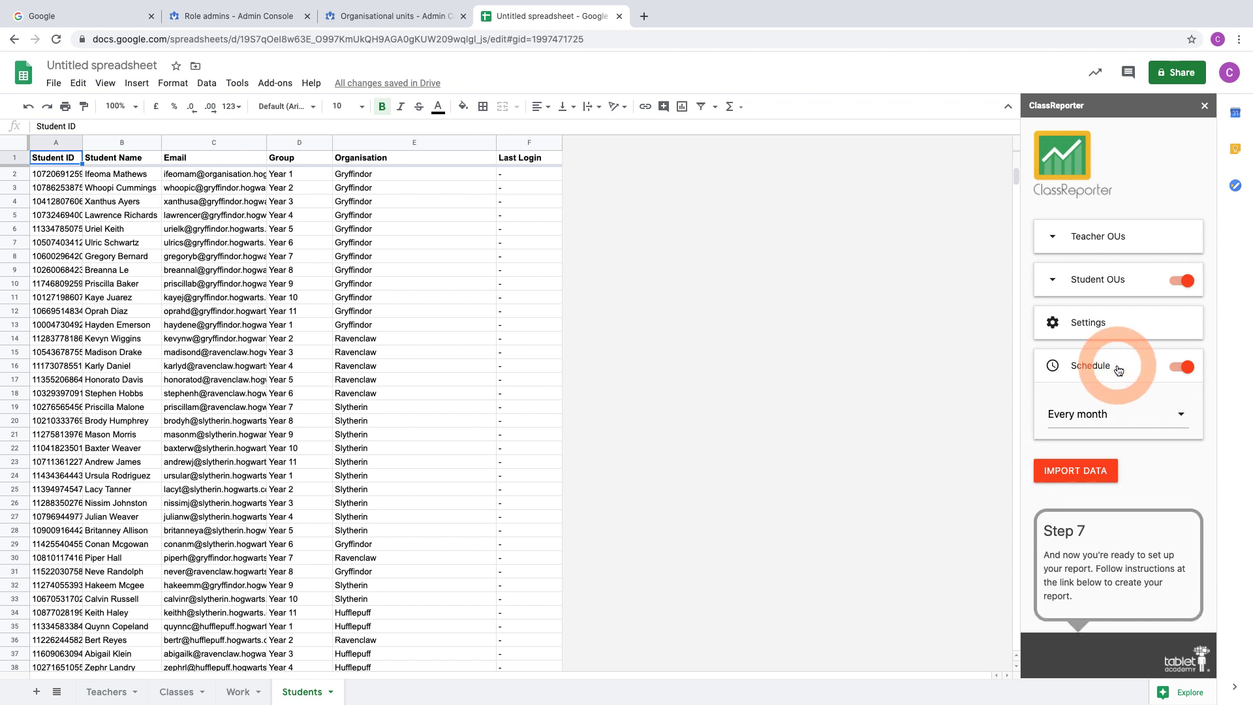